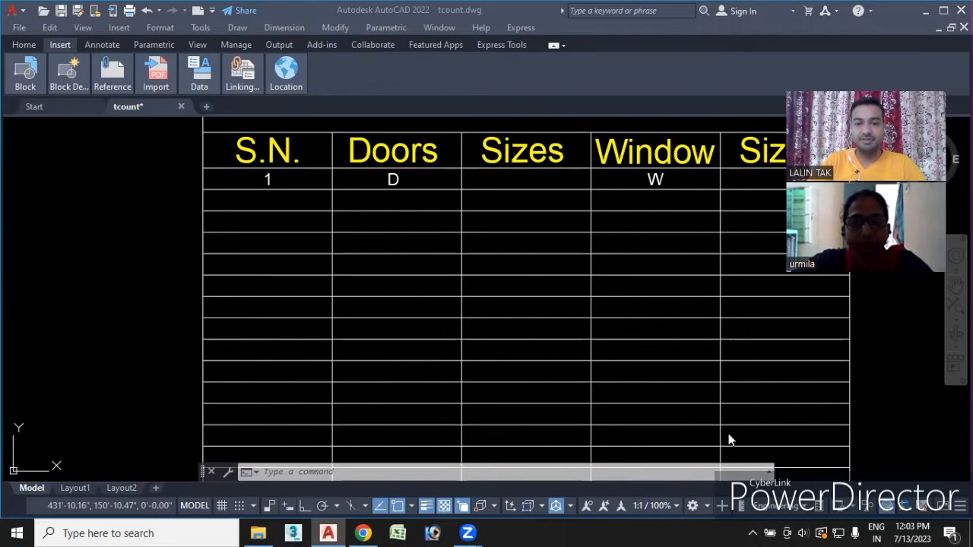
pyautogui.click(427, 472)
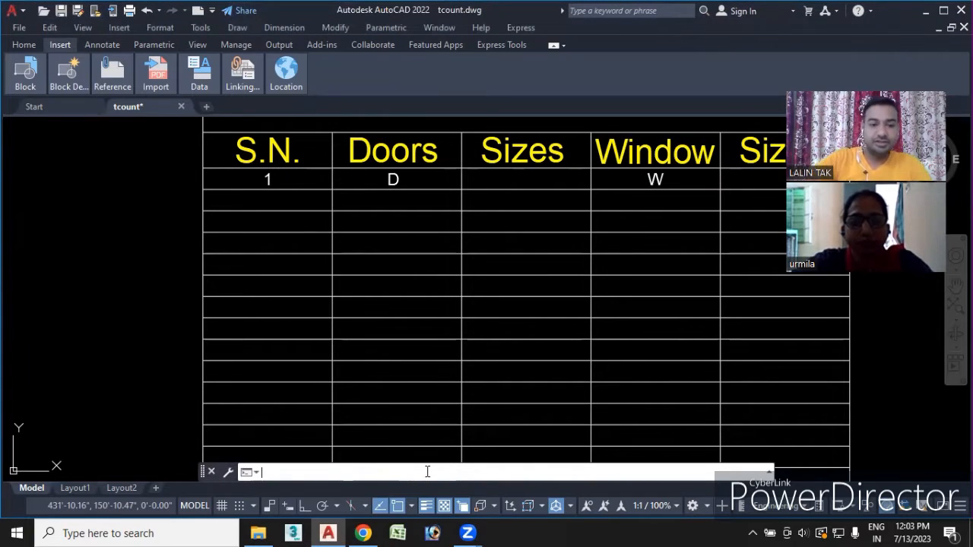
pyautogui.write('tc')
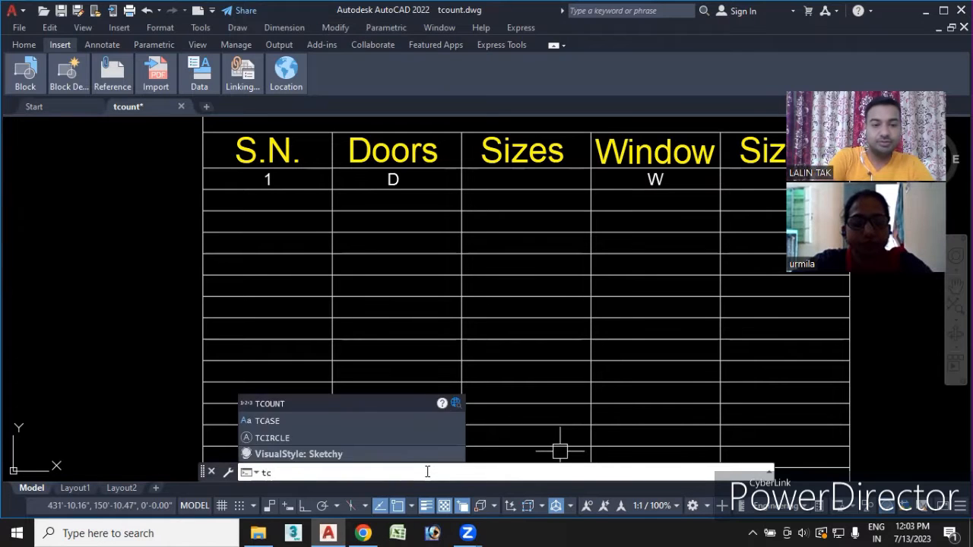
pyautogui.write('o')
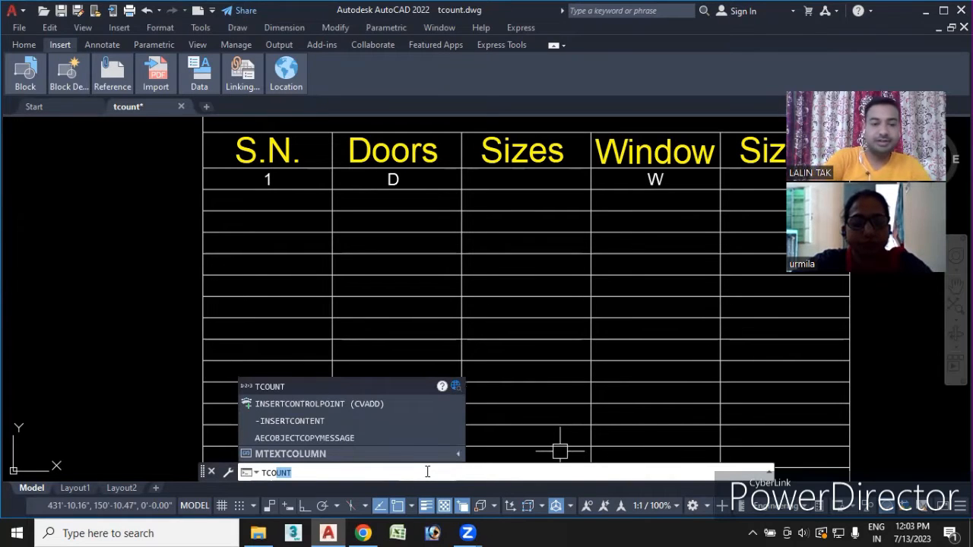
pyautogui.press('Return')
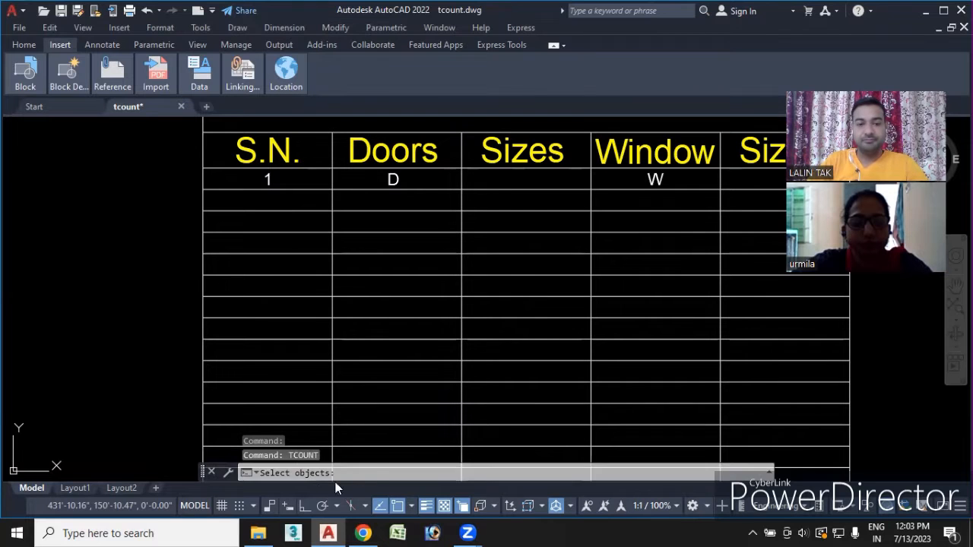
pyautogui.scroll(-2, 400, 442)
pyautogui.moveTo(415, 422)
pyautogui.mouseDown(button='middle')
pyautogui.moveTo(400, 382)
pyautogui.moveTo(381, 393)
pyautogui.mouseUp(button='middle')
pyautogui.scroll(2, 337, 327)
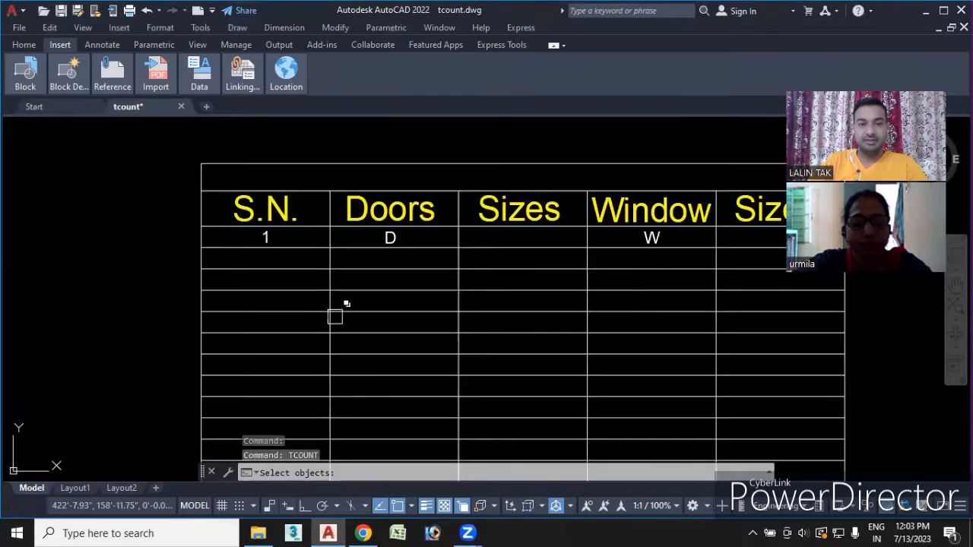
pyautogui.moveTo(513, 319); pyautogui.dragTo(552, 268, button='middle')
pyautogui.moveTo(612, 385); pyautogui.dragTo(488, 393, button='middle')
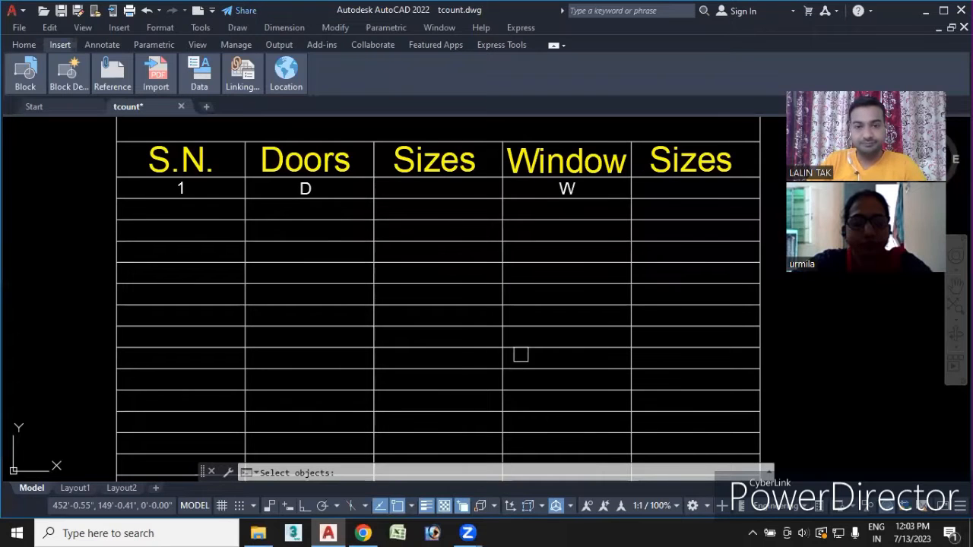
pyautogui.press('Escape')
# - Copy the number 1 under S.N. as a 20-item array down the column, spaced one table row apart
pyautogui.moveTo(533, 353); pyautogui.dragTo(621, 344, button='middle')
pyautogui.moveTo(532, 341); pyautogui.dragTo(633, 353, button='middle')
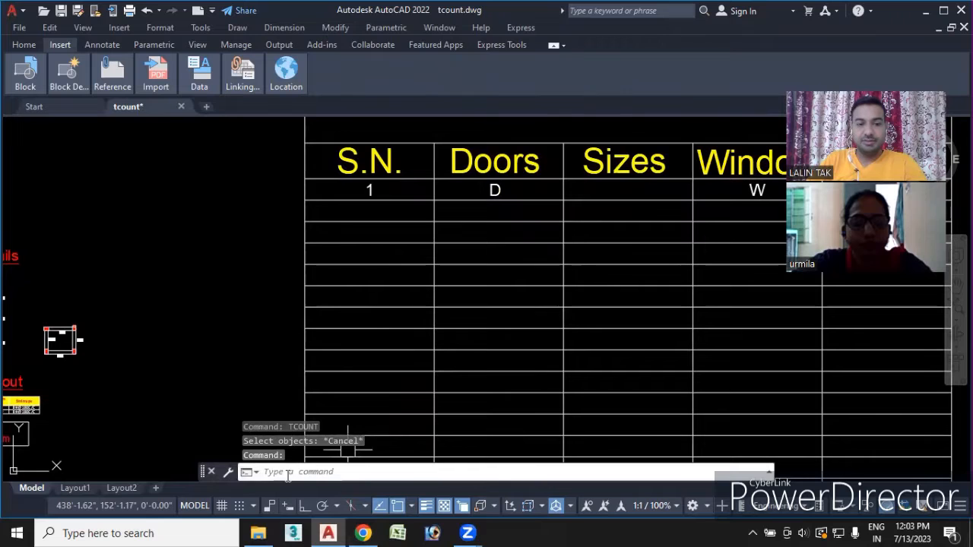
pyautogui.scroll(3, 369, 250)
pyautogui.scroll(2, 386, 223)
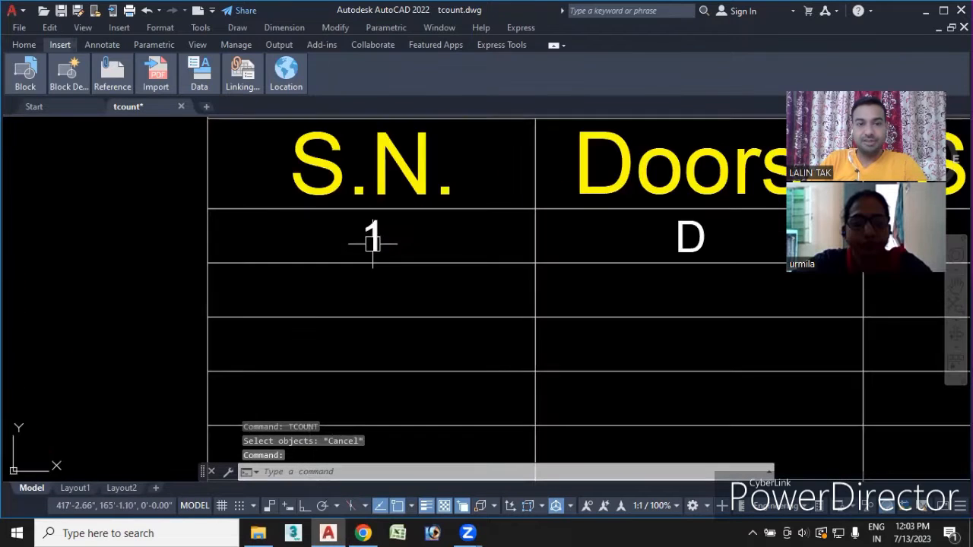
pyautogui.scroll(-2, 382, 311)
pyautogui.moveTo(383, 311); pyautogui.dragTo(382, 244, button='middle')
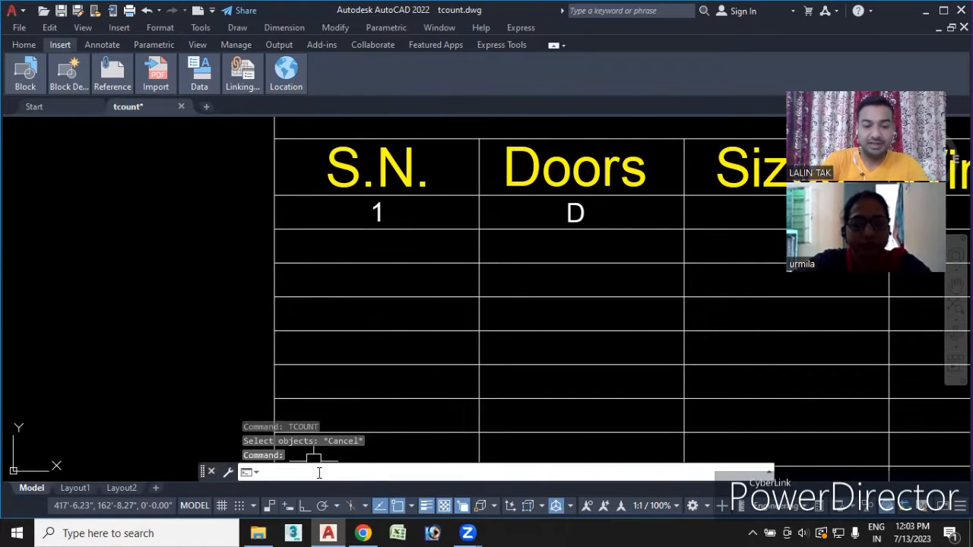
pyautogui.press('Return')
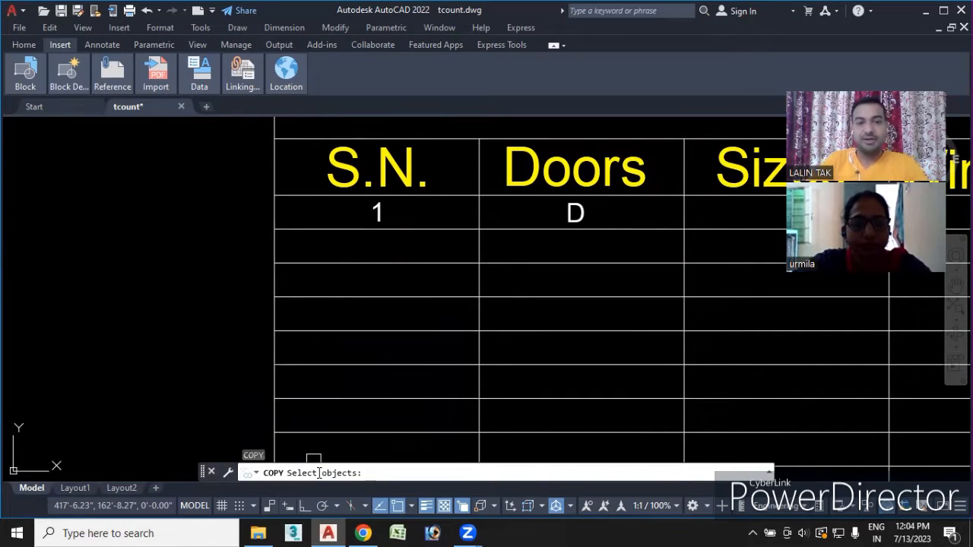
pyautogui.scroll(3, 366, 218)
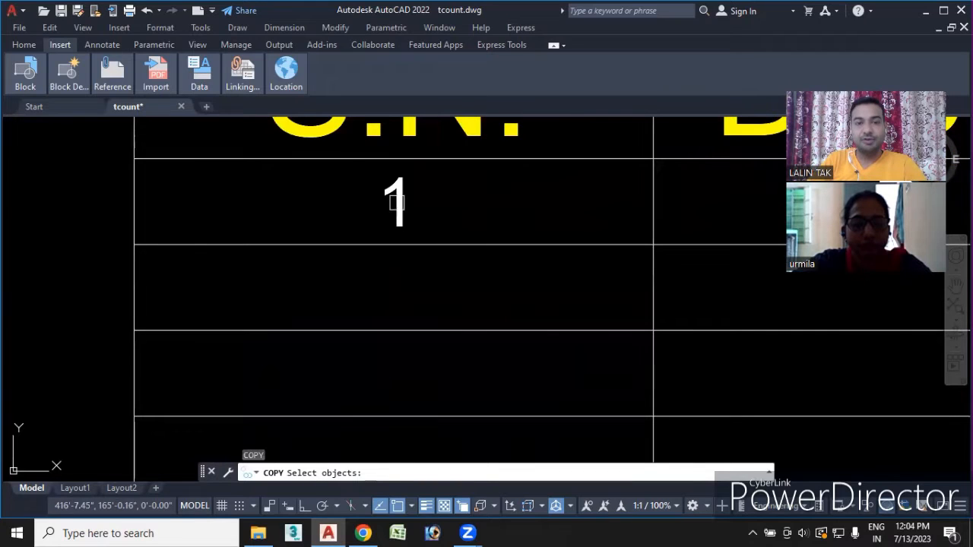
pyautogui.click(398, 202)
pyautogui.press('Return')
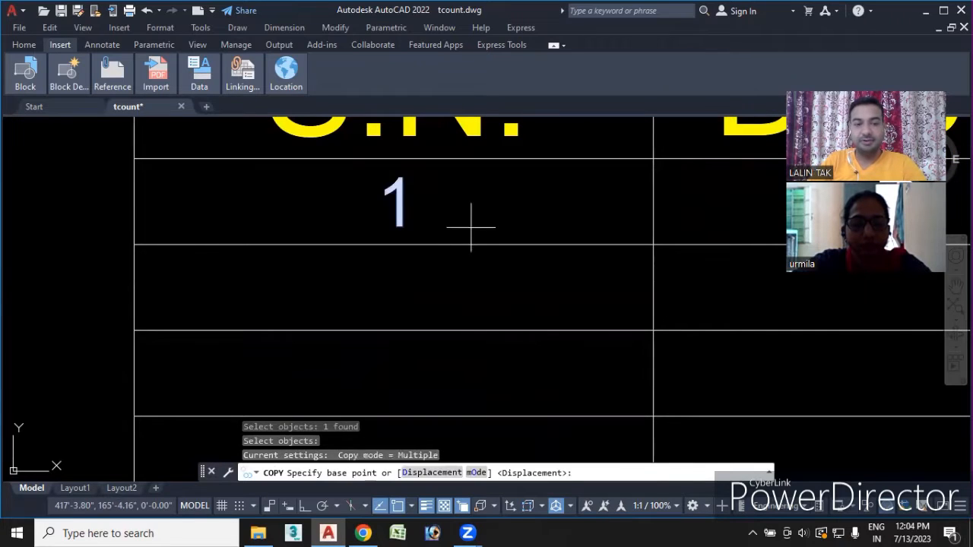
pyautogui.click(398, 202)
pyautogui.moveTo(428, 314); pyautogui.dragTo(416, 271, button='middle')
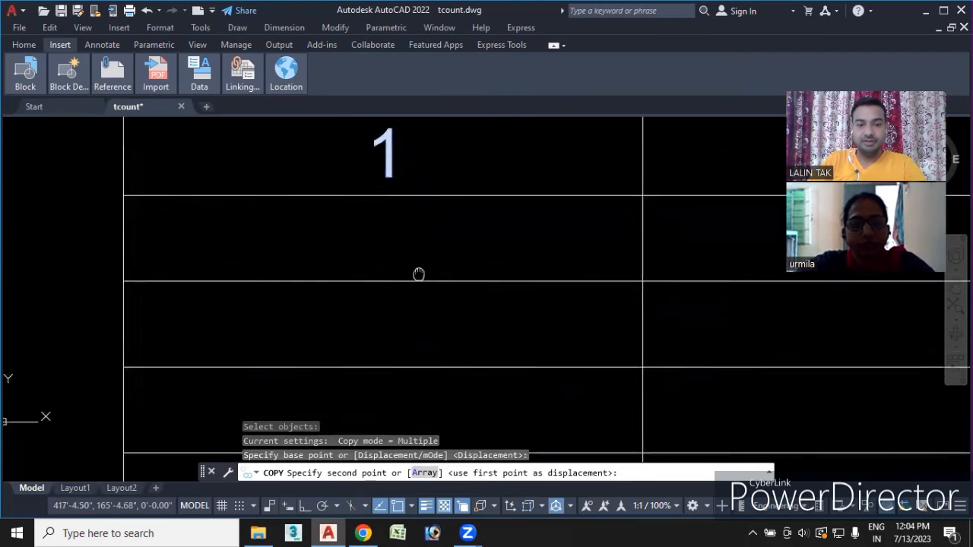
pyautogui.click(423, 473)
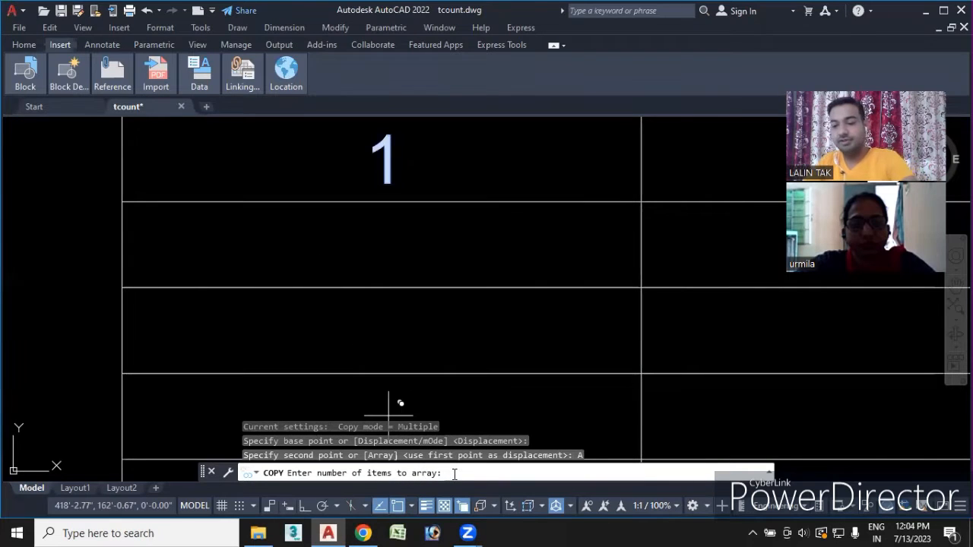
pyautogui.write('20')
pyautogui.press('Return')
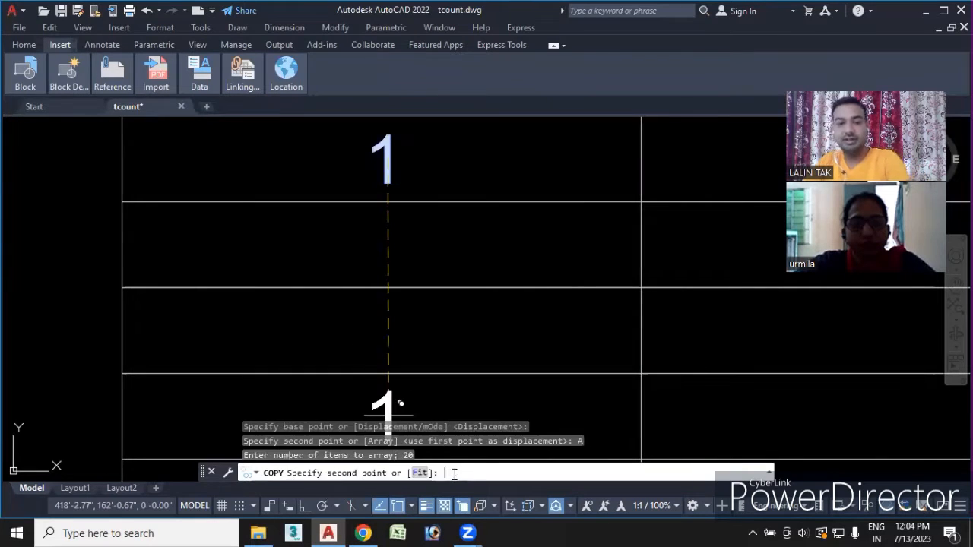
pyautogui.scroll(-2, 396, 235)
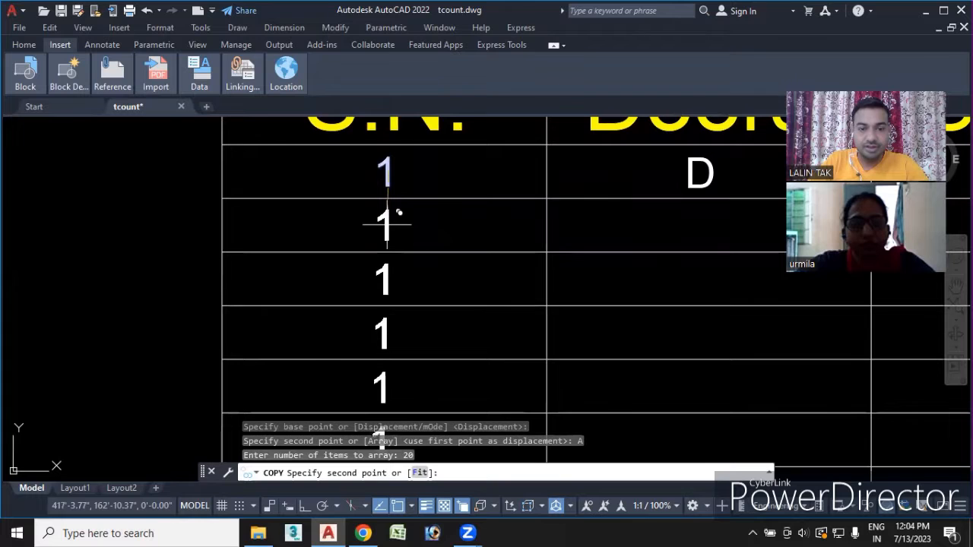
pyautogui.scroll(-1, 388, 225)
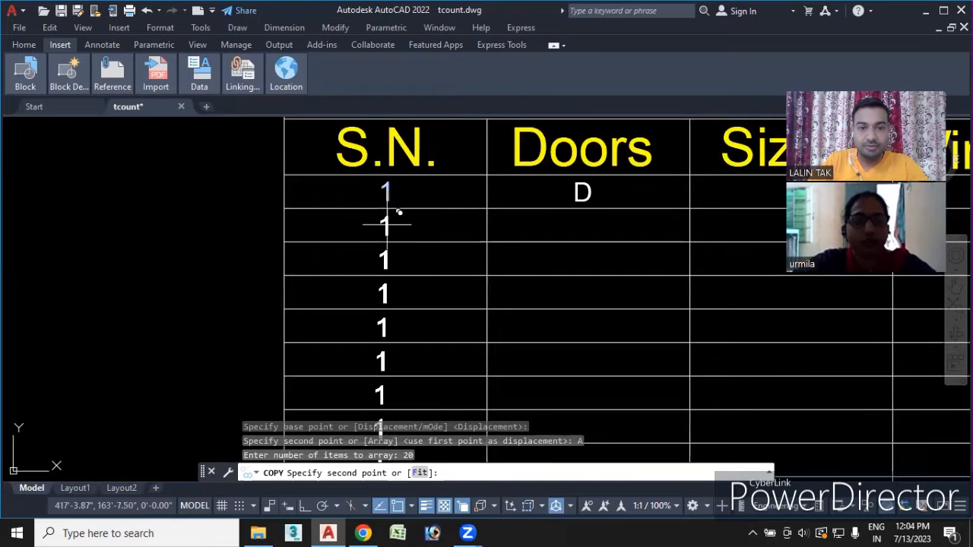
pyautogui.moveTo(387, 224); pyautogui.dragTo(405, 201, button='middle')
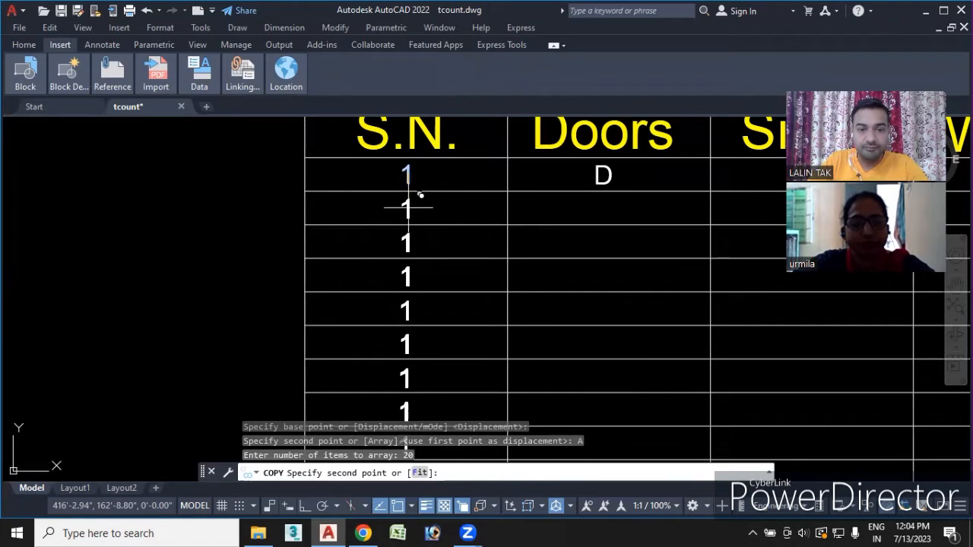
pyautogui.click(408, 207)
pyautogui.scroll(-4, 434, 228)
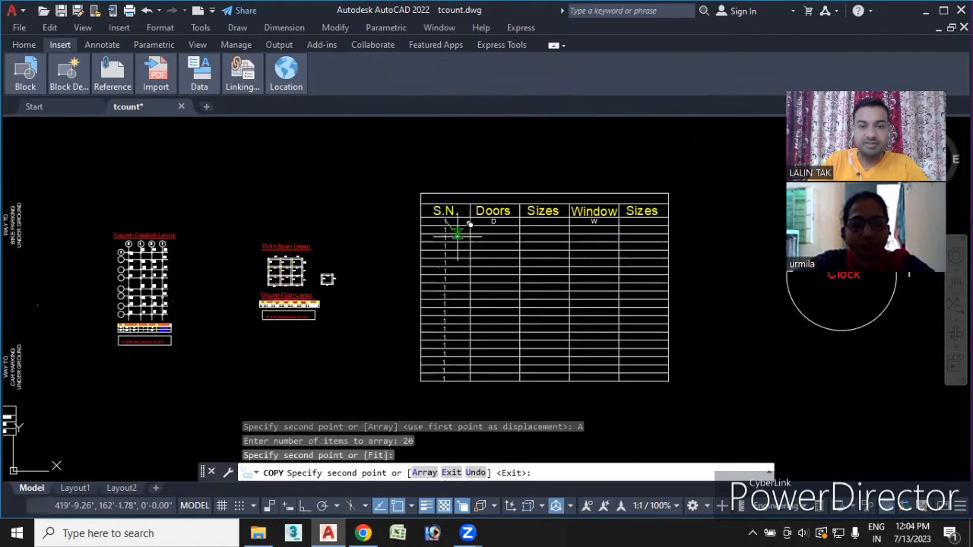
pyautogui.press('Escape')
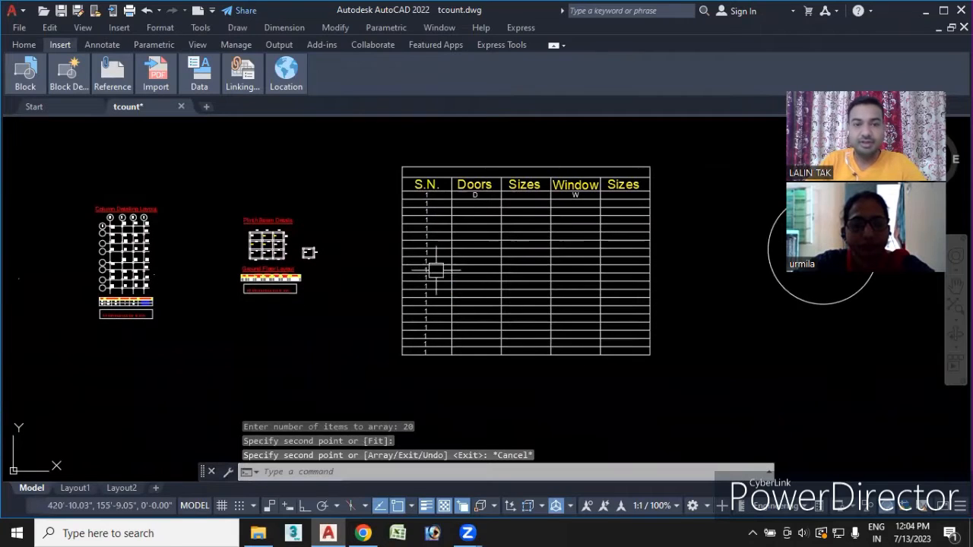
# - Renumber all twenty S.N. entries with TCOUNT, sorted by Y, starting at 1 with increment 1 and overwriting the existing text
pyautogui.scroll(2, 432, 245)
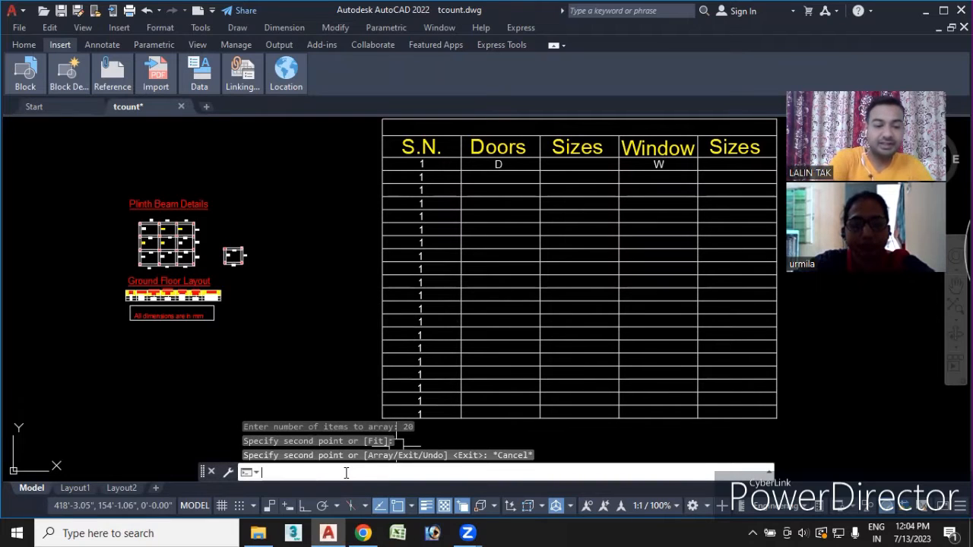
pyautogui.write('tco')
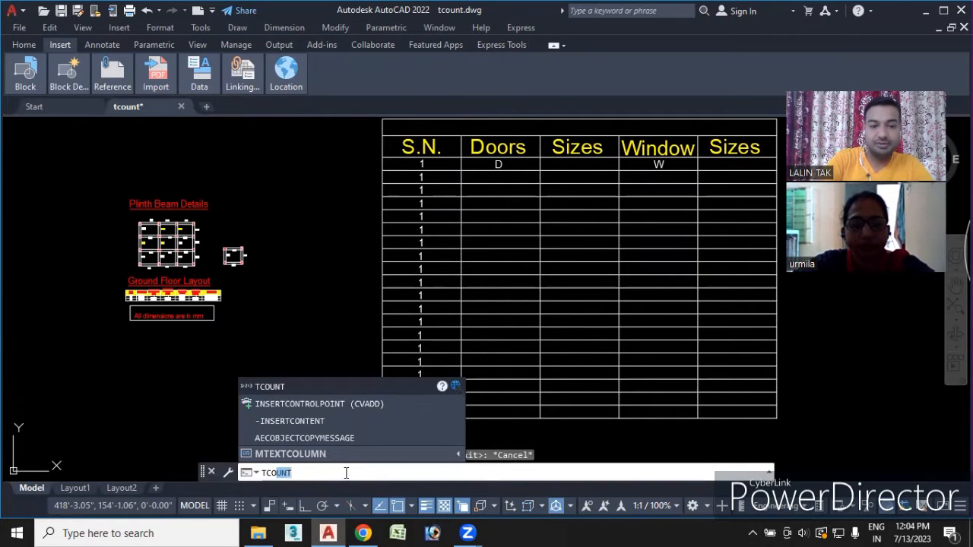
pyautogui.press('Return')
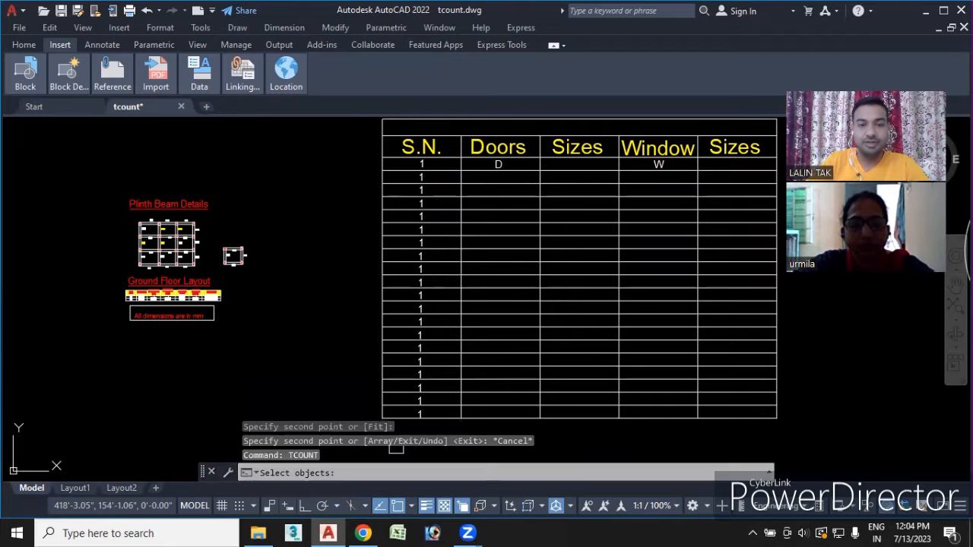
pyautogui.moveTo(410, 201); pyautogui.dragTo(408, 255, button='middle')
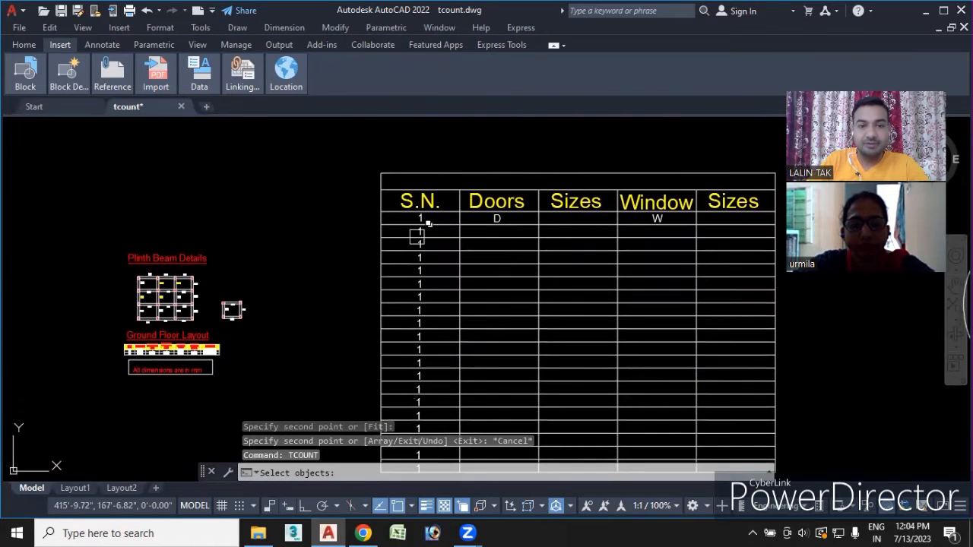
pyautogui.scroll(8, 417, 236)
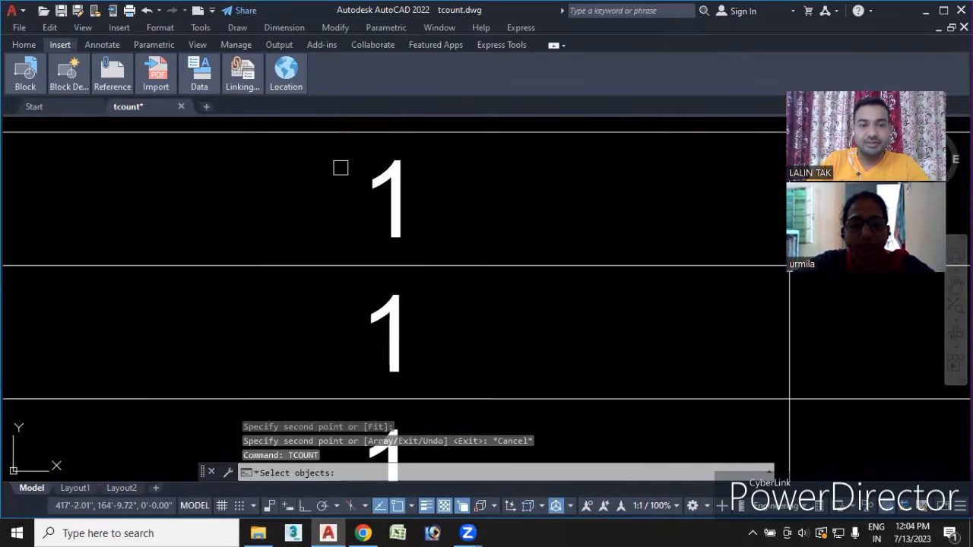
pyautogui.click(329, 150)
pyautogui.scroll(-5, 478, 350)
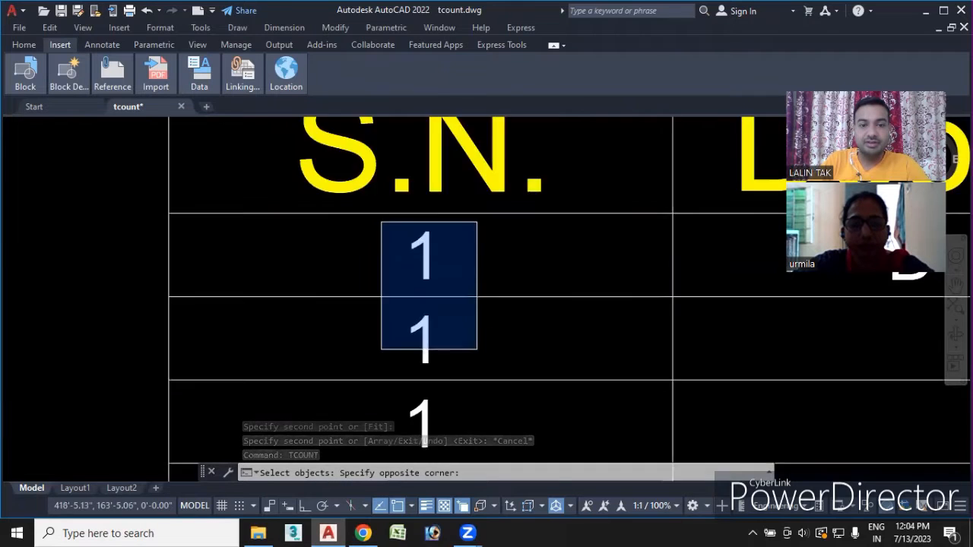
pyautogui.scroll(-6, 497, 403)
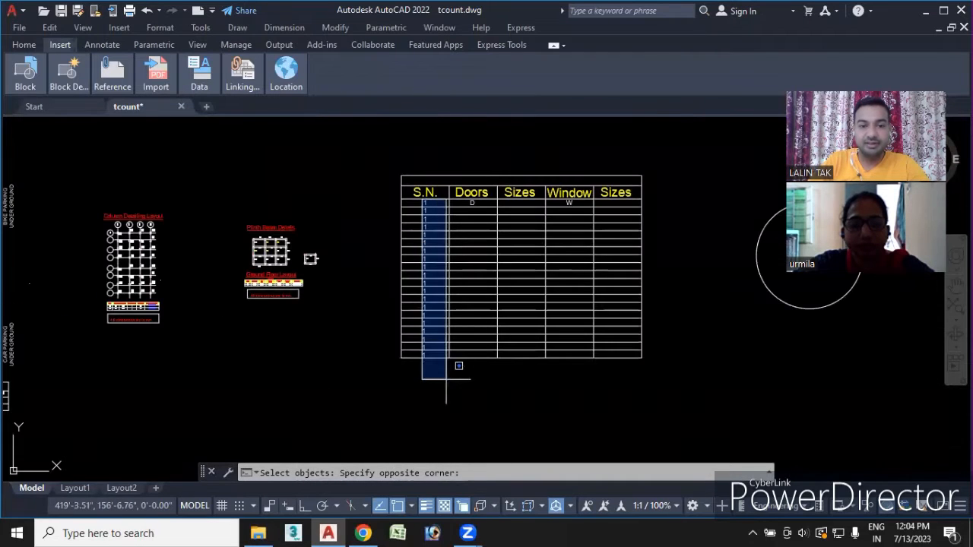
pyautogui.click(435, 378)
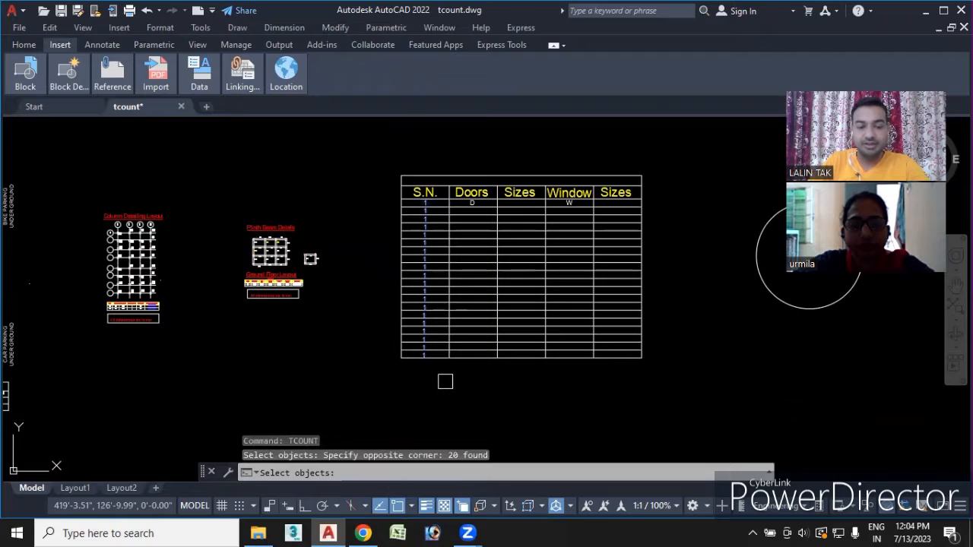
pyautogui.press('Return')
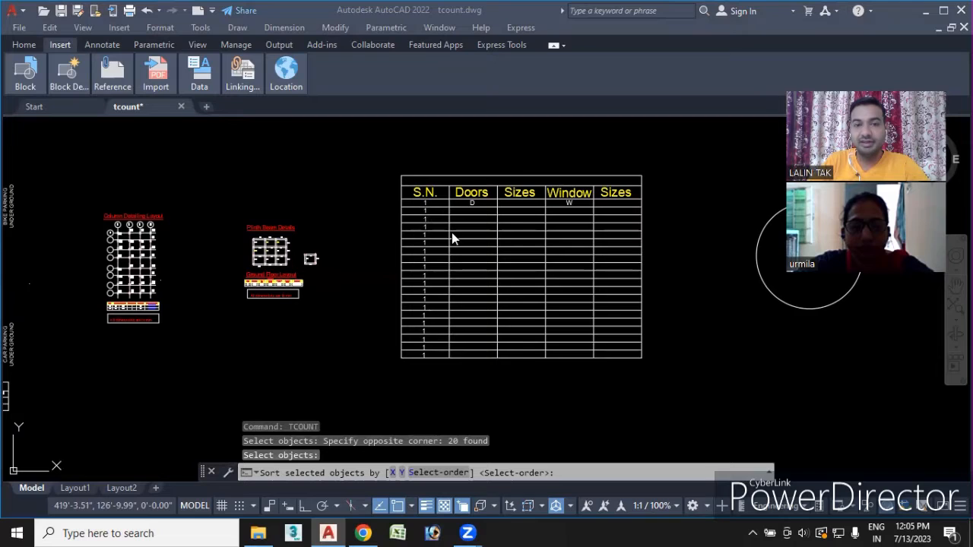
pyautogui.scroll(2, 456, 233)
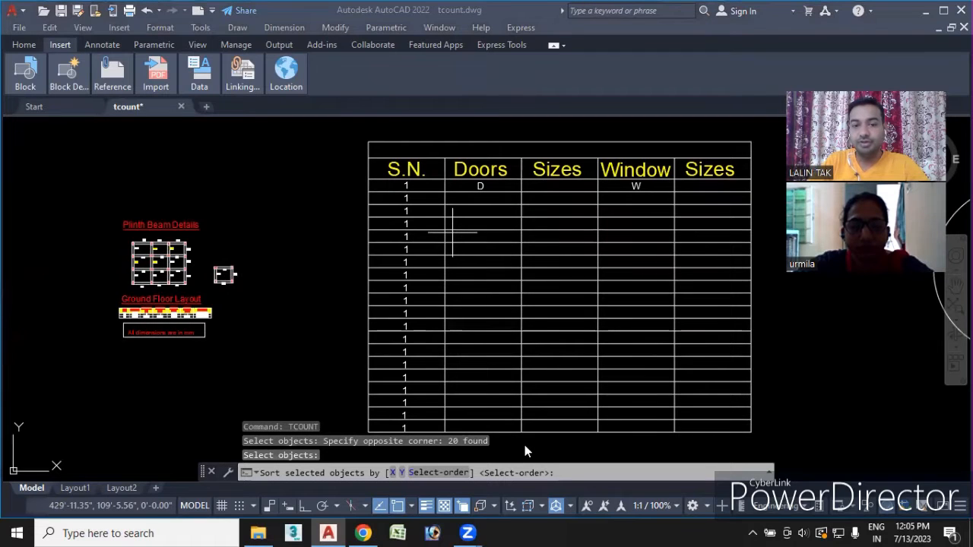
pyautogui.click(401, 473)
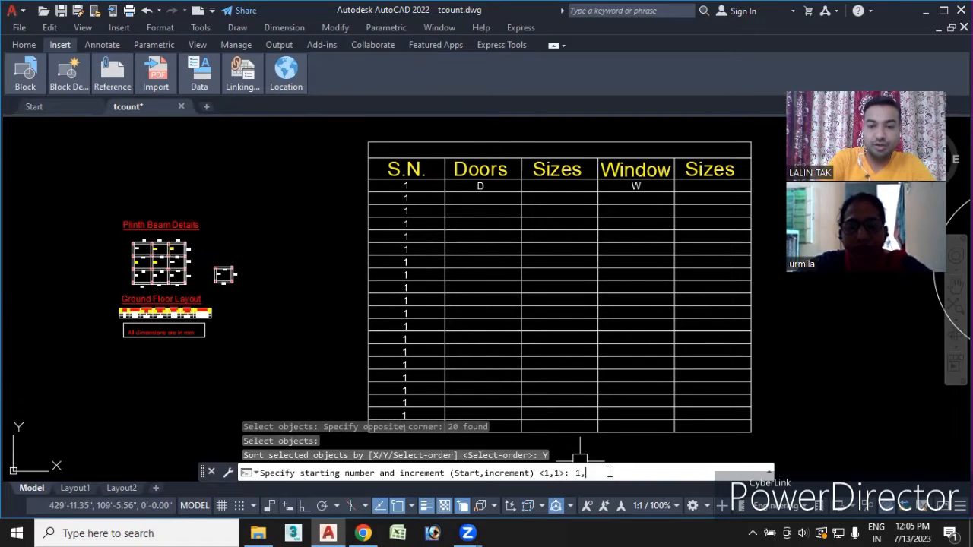
pyautogui.press('Return')
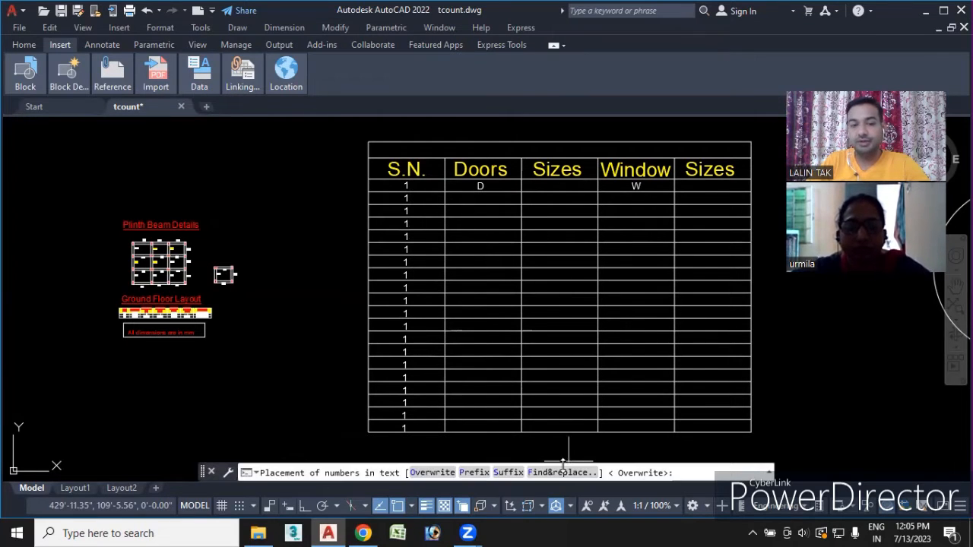
pyautogui.click(432, 473)
pyautogui.moveTo(439, 306); pyautogui.dragTo(500, 272, button='middle')
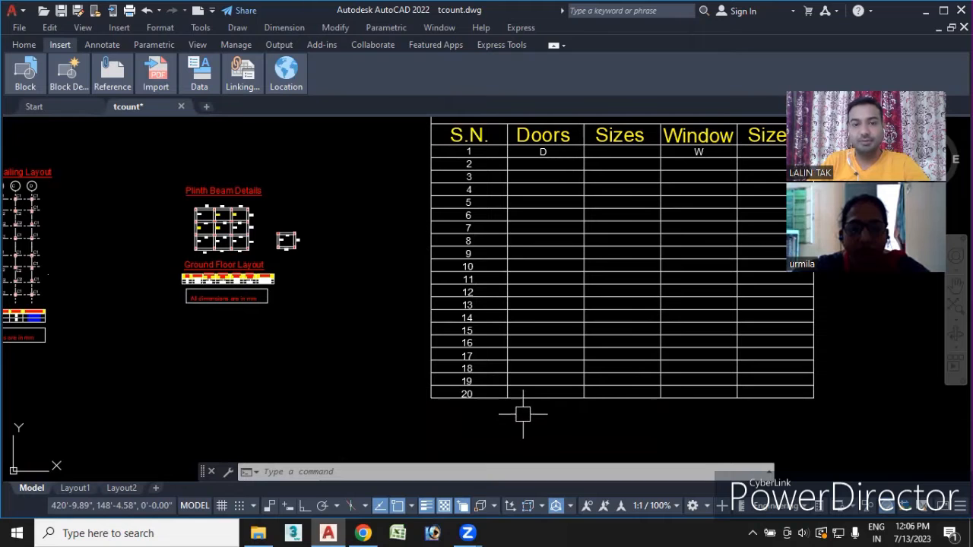
pyautogui.moveTo(536, 411); pyautogui.dragTo(442, 419, button='middle')
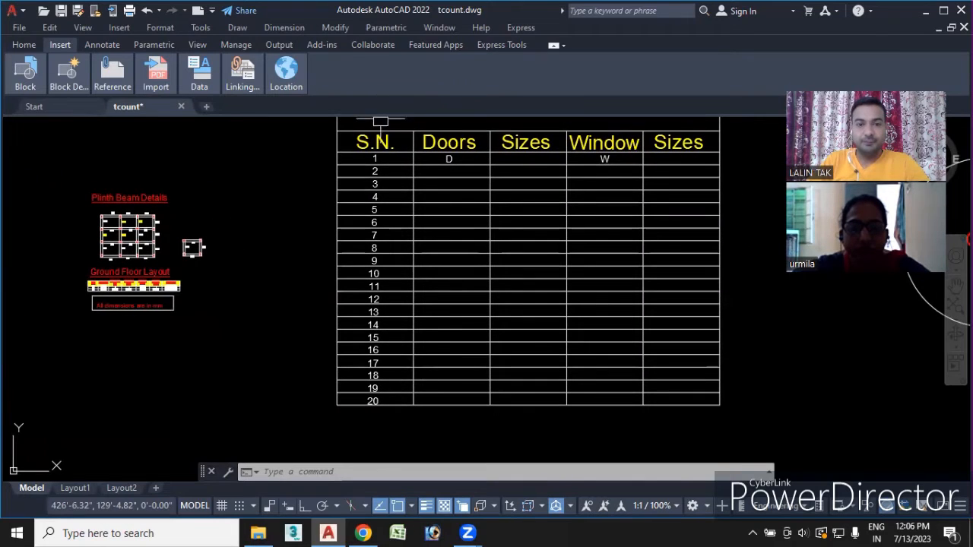
pyautogui.moveTo(446, 281); pyautogui.dragTo(395, 301, button='middle')
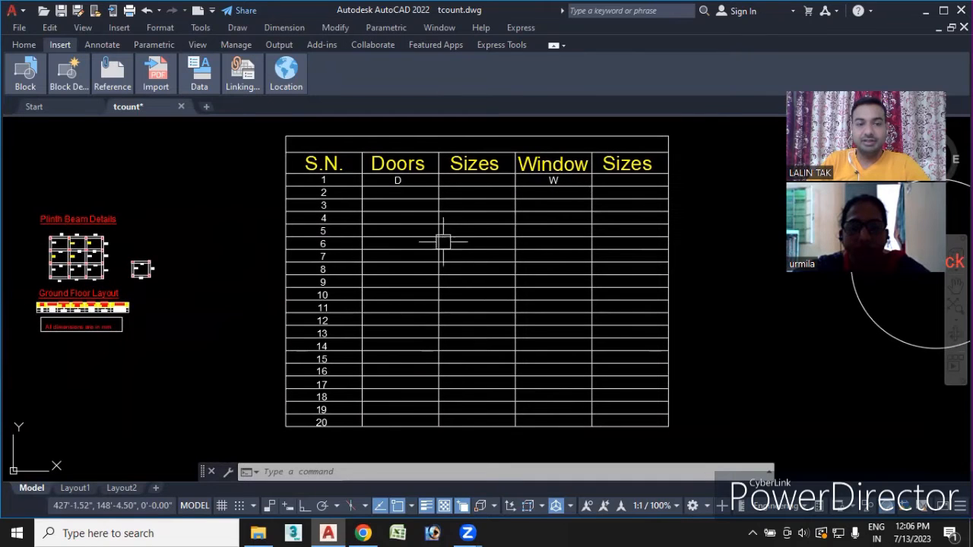
# - Copy the number 2 under S.N. as a 5-item array across its row with Ortho on, spaced one table column apart
pyautogui.scroll(6, 396, 185)
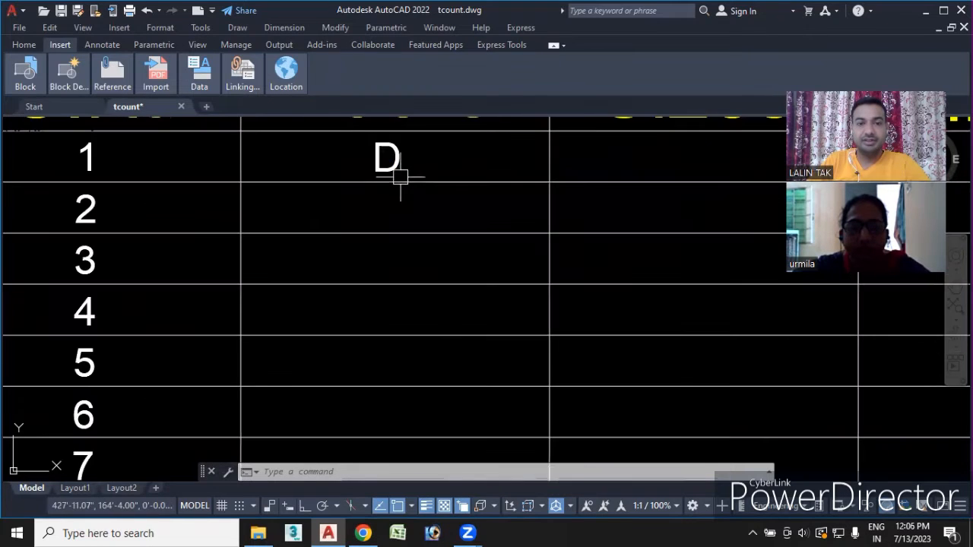
pyautogui.scroll(-4, 398, 183)
pyautogui.moveTo(412, 174)
pyautogui.mouseDown(button='middle')
pyautogui.moveTo(304, 269)
pyautogui.moveTo(283, 222)
pyautogui.mouseUp(button='middle')
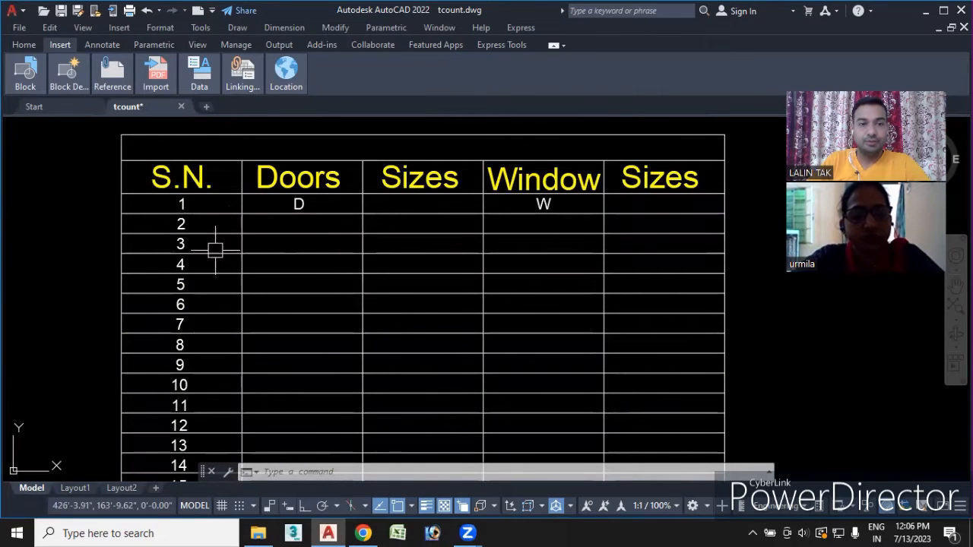
pyautogui.scroll(2, 194, 241)
pyautogui.click(174, 213)
pyautogui.rightClick(174, 212)
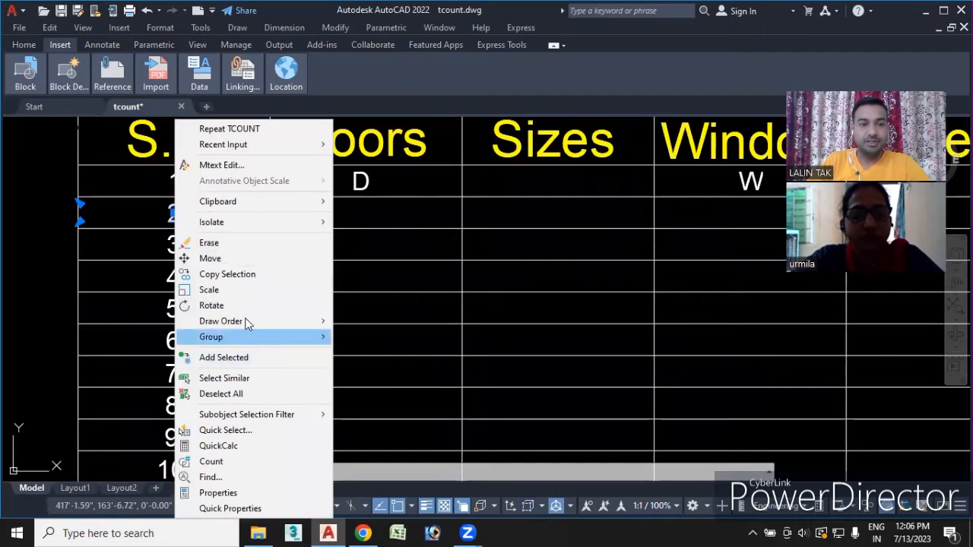
pyautogui.click(233, 275)
pyautogui.click(174, 213)
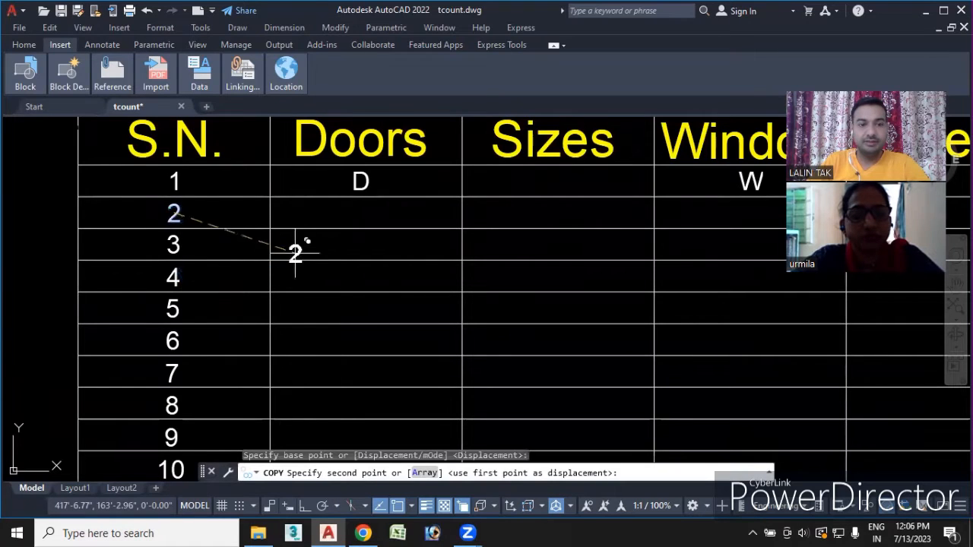
pyautogui.write('A')
pyautogui.press('Return')
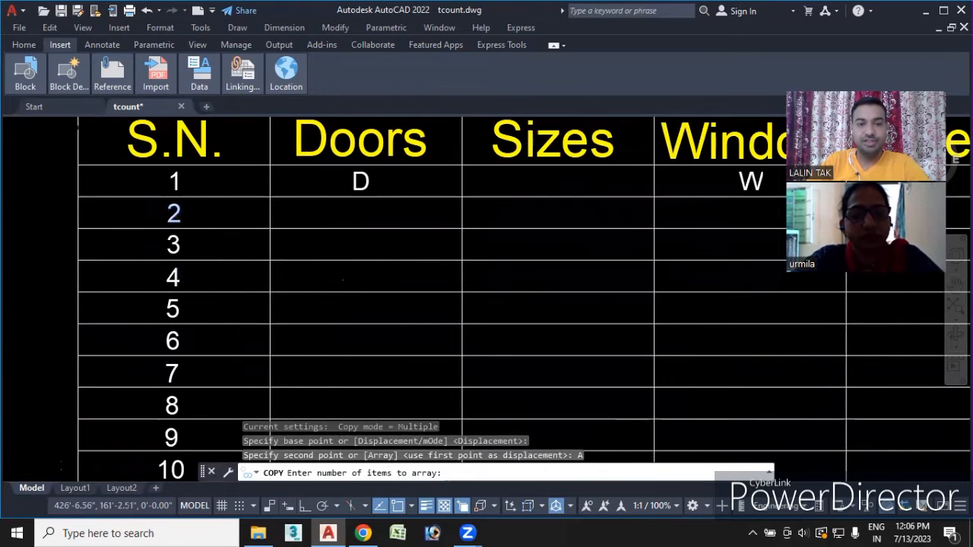
pyautogui.scroll(-4, 341, 257)
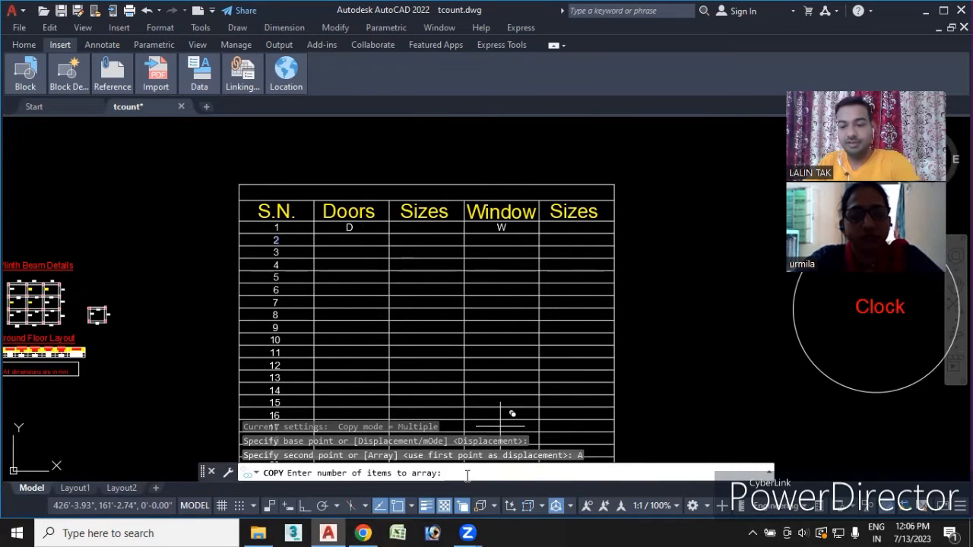
pyautogui.press('Return')
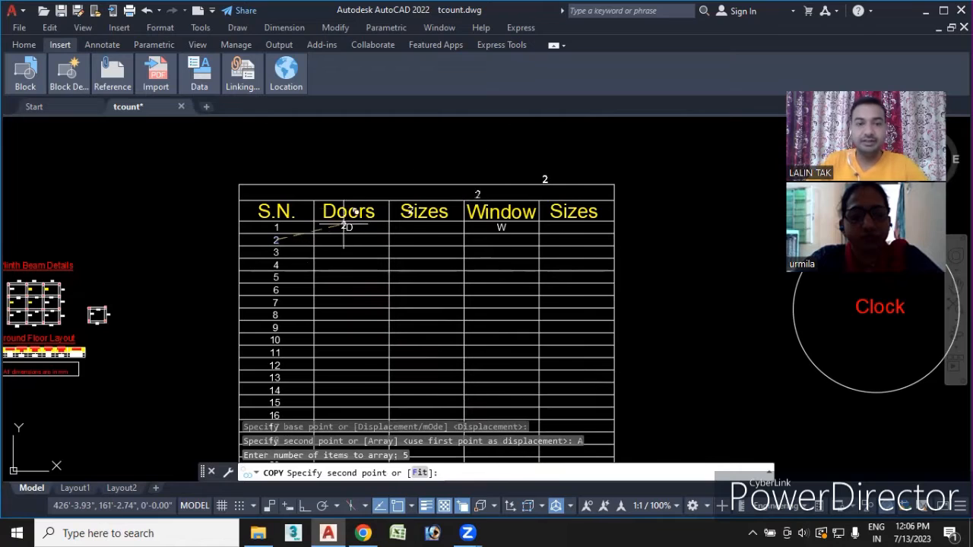
pyautogui.scroll(2, 349, 244)
pyautogui.scroll(1, 350, 244)
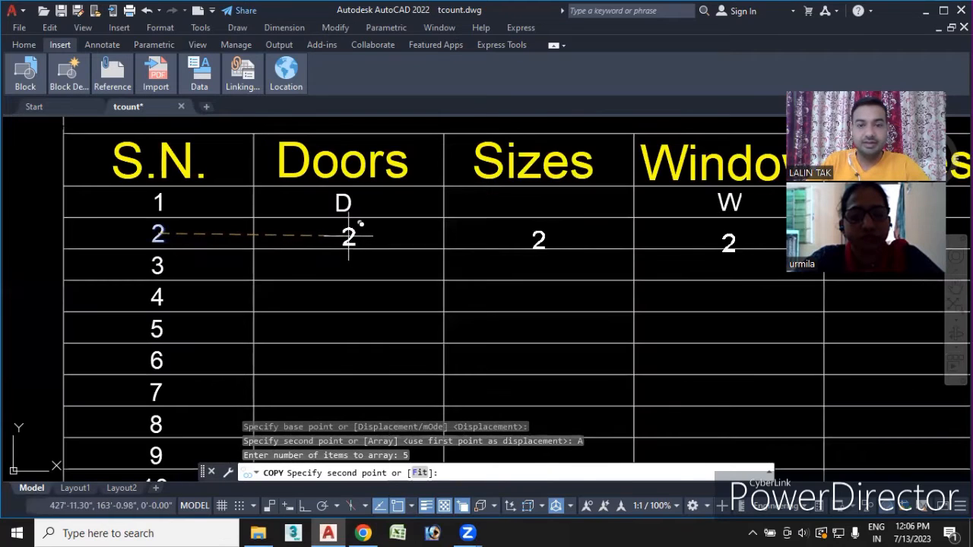
pyautogui.click(306, 507)
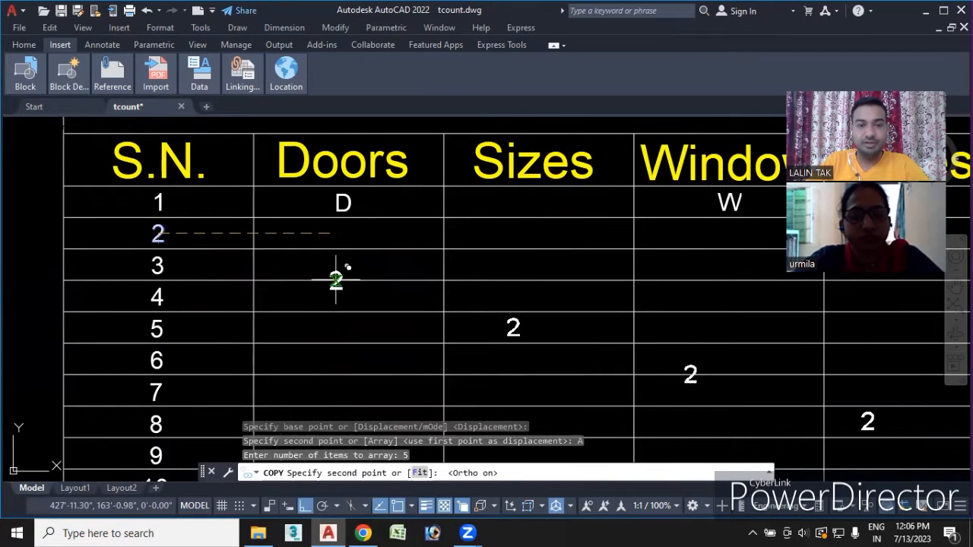
pyautogui.scroll(-2, 351, 262)
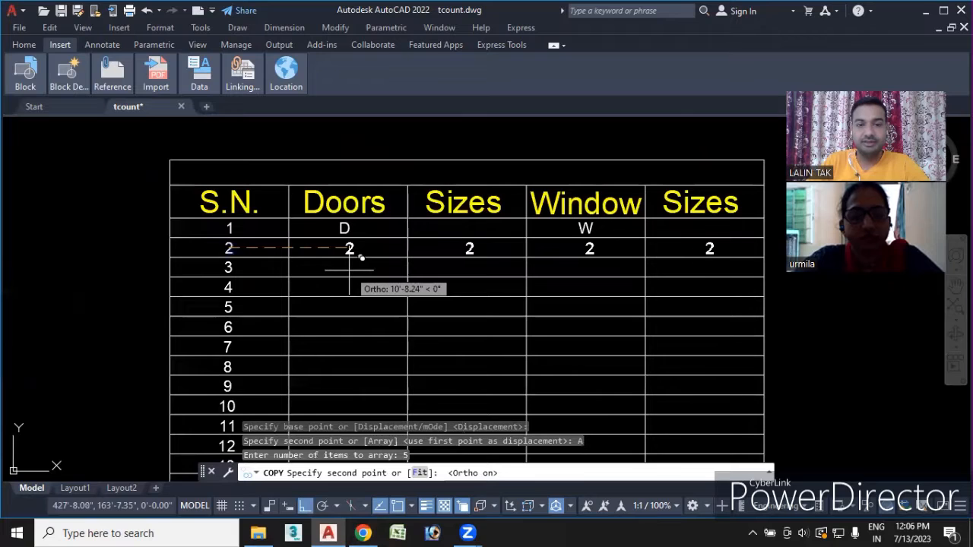
pyautogui.click(361, 259)
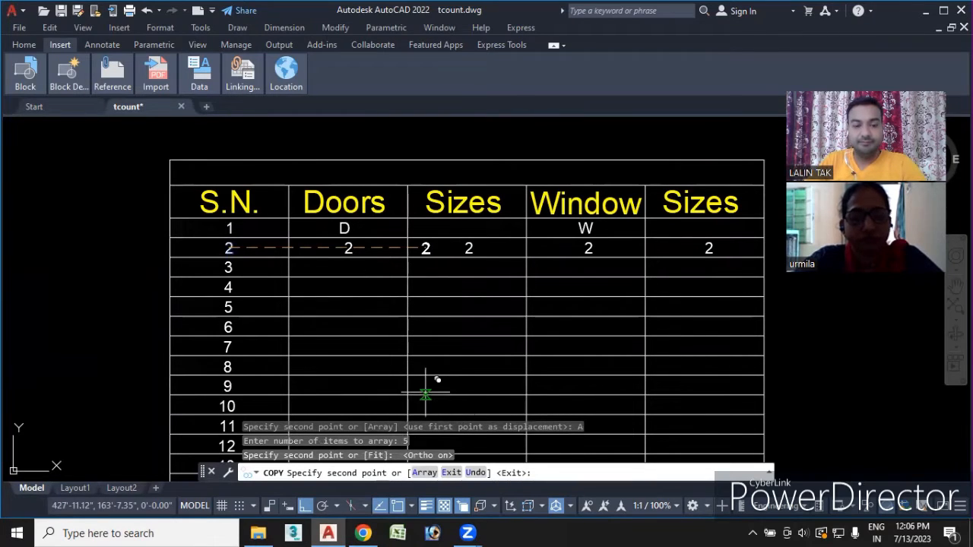
pyautogui.click(524, 460)
pyautogui.press('Return')
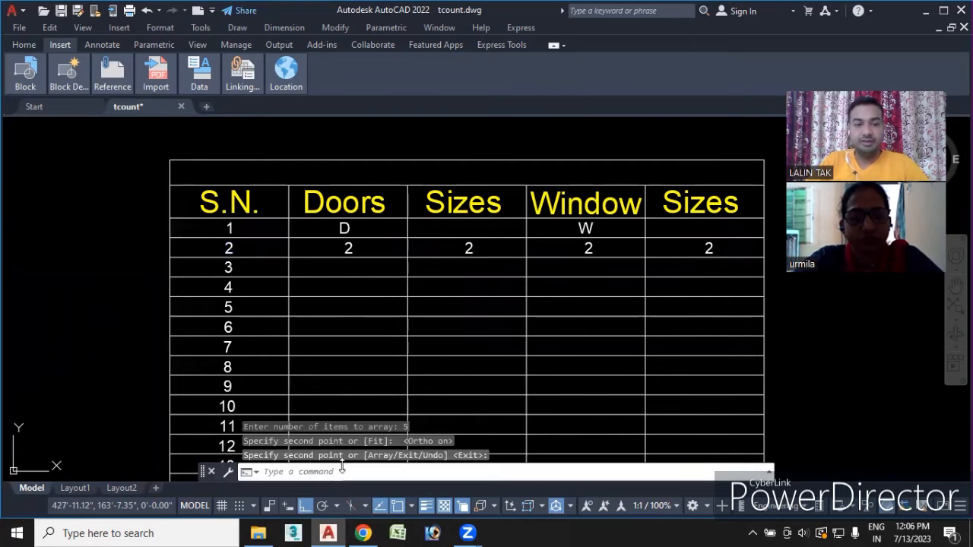
# - Renumber the five entries in row 2 with TCOUNT, sorted by X, starting at 2 with increment 2 and overwriting the existing text
pyautogui.write('tcount')
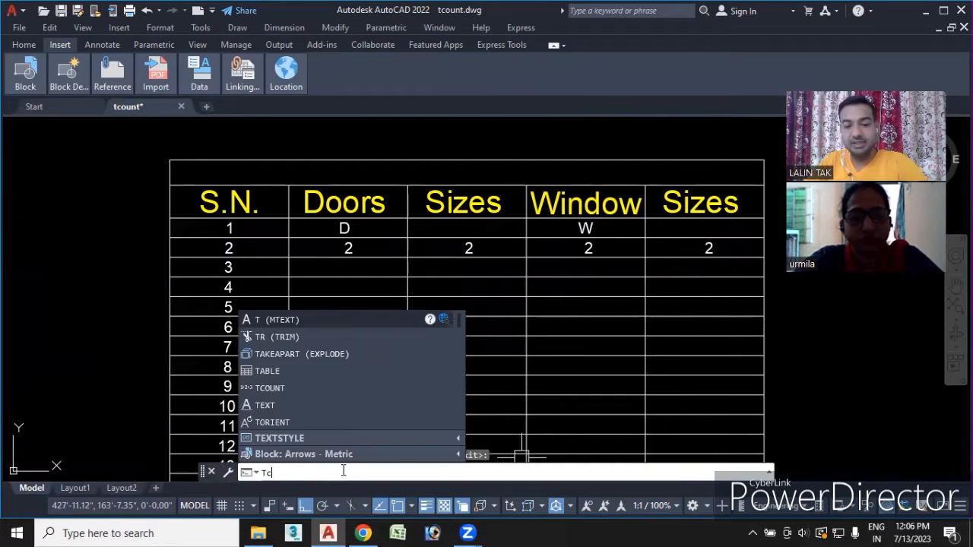
pyautogui.press('Return')
pyautogui.scroll(3, 205, 244)
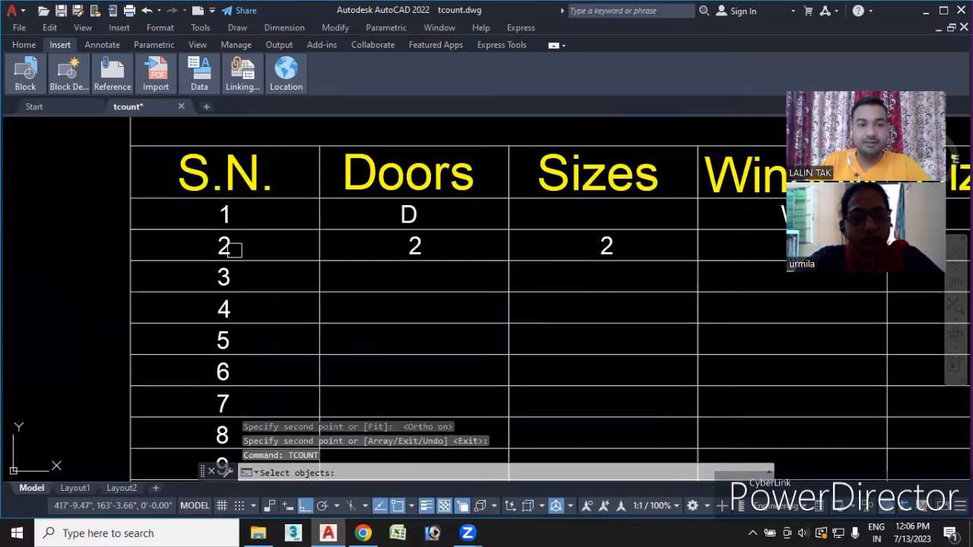
pyautogui.scroll(-3, 182, 242)
pyautogui.click(104, 228)
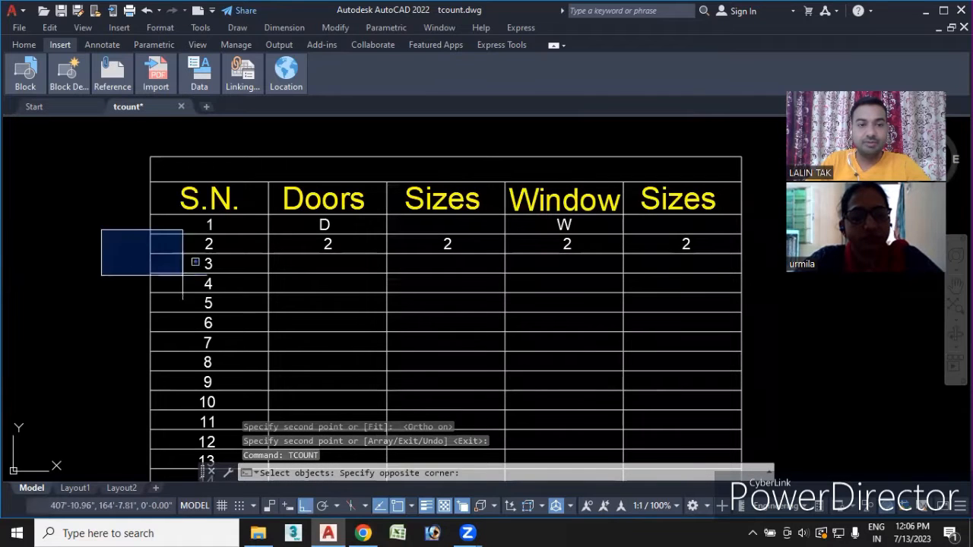
pyautogui.click(762, 268)
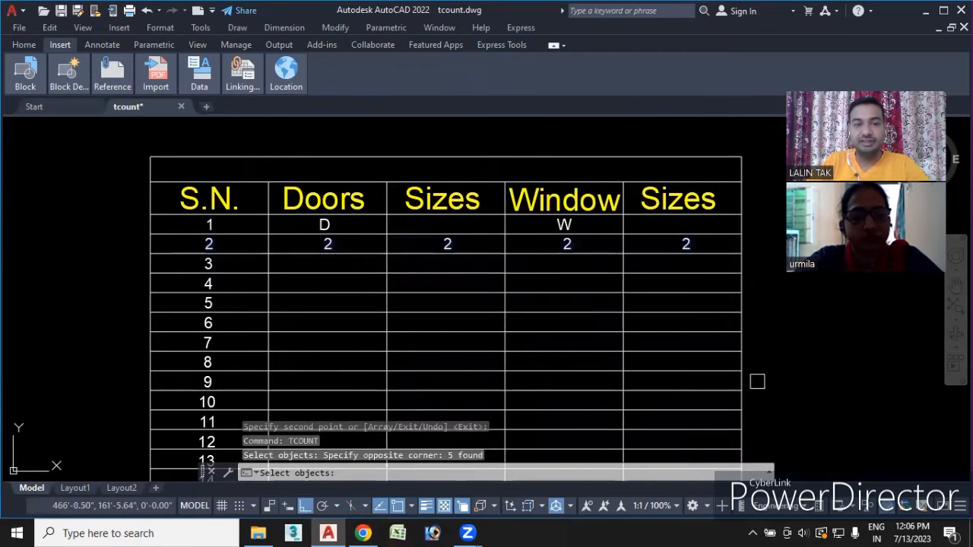
pyautogui.press('Return')
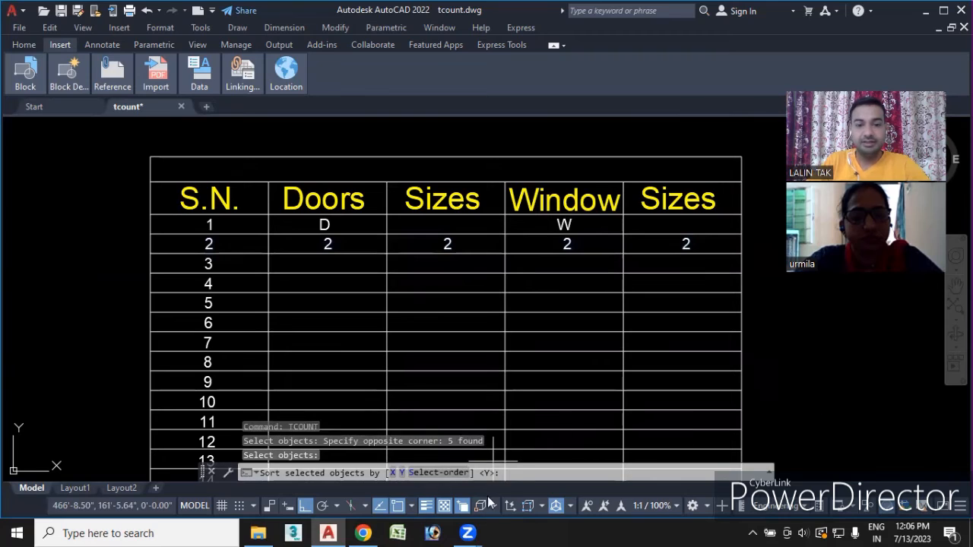
pyautogui.click(394, 473)
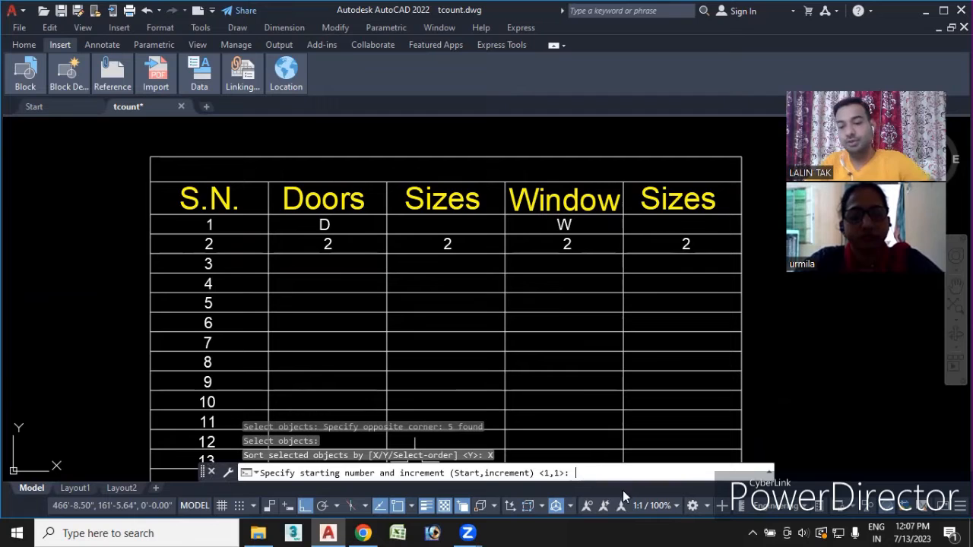
pyautogui.write('2,2')
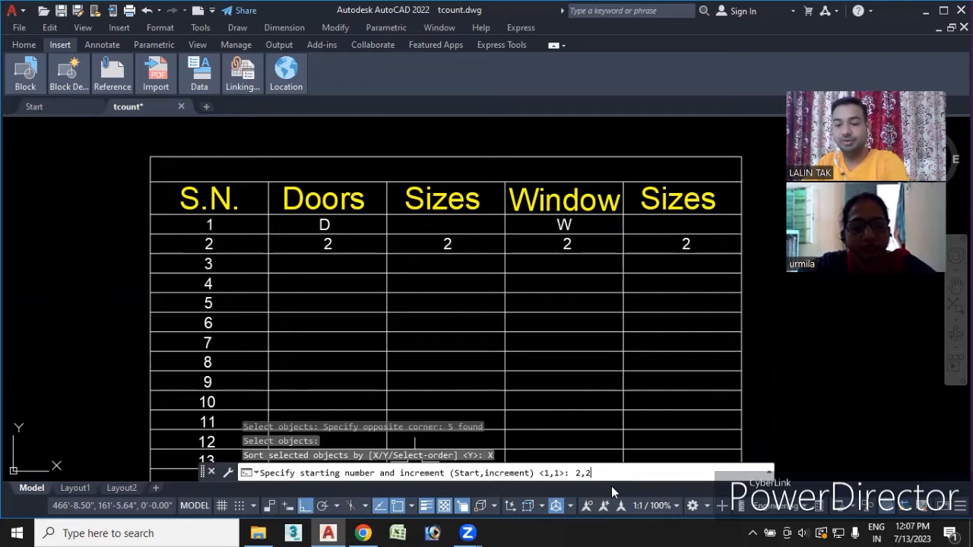
pyautogui.press('Return')
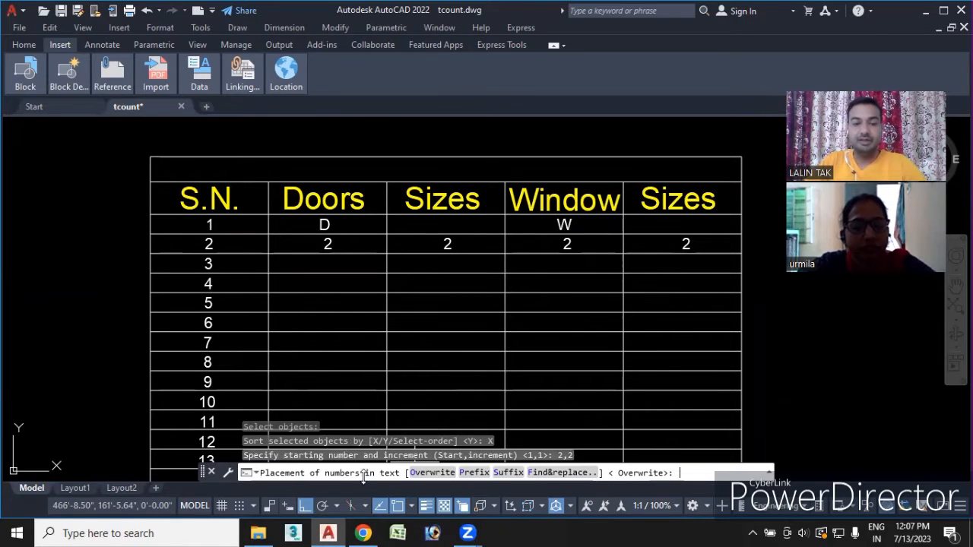
pyautogui.click(432, 473)
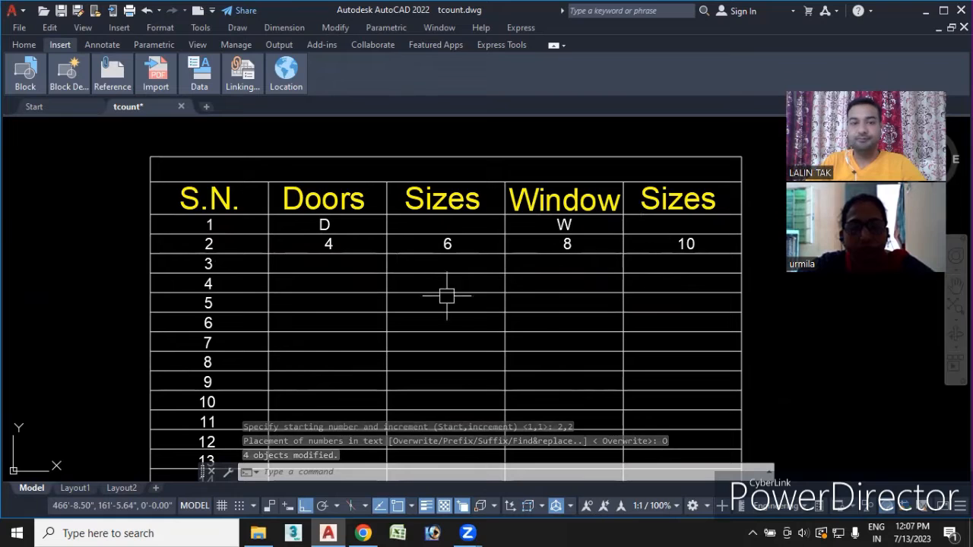
# - Create a polar array of the number 1 beside the Clock circle, centred on the circle's centre point
pyautogui.scroll(-2, 388, 288)
pyautogui.moveTo(371, 300); pyautogui.dragTo(364, 251, button='middle')
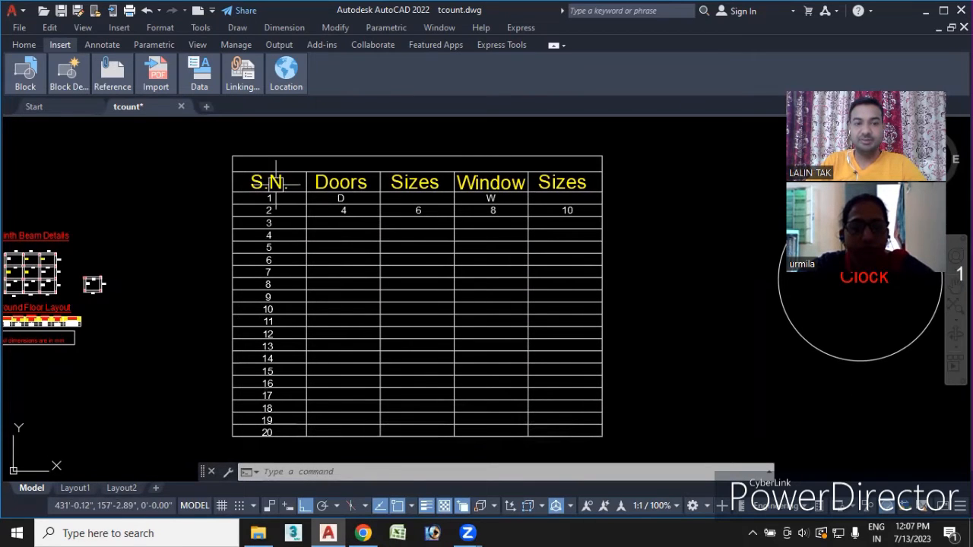
pyautogui.scroll(2, 305, 242)
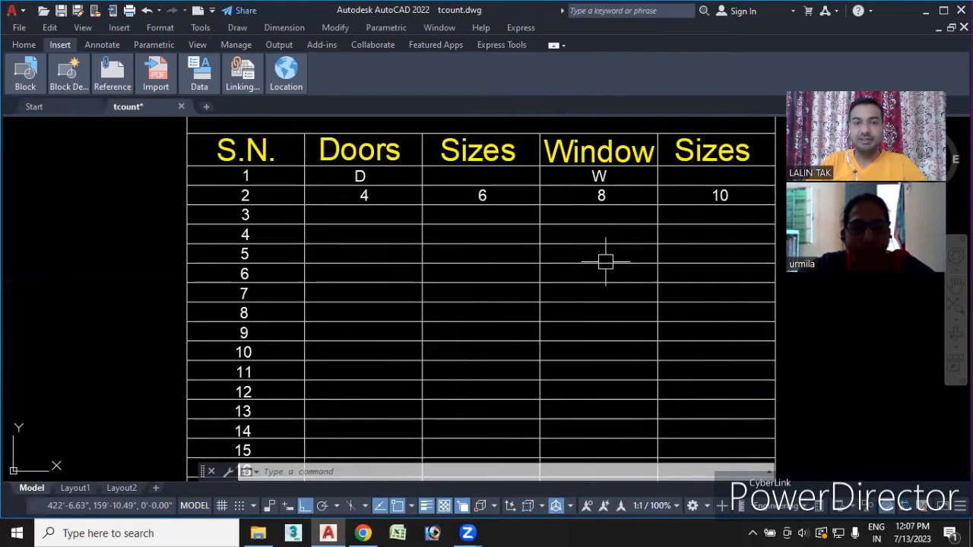
pyautogui.scroll(-2, 594, 256)
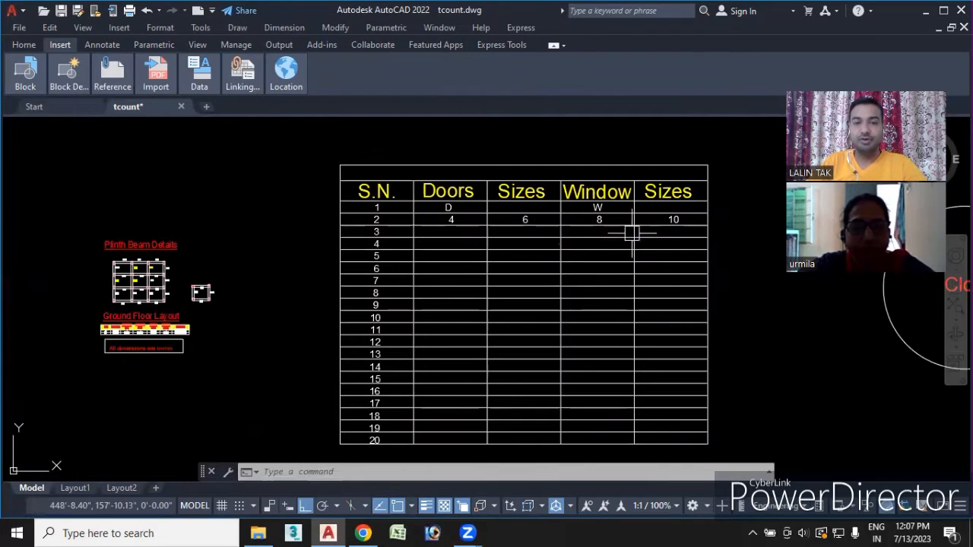
pyautogui.moveTo(631, 326); pyautogui.dragTo(276, 304, button='middle')
pyautogui.moveTo(643, 354); pyautogui.dragTo(547, 342, button='middle')
pyautogui.scroll(1, 494, 270)
pyautogui.moveTo(493, 270)
pyautogui.mouseDown(button='middle')
pyautogui.moveTo(479, 310)
pyautogui.moveTo(498, 301)
pyautogui.mouseUp(button='middle')
pyautogui.scroll(-1, 498, 299)
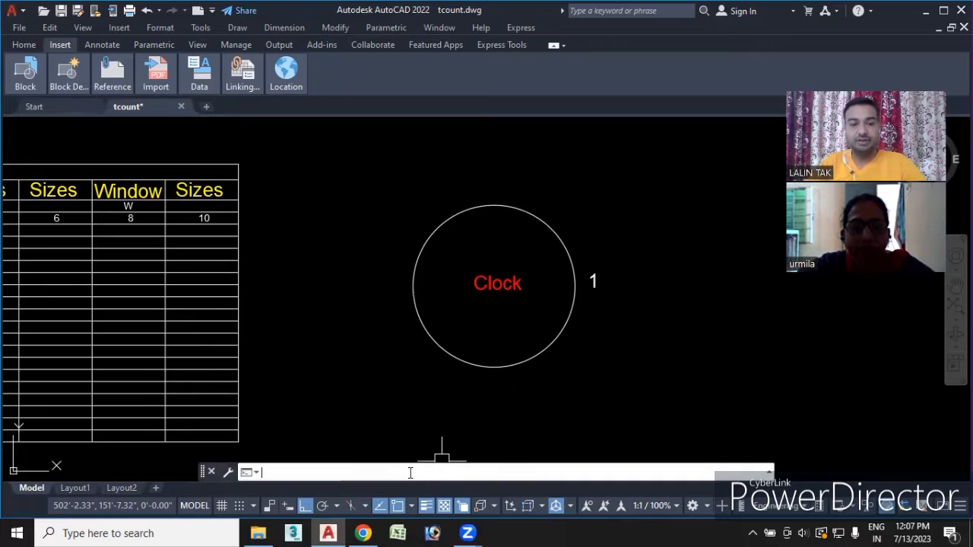
pyautogui.press('Return')
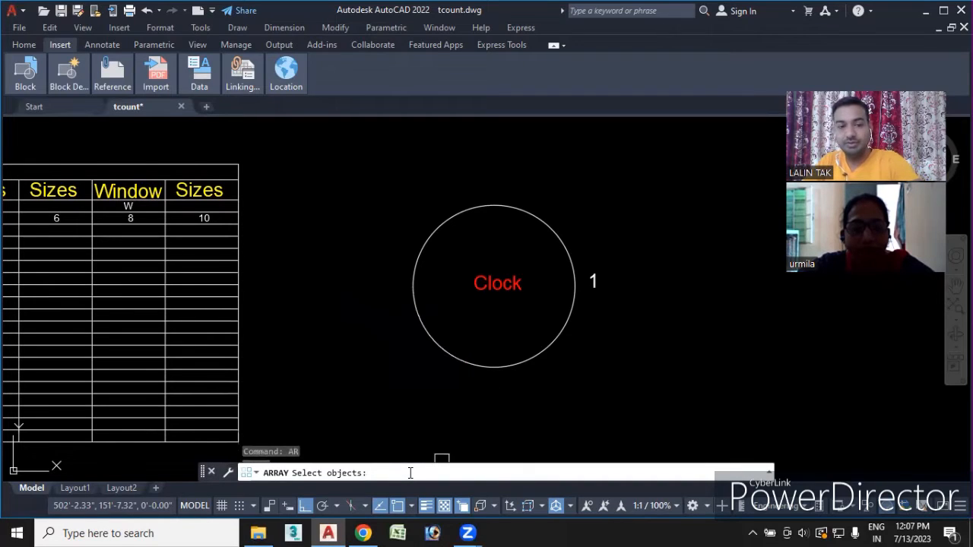
pyautogui.click(596, 282)
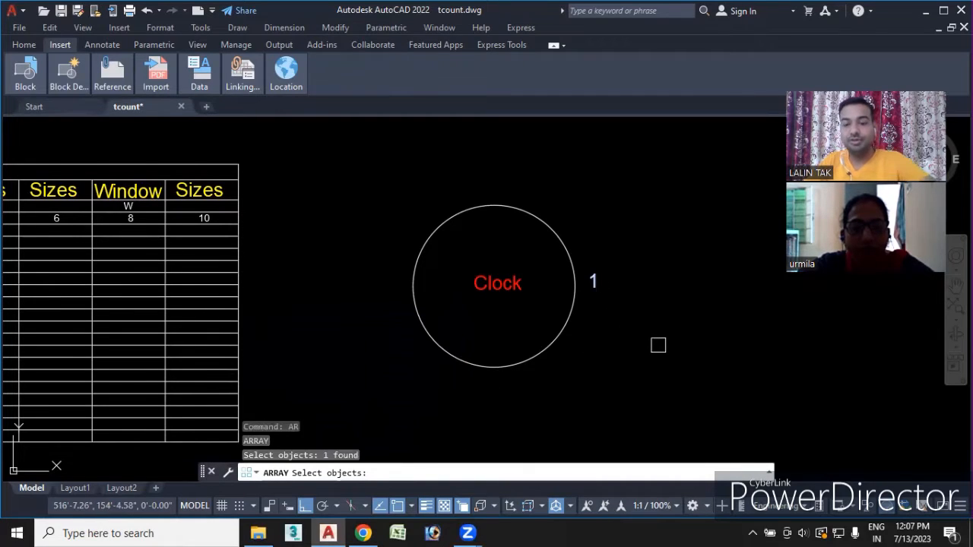
pyautogui.press('Return')
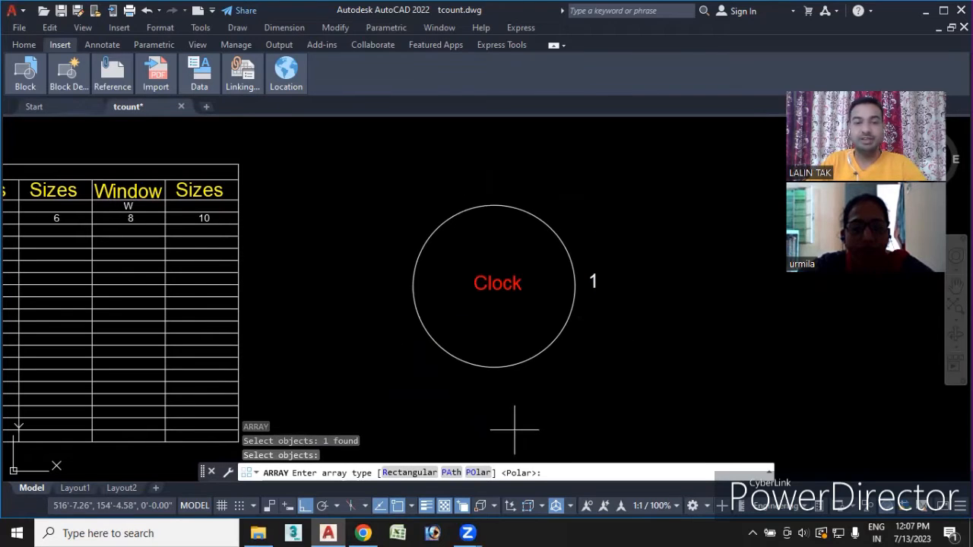
pyautogui.click(479, 472)
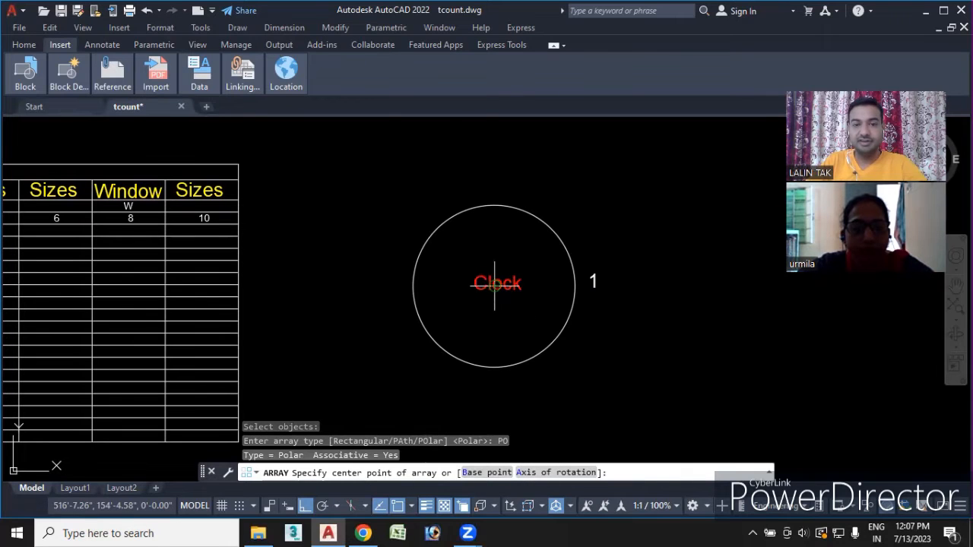
pyautogui.click(494, 285)
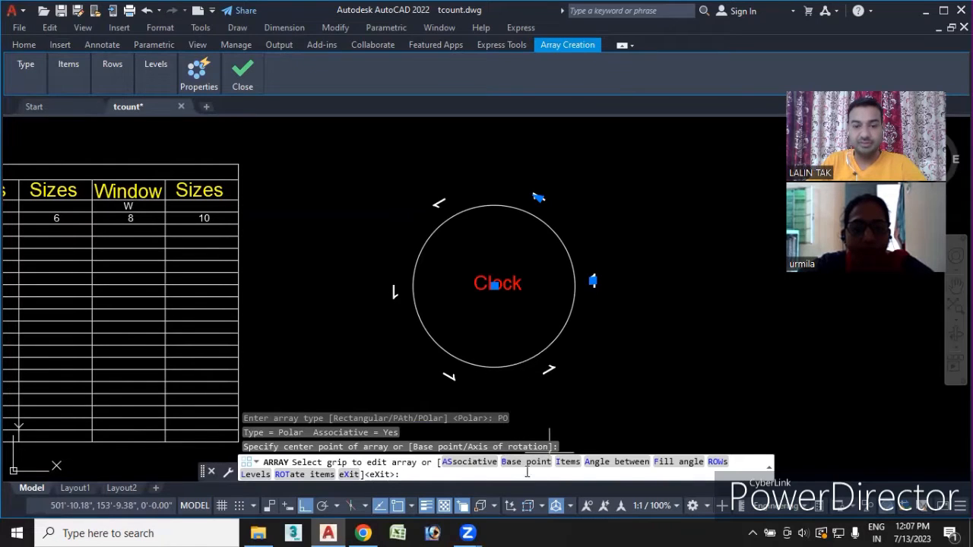
# - Set the polar array to 12 items without rotating the arrayed items, and finish the array
pyautogui.click(567, 462)
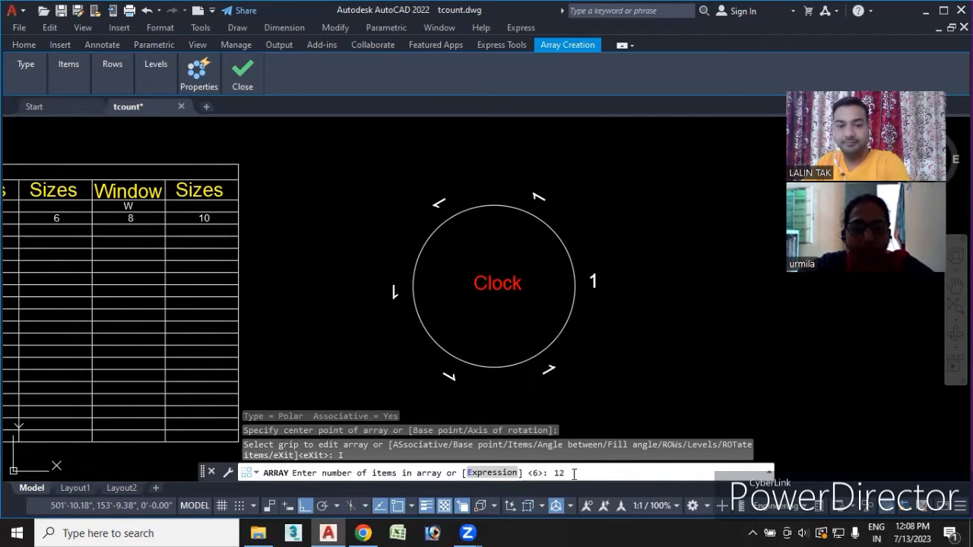
pyautogui.write('12')
pyautogui.press('Return')
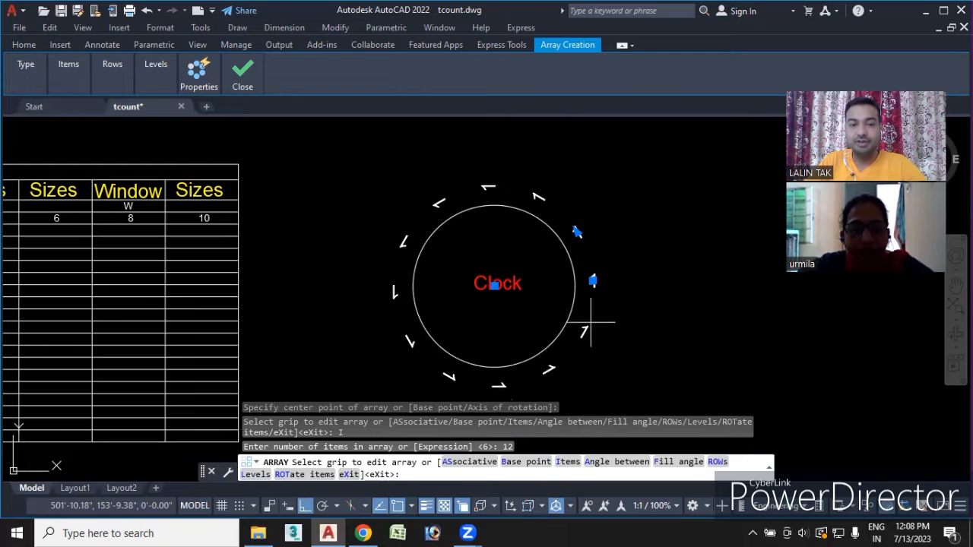
pyautogui.click(289, 474)
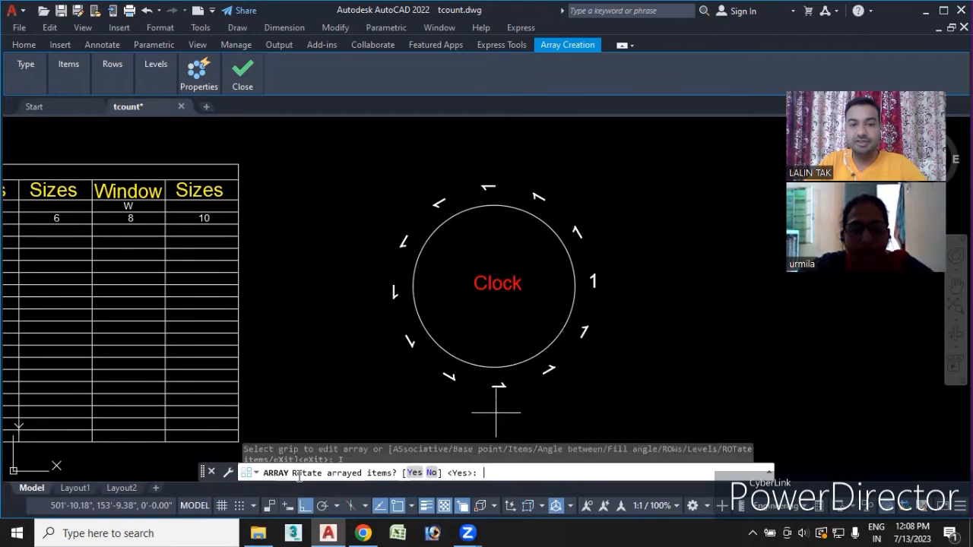
pyautogui.click(431, 472)
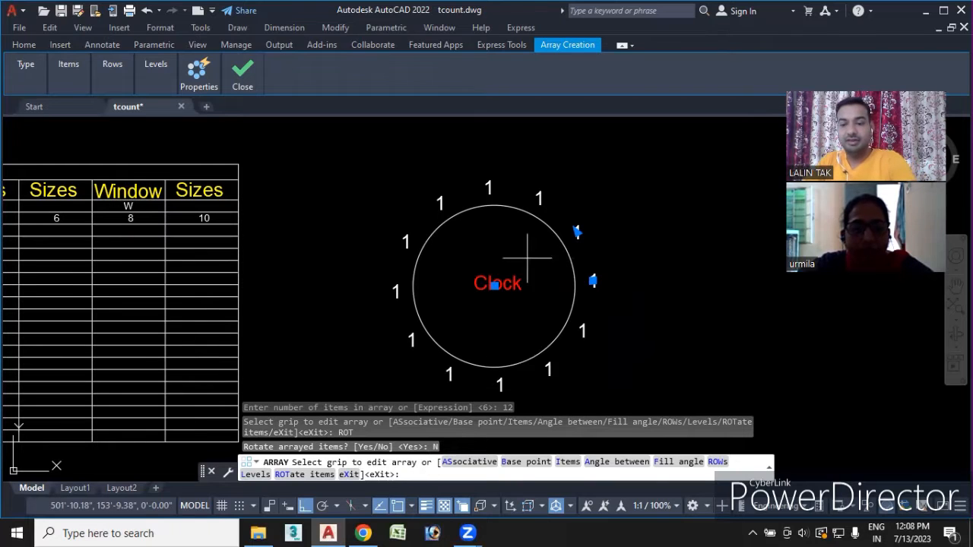
pyautogui.press('Return')
pyautogui.moveTo(646, 302); pyautogui.dragTo(666, 254, button='middle')
pyautogui.click(24, 45)
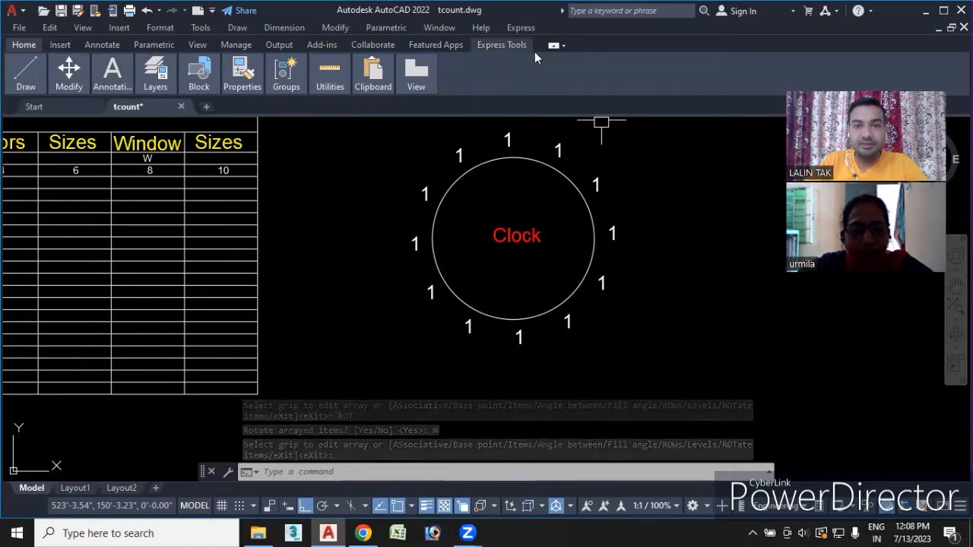
# - Restore the full ribbon display with all its tool panels
pyautogui.click(553, 46)
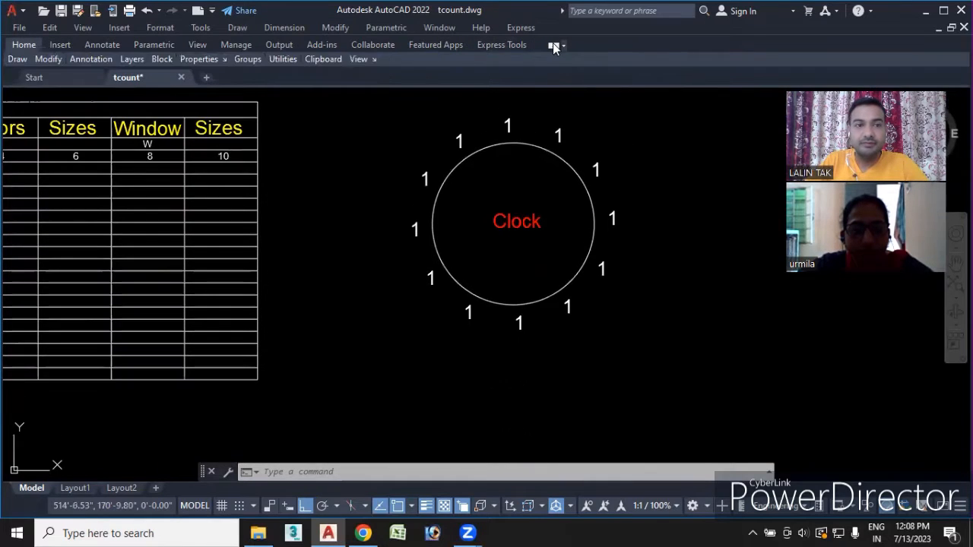
pyautogui.click(553, 46)
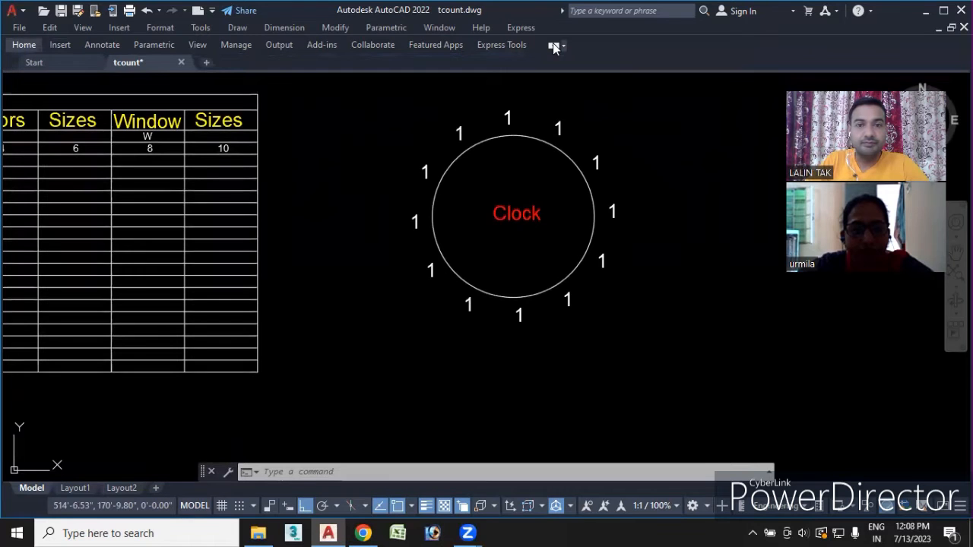
pyautogui.click(553, 46)
pyautogui.moveTo(545, 325); pyautogui.dragTo(509, 369, button='middle')
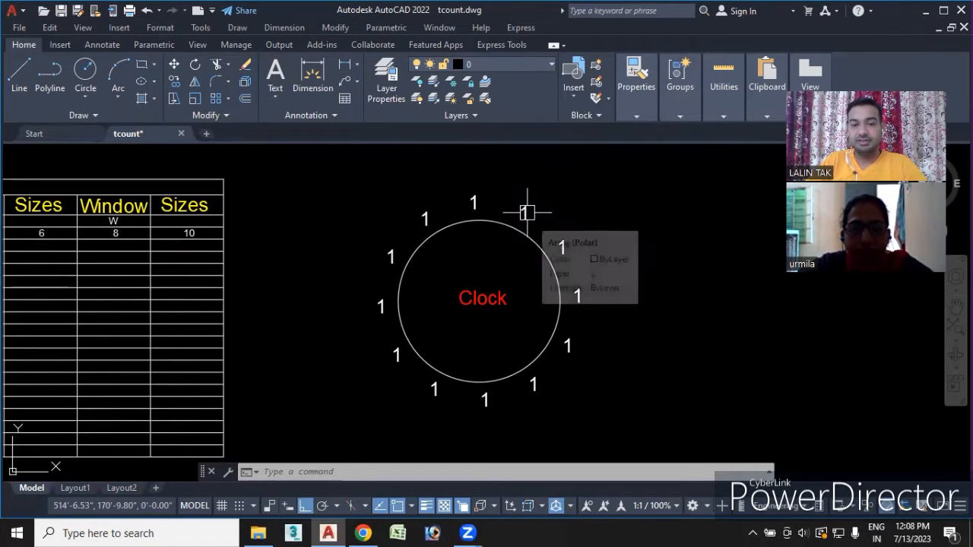
# - Try to select the polar array's items around the Clock circle for TCOUNT numbering, and cancel the command
pyautogui.click(452, 477)
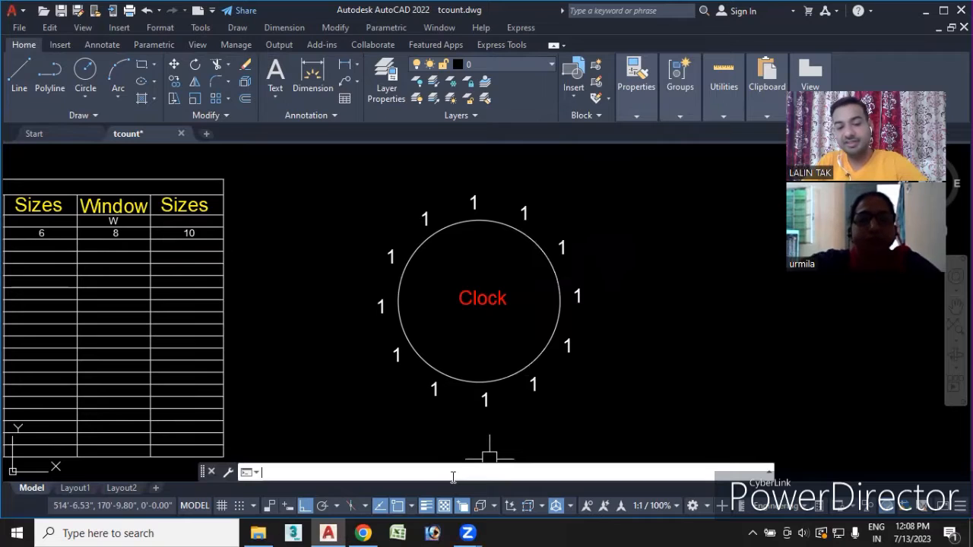
pyautogui.write('tcount')
pyautogui.press('Return')
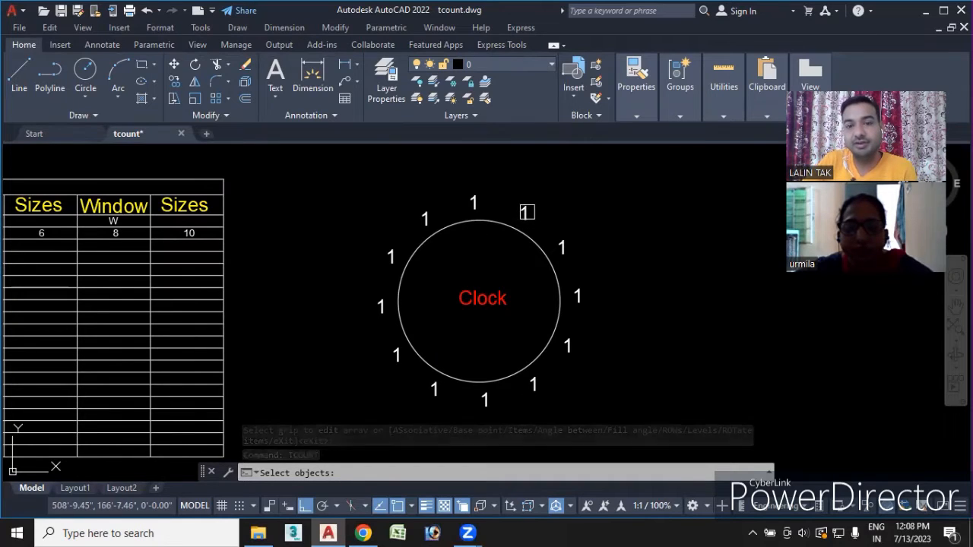
pyautogui.click(526, 212)
pyautogui.click(562, 248)
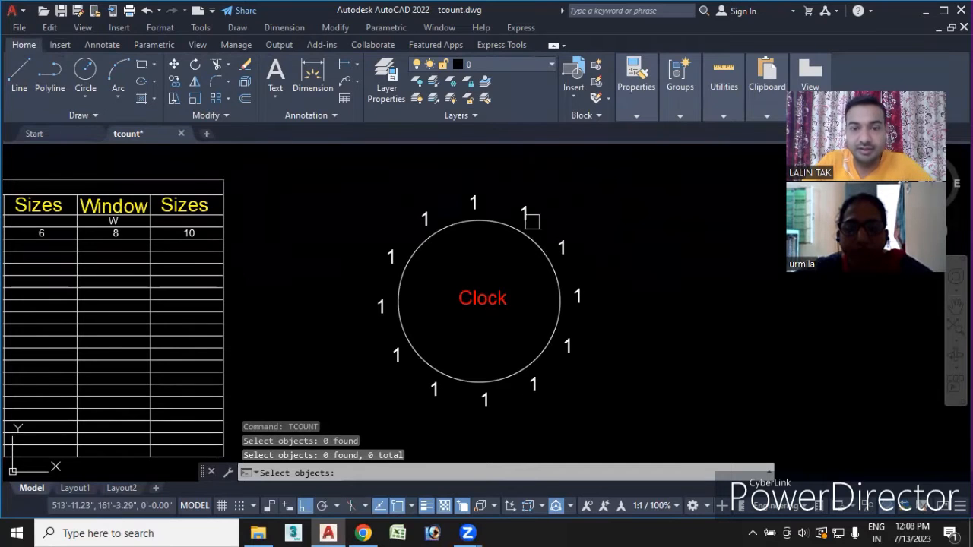
pyautogui.scroll(1, 530, 220)
pyautogui.scroll(-2, 544, 220)
pyautogui.moveTo(600, 292); pyautogui.dragTo(577, 279, button='middle')
pyautogui.scroll(2, 524, 217)
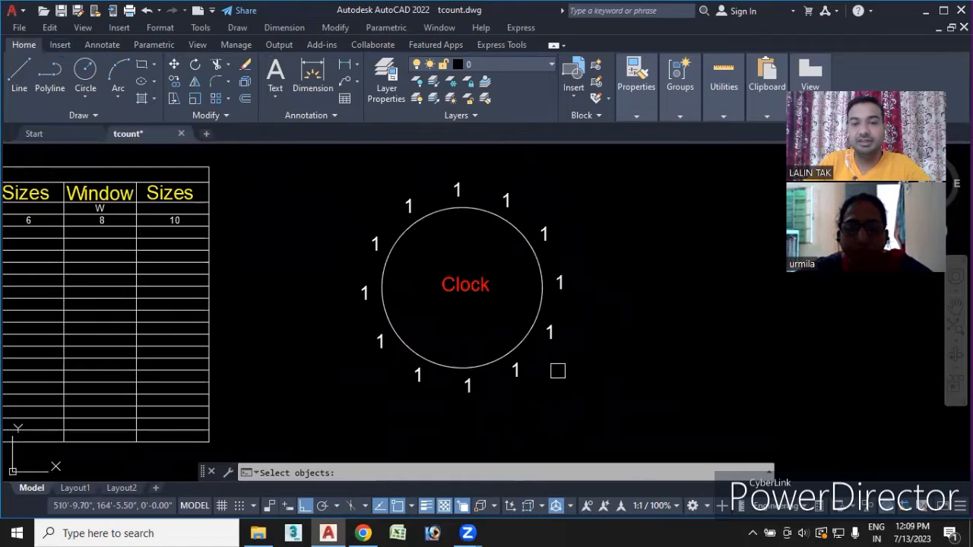
pyautogui.press('Escape')
# - Check that the numbers around the circle form one array object, and undo the polar array
pyautogui.click(567, 345)
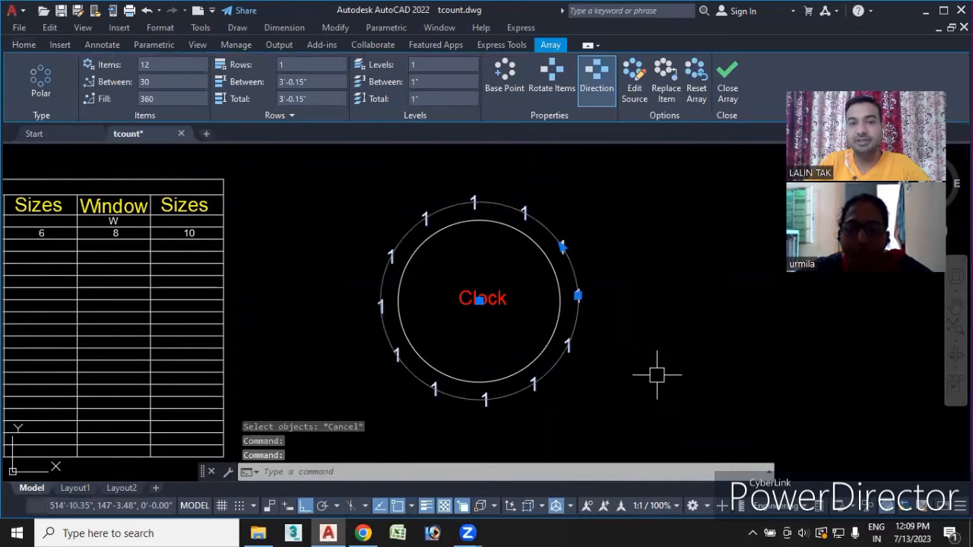
pyautogui.press('Escape')
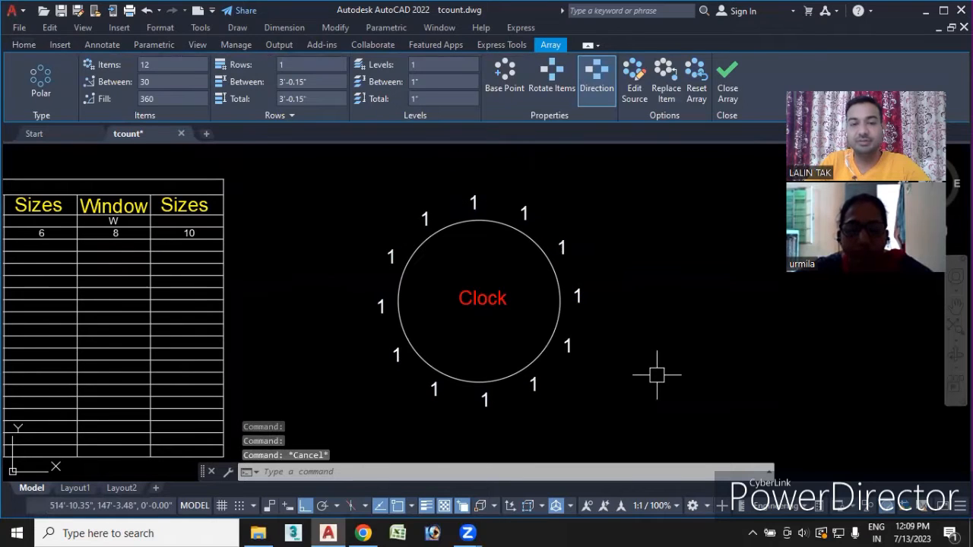
pyautogui.hotkey('ctrl', 'z')
pyautogui.hotkey('ctrl', 'z')
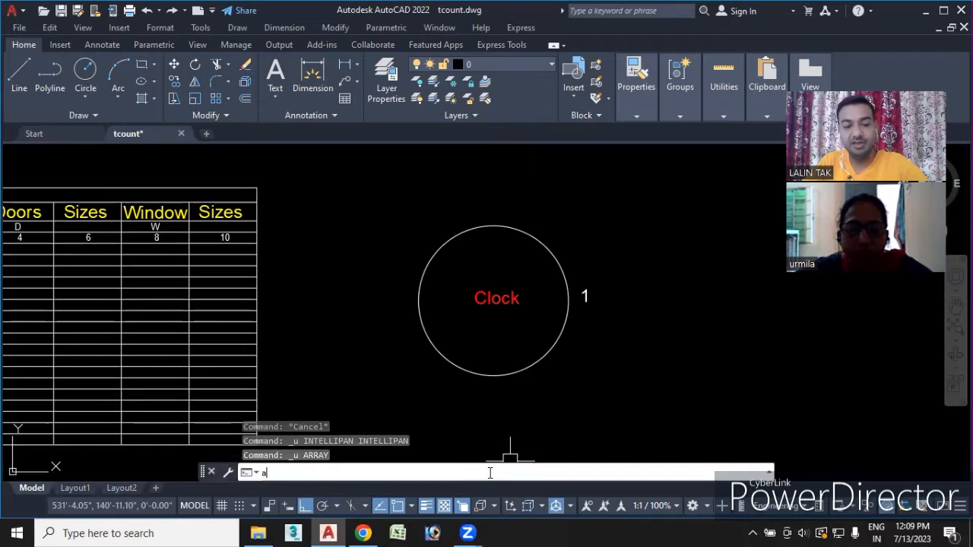
# - Create a new polar array of the number 1 beside the Clock circle, centred on the circle's centre point
pyautogui.press('Return')
pyautogui.click(585, 297)
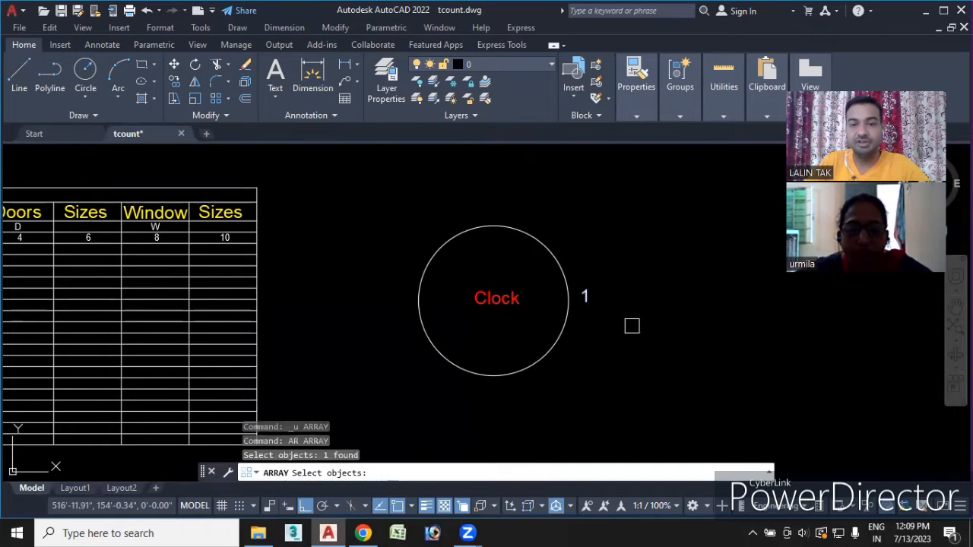
pyautogui.press('Return')
pyautogui.click(566, 472)
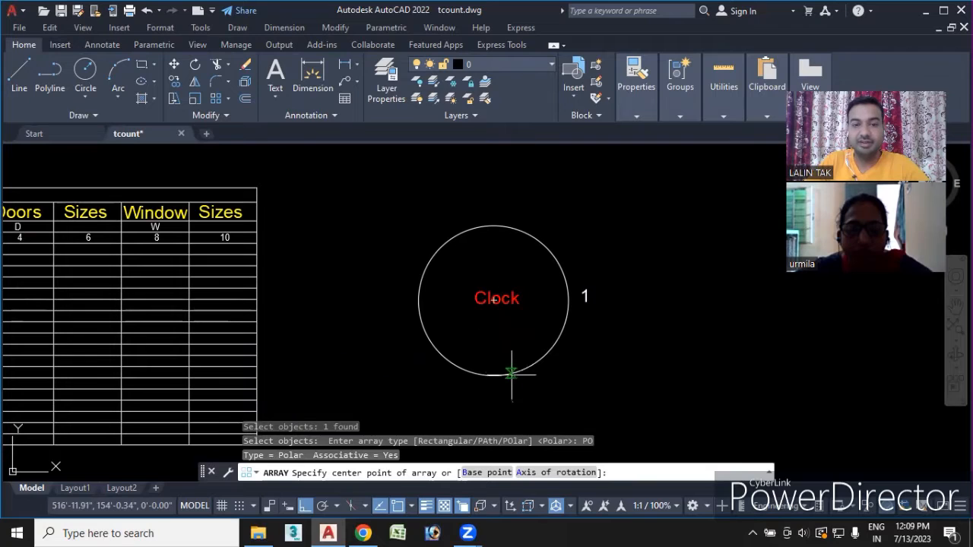
pyautogui.click(500, 307)
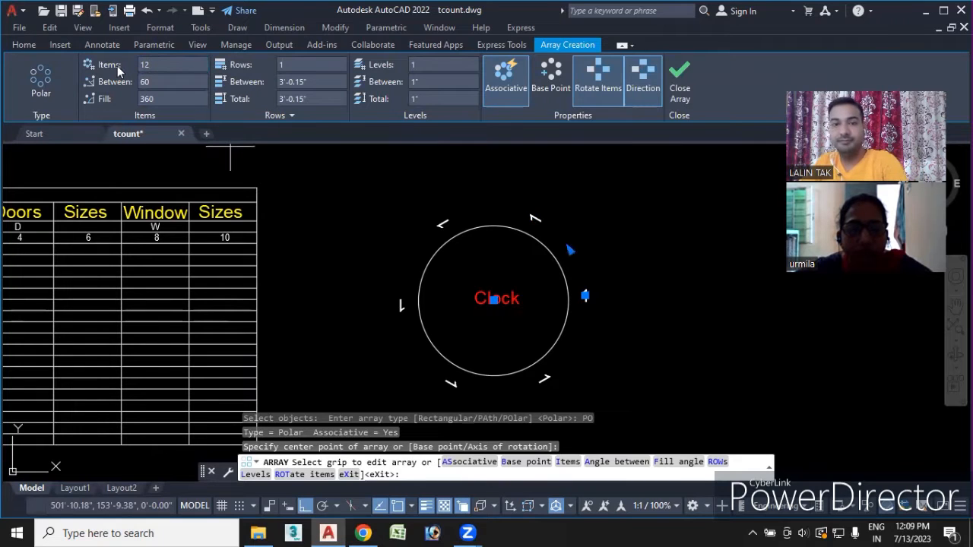
# - Set the array to 12 items, turn off Associative and Rotate Items, and finish the array
pyautogui.press('Return')
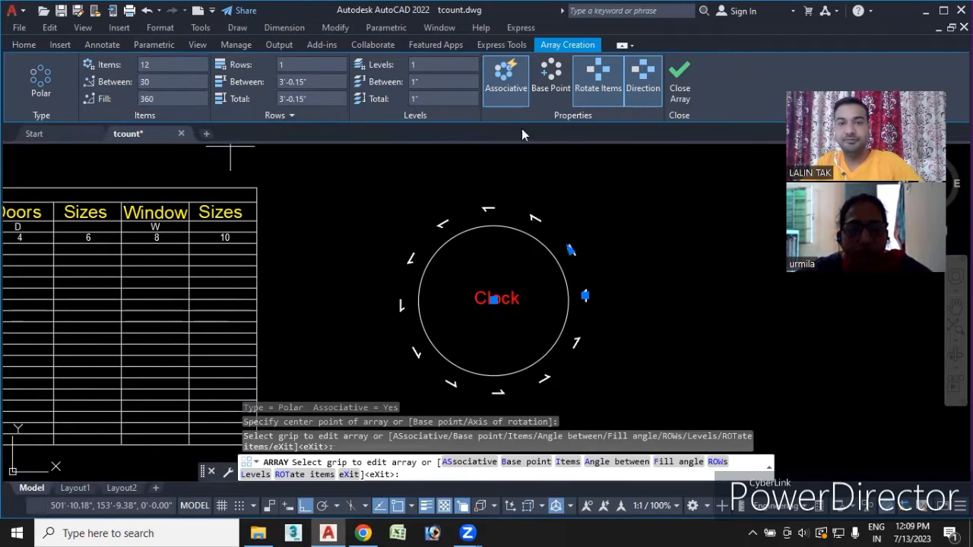
pyautogui.click(605, 90)
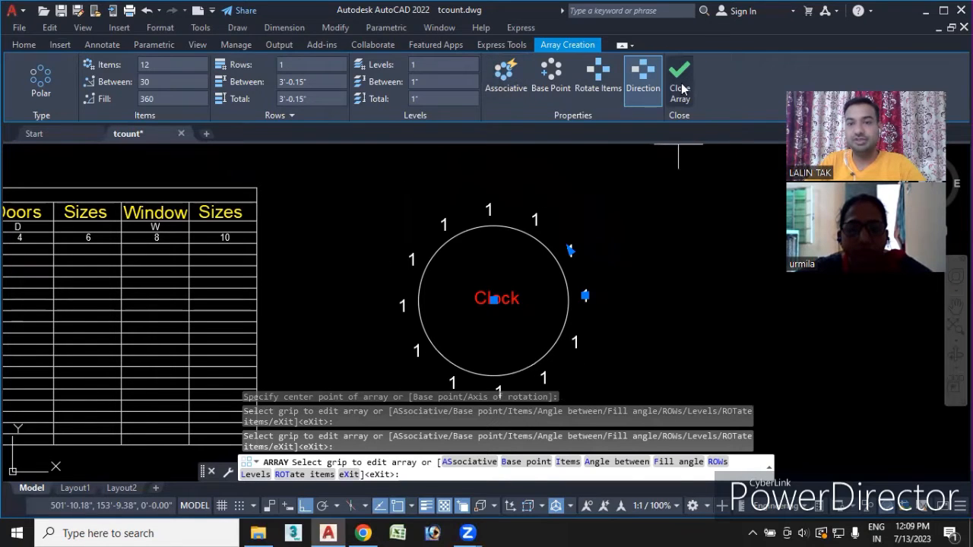
pyautogui.click(680, 76)
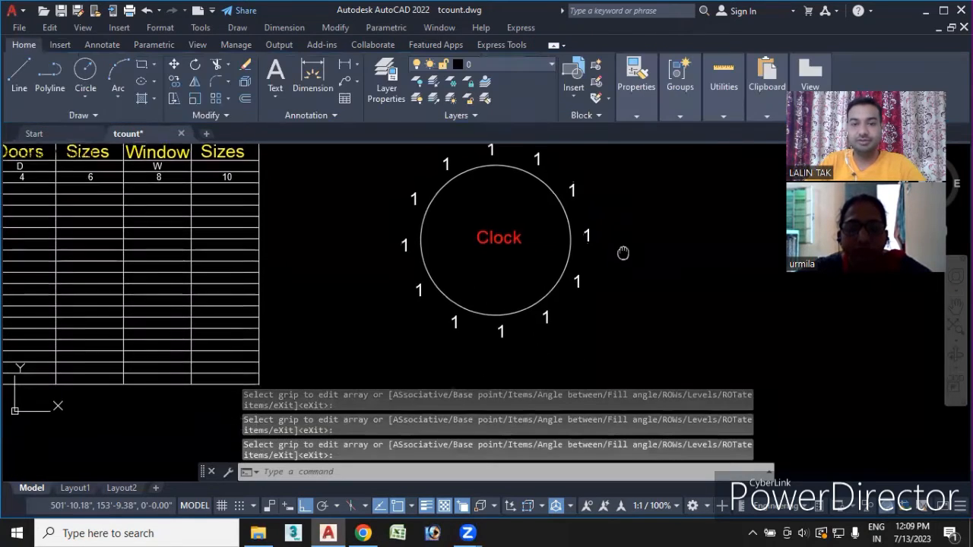
# - Start TCOUNT and select the twelve numbers clockwise one by one, from the 1 o'clock position round to 12 o'clock
pyautogui.click(421, 471)
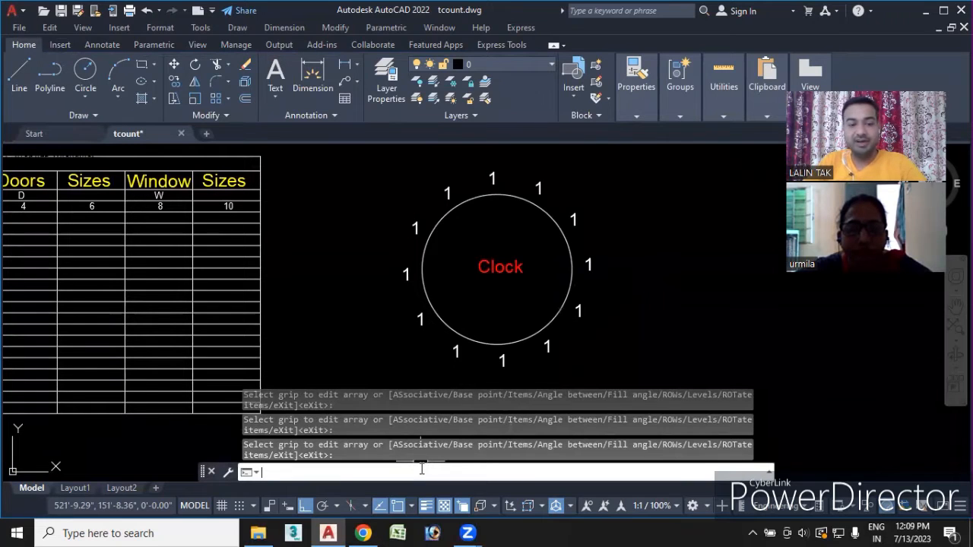
pyautogui.write('tcount')
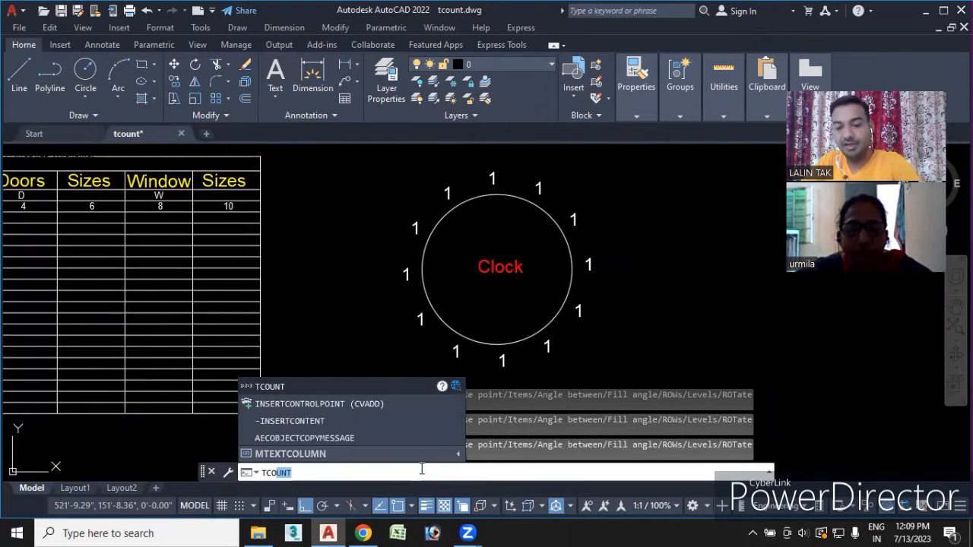
pyautogui.press('Return')
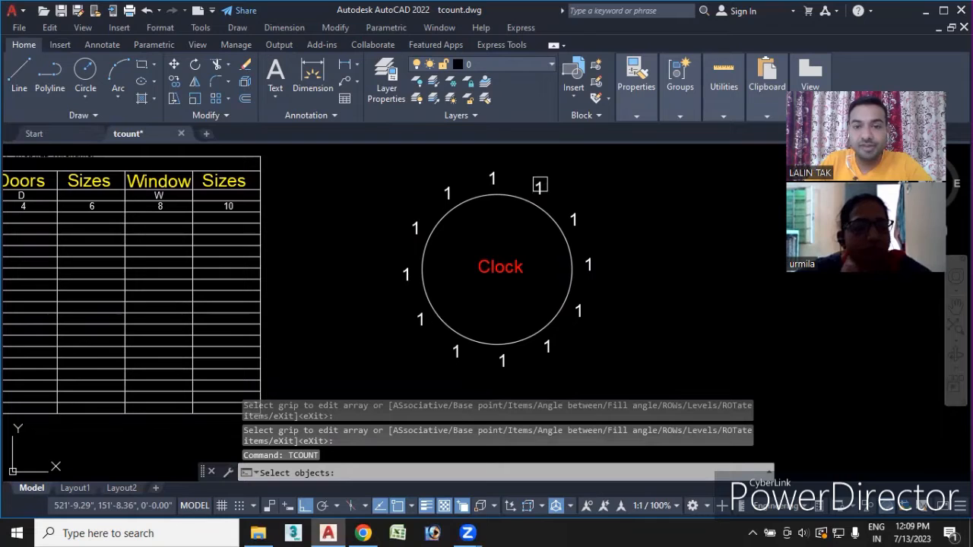
pyautogui.click(542, 188)
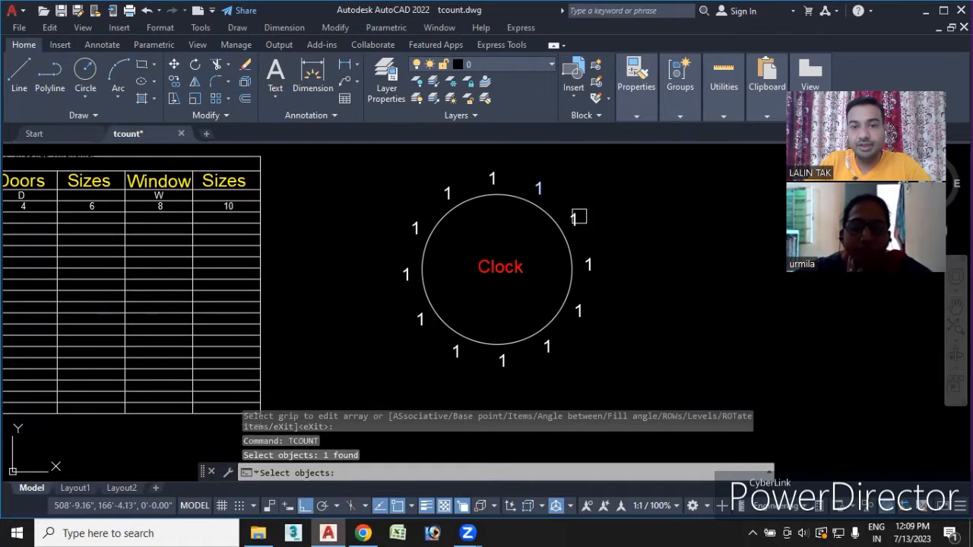
pyautogui.click(574, 220)
pyautogui.click(588, 263)
pyautogui.click(585, 311)
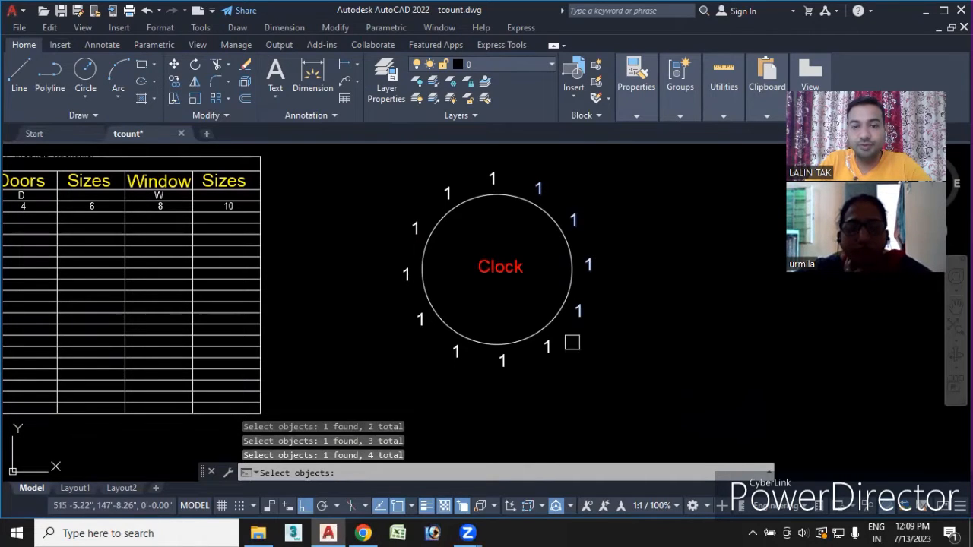
pyautogui.click(548, 346)
pyautogui.click(504, 360)
pyautogui.click(454, 351)
pyautogui.click(423, 324)
pyautogui.click(408, 276)
pyautogui.click(415, 226)
pyautogui.click(450, 192)
pyautogui.click(491, 176)
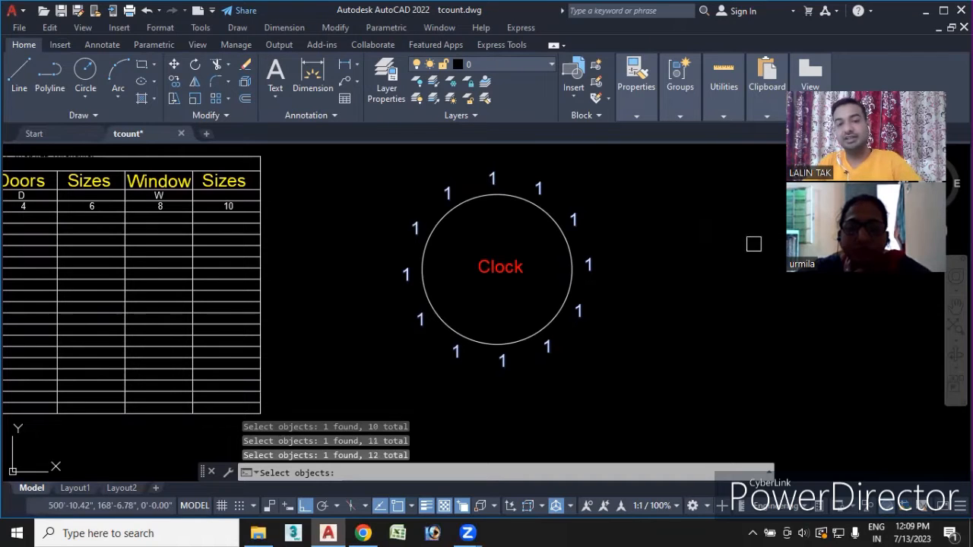
pyautogui.press('Return')
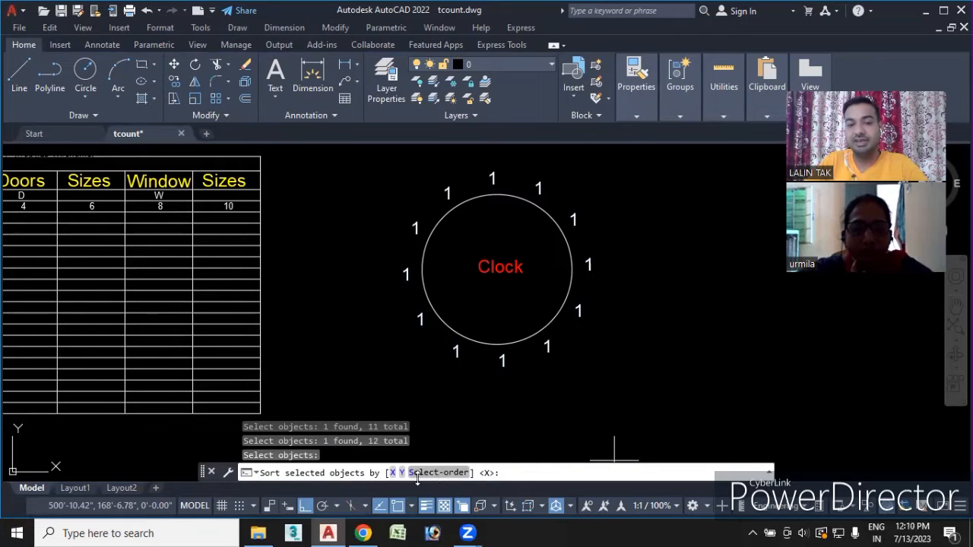
# - Number the selected clock texts by Select-order, starting at 1 with increment 1 and overwriting the existing text
pyautogui.moveTo(200, 347)
pyautogui.mouseDown(button='middle')
pyautogui.moveTo(269, 358)
pyautogui.moveTo(265, 331)
pyautogui.mouseUp(button='middle')
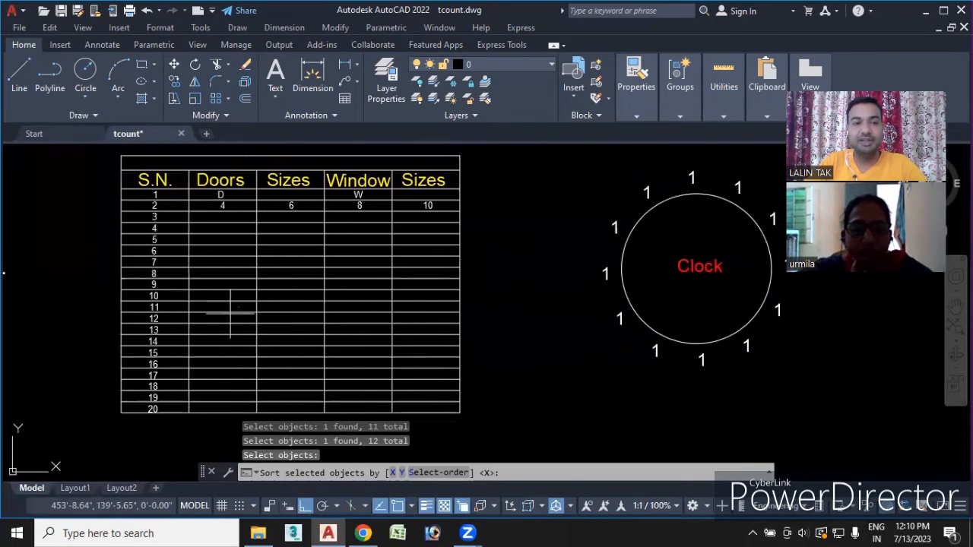
pyautogui.click(439, 473)
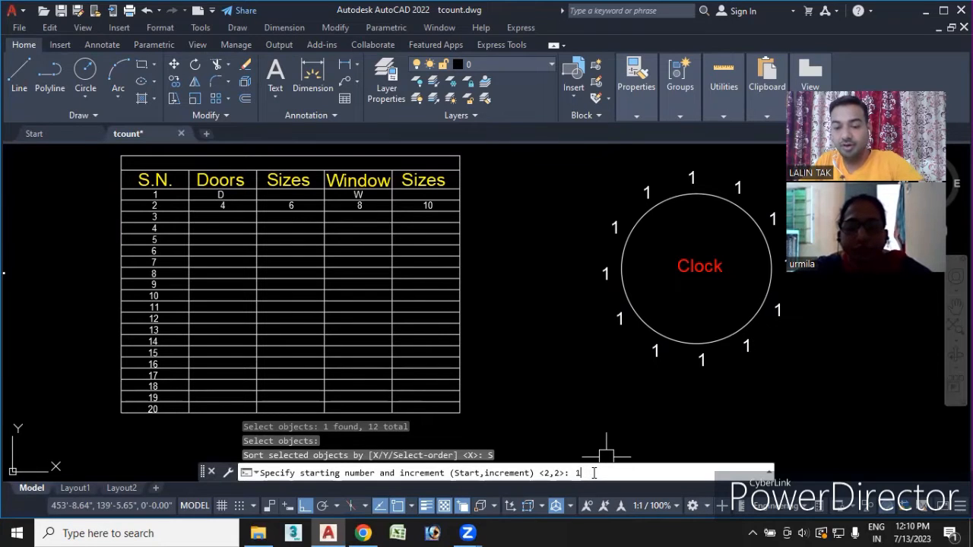
pyautogui.write('1')
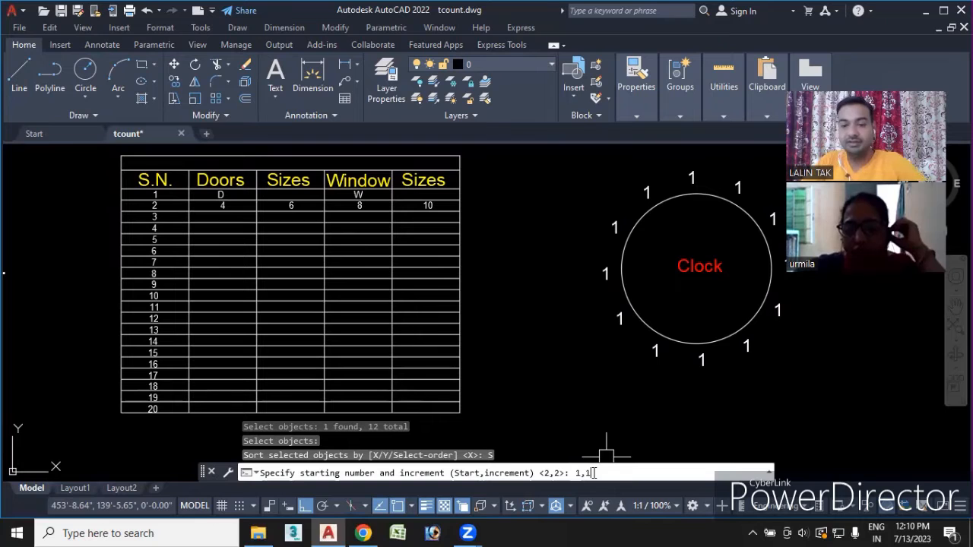
pyautogui.press('Return')
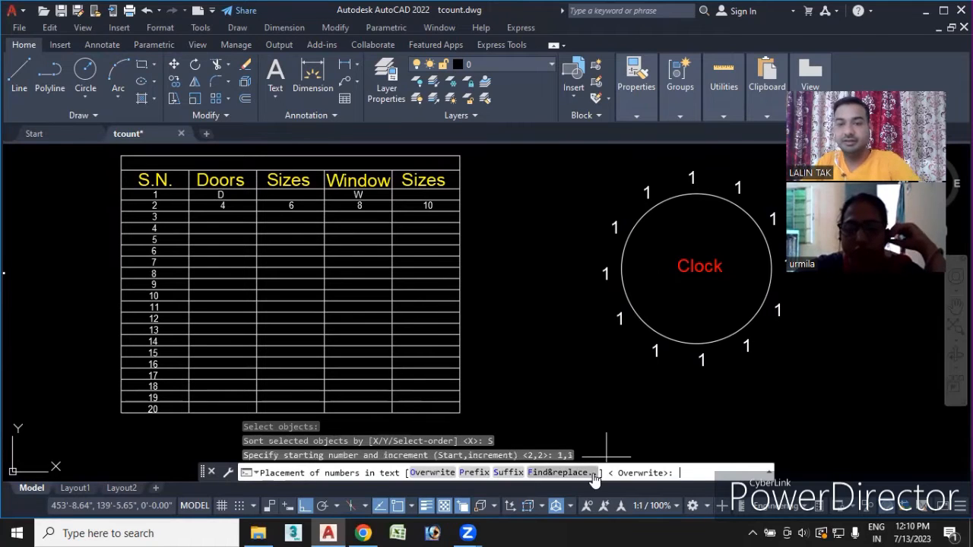
pyautogui.click(431, 472)
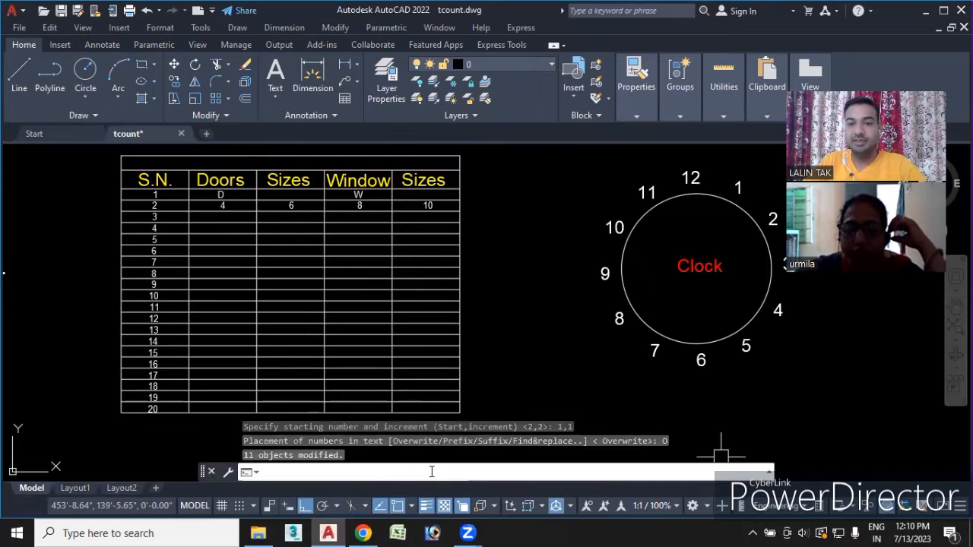
pyautogui.moveTo(812, 382); pyautogui.dragTo(656, 406, button='middle')
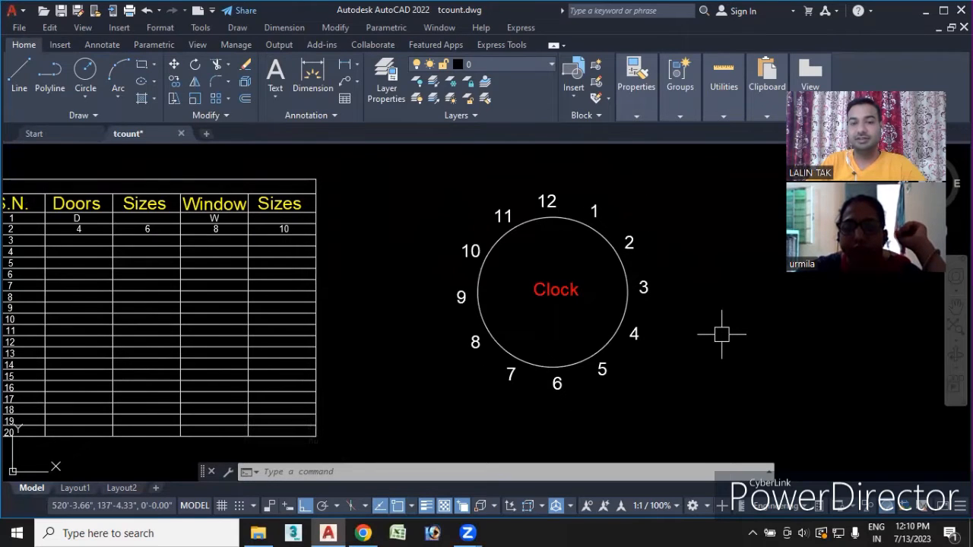
# - Examine the staircase around the lift in the floor plan and the number on each of its treads
pyautogui.moveTo(413, 297); pyautogui.dragTo(504, 279, button='middle')
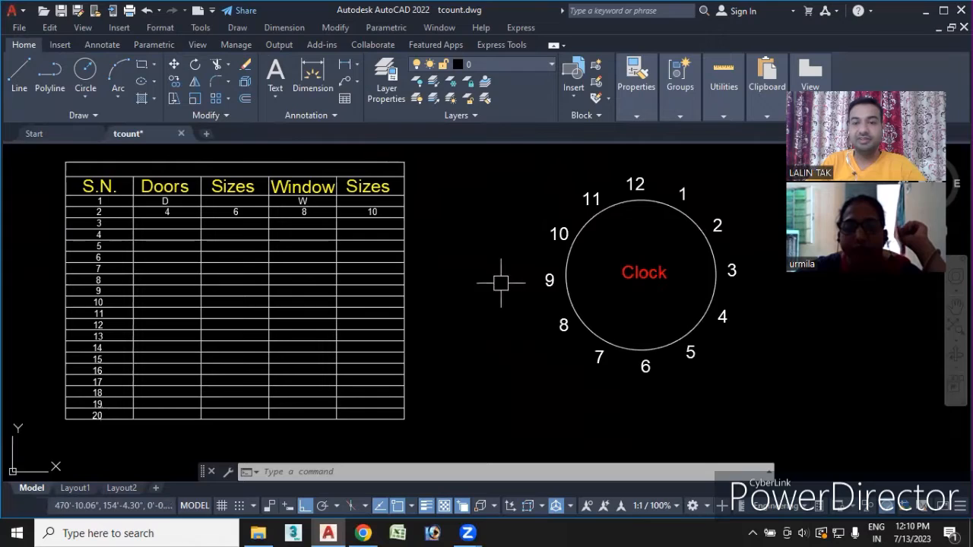
pyautogui.scroll(-2, 470, 286)
pyautogui.moveTo(323, 293)
pyautogui.mouseDown(button='middle')
pyautogui.moveTo(390, 283)
pyautogui.moveTo(551, 289)
pyautogui.mouseUp(button='middle')
pyautogui.moveTo(337, 276); pyautogui.dragTo(681, 222, button='middle')
pyautogui.moveTo(332, 315); pyautogui.dragTo(747, 314, button='middle')
pyautogui.moveTo(307, 301); pyautogui.dragTo(714, 364, button='middle')
pyautogui.moveTo(171, 318); pyautogui.dragTo(282, 322, button='middle')
pyautogui.scroll(5, 281, 257)
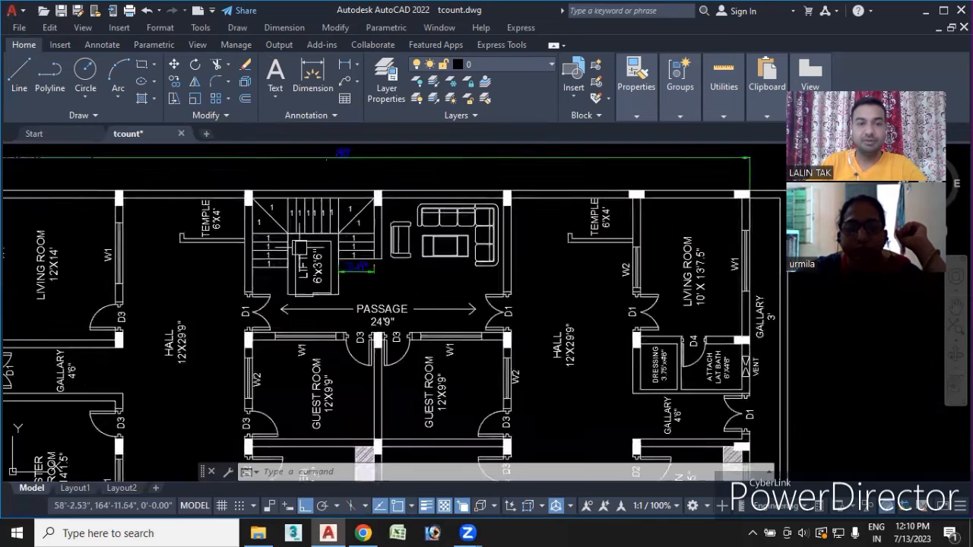
pyautogui.moveTo(282, 254)
pyautogui.mouseDown(button='middle')
pyautogui.moveTo(465, 276)
pyautogui.moveTo(526, 304)
pyautogui.mouseUp(button='middle')
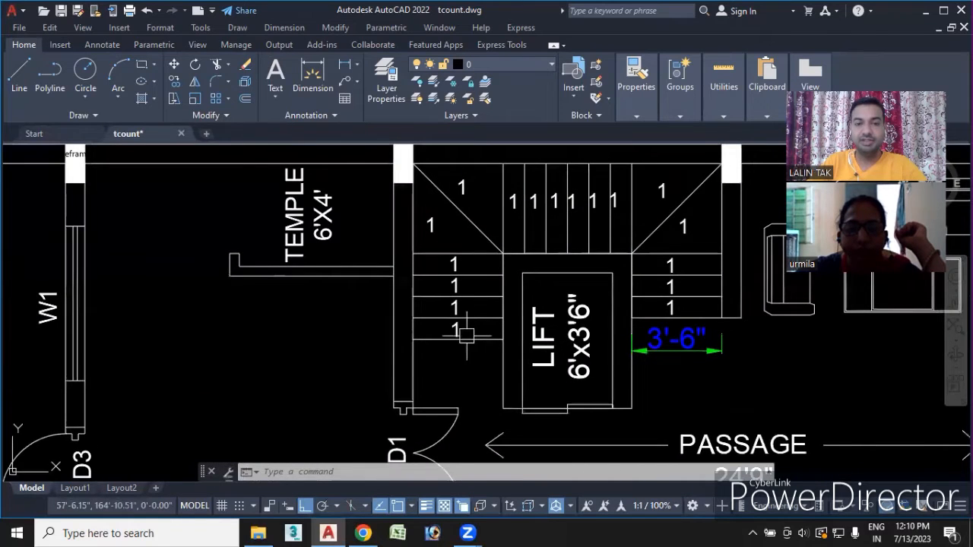
pyautogui.scroll(3, 434, 386)
pyautogui.moveTo(430, 392); pyautogui.dragTo(369, 401, button='middle')
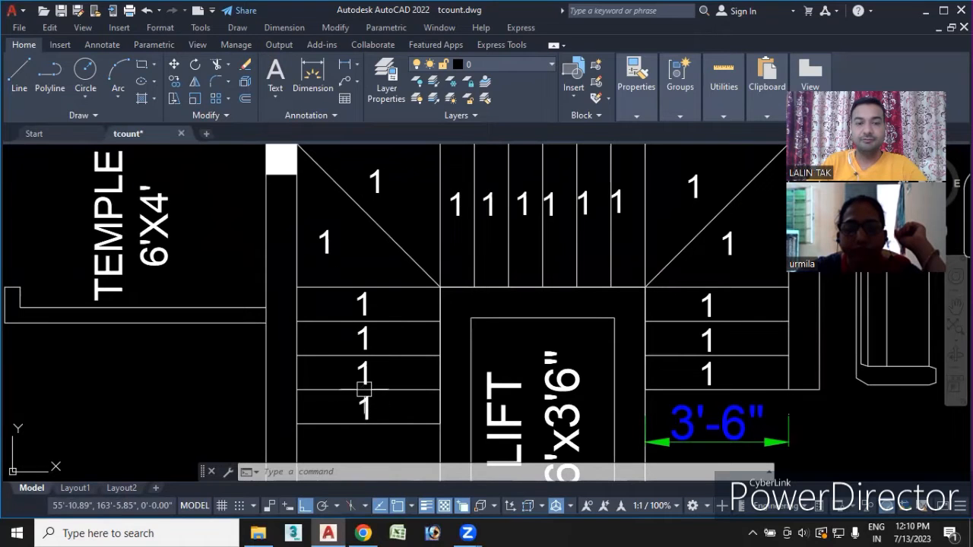
pyautogui.moveTo(374, 250); pyautogui.dragTo(278, 280, button='middle')
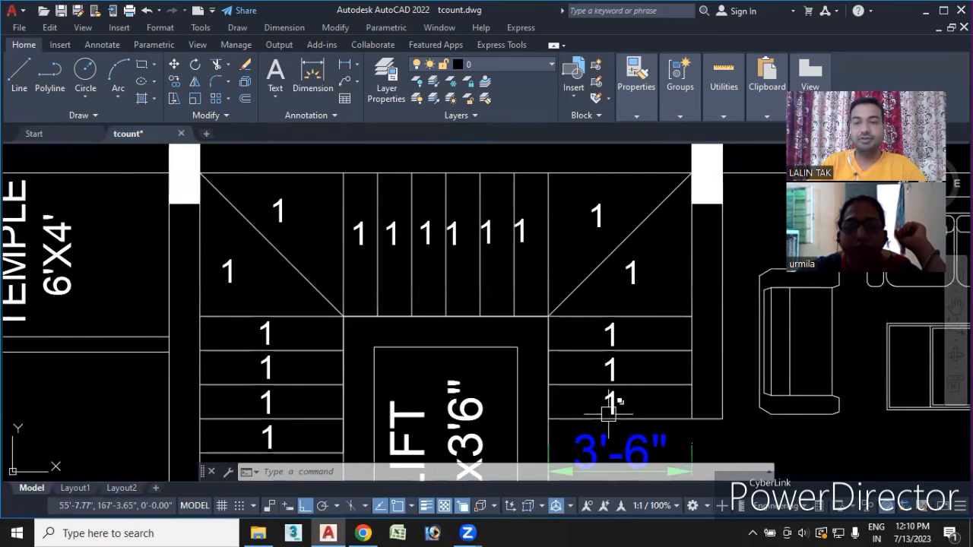
pyautogui.moveTo(482, 332)
pyautogui.mouseDown(button='middle')
pyautogui.moveTo(548, 311)
pyautogui.moveTo(600, 315)
pyautogui.mouseUp(button='middle')
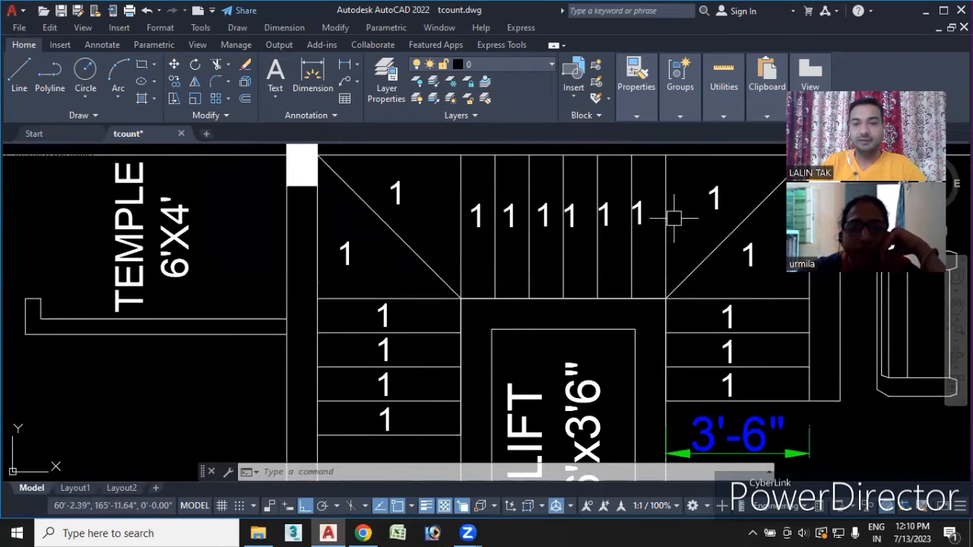
# - Start TCOUNT and select the four numbers of the stair flight beside the temple, from the lowest tread upward
pyautogui.moveTo(501, 357); pyautogui.dragTo(453, 313, button='middle')
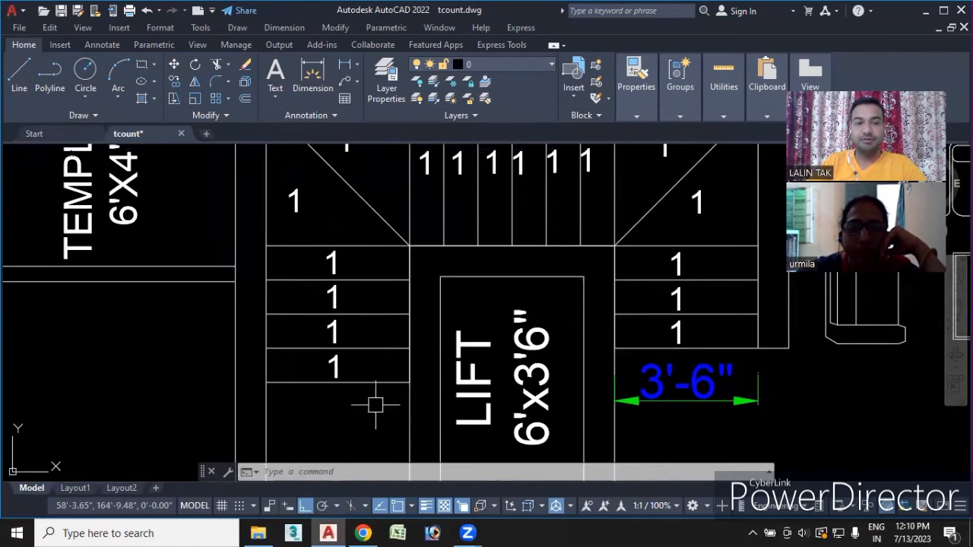
pyautogui.scroll(-2, 393, 337)
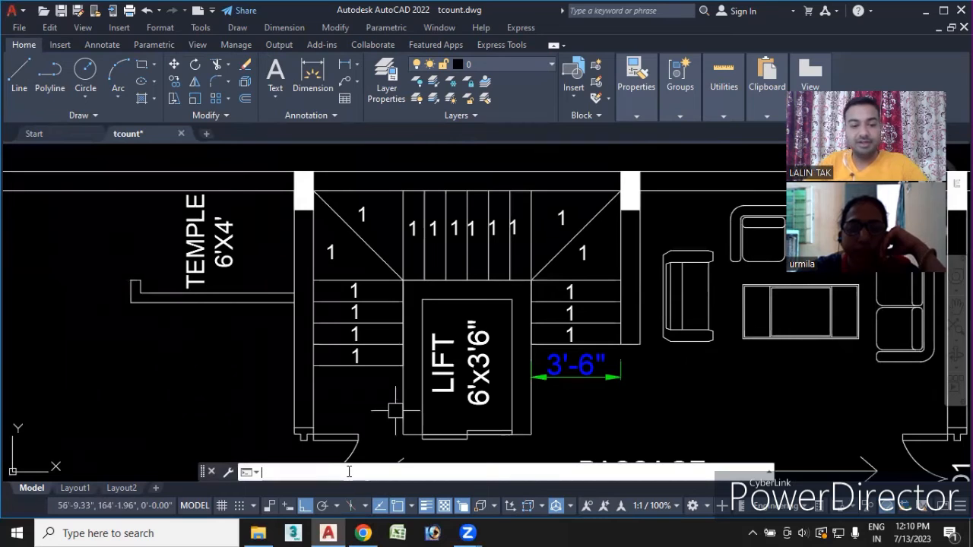
pyautogui.write('ount')
pyautogui.press('Return')
pyautogui.scroll(4, 344, 347)
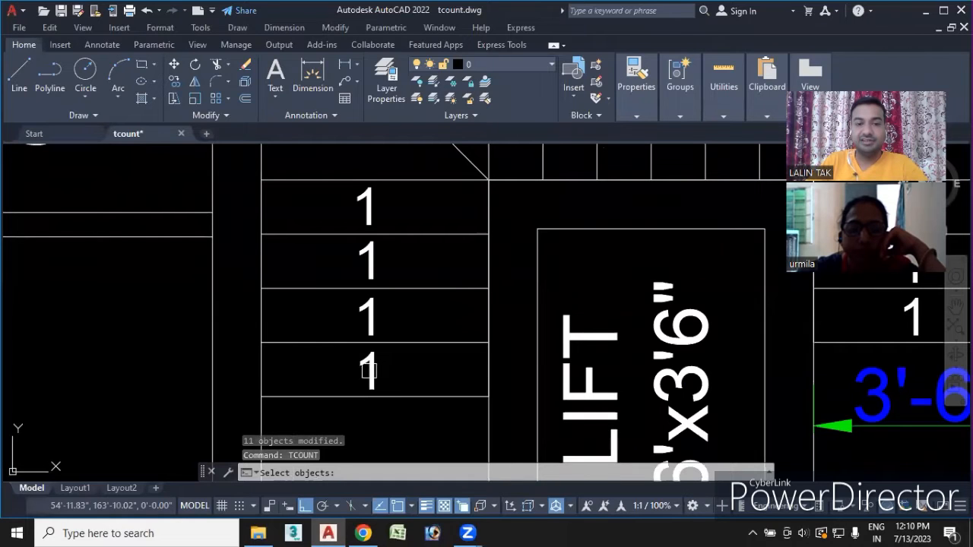
pyautogui.click(368, 371)
pyautogui.click(371, 316)
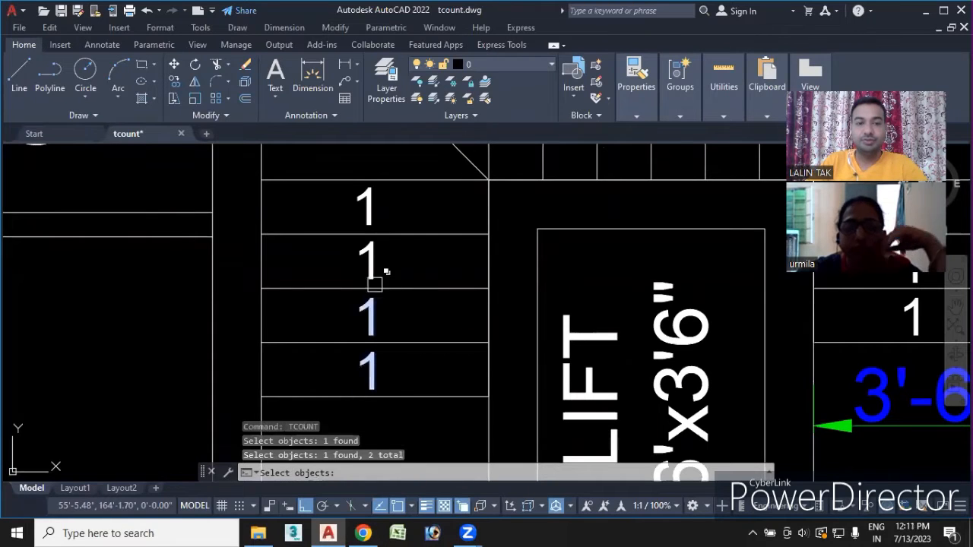
pyautogui.click(369, 262)
pyautogui.click(367, 208)
# - Add the two winder numbers at the first corner and the six treads above the lift, in walking order
pyautogui.moveTo(409, 208)
pyautogui.mouseDown(button='middle')
pyautogui.moveTo(395, 382)
pyautogui.moveTo(370, 434)
pyautogui.mouseUp(button='middle')
pyautogui.click(265, 334)
pyautogui.click(351, 228)
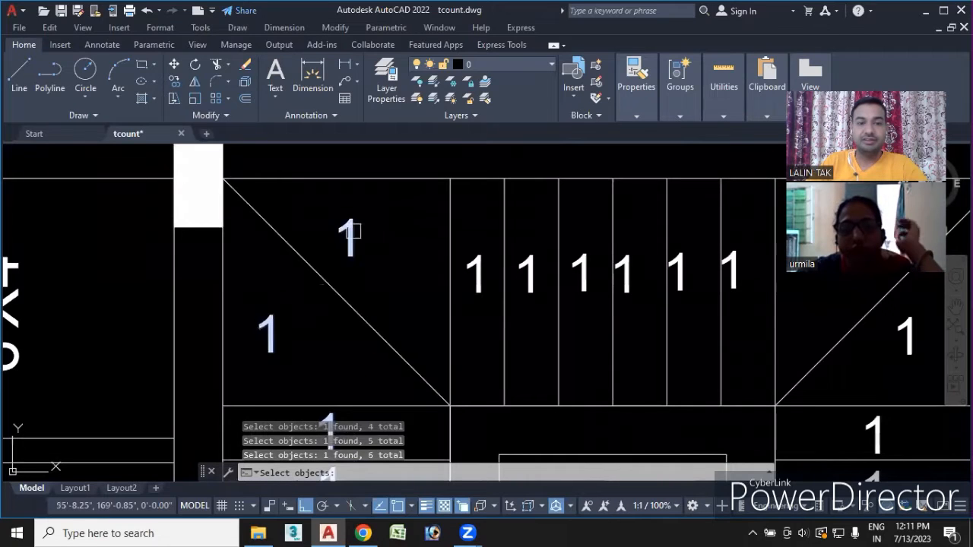
pyautogui.click(476, 270)
pyautogui.click(532, 271)
pyautogui.click(583, 270)
pyautogui.click(624, 271)
pyautogui.click(676, 271)
pyautogui.click(730, 275)
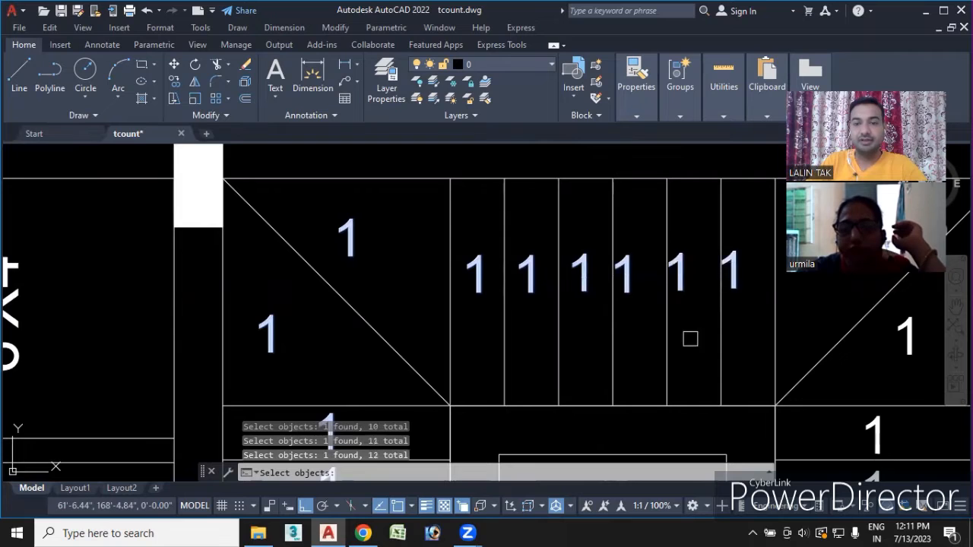
# - Add the two winder numbers at the second corner and the three treads of the last flight, going downward
pyautogui.moveTo(697, 330); pyautogui.dragTo(278, 320, button='middle')
pyautogui.click(441, 232)
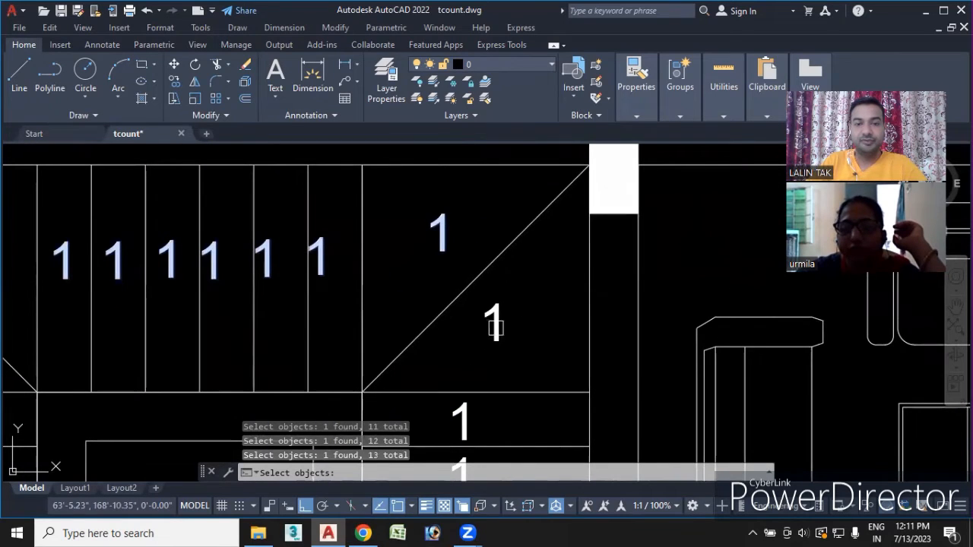
pyautogui.moveTo(554, 380); pyautogui.dragTo(552, 224, button='middle')
pyautogui.click(462, 265)
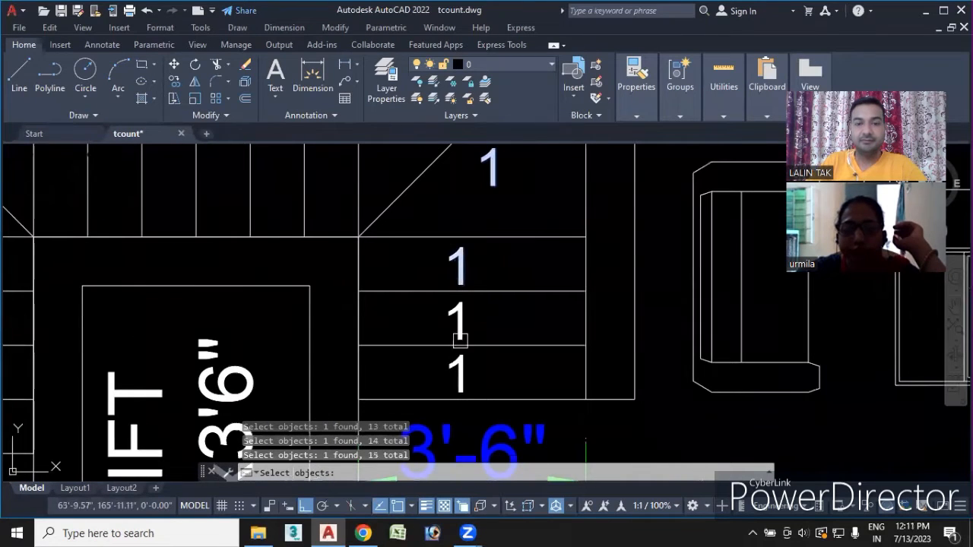
pyautogui.click(457, 323)
pyautogui.click(459, 376)
pyautogui.scroll(-2, 560, 304)
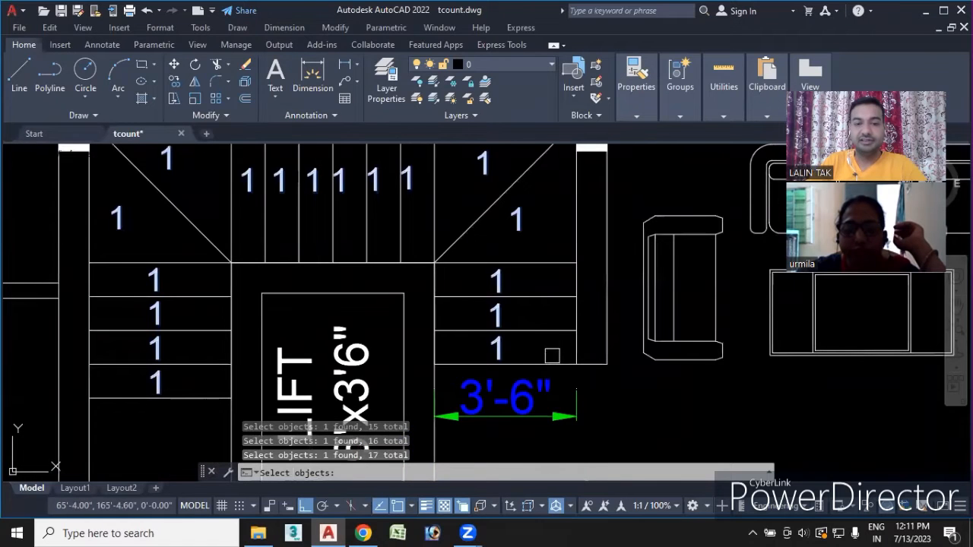
# - Number the selected tread texts by Select-order, starting at 1 with increment 1 and overwriting the existing text
pyautogui.press('Return')
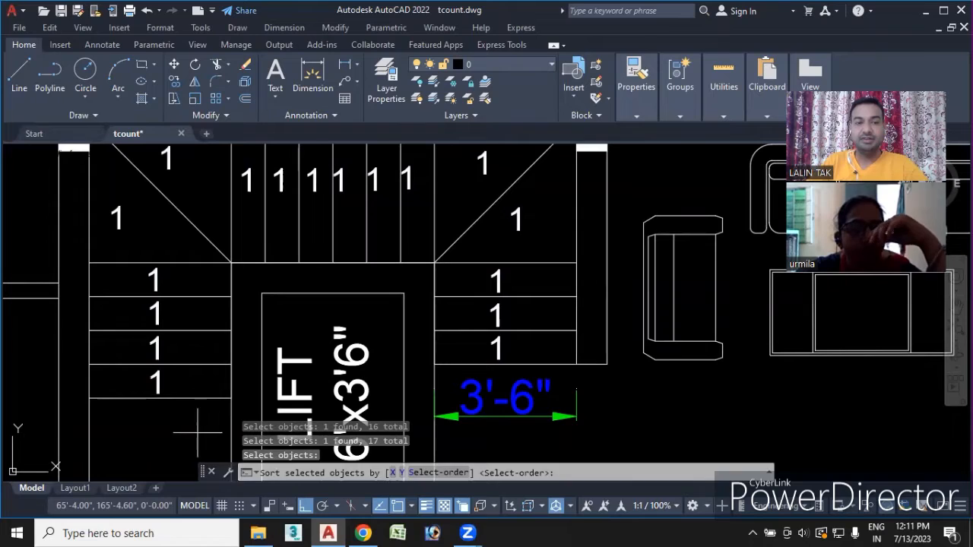
pyautogui.click(439, 472)
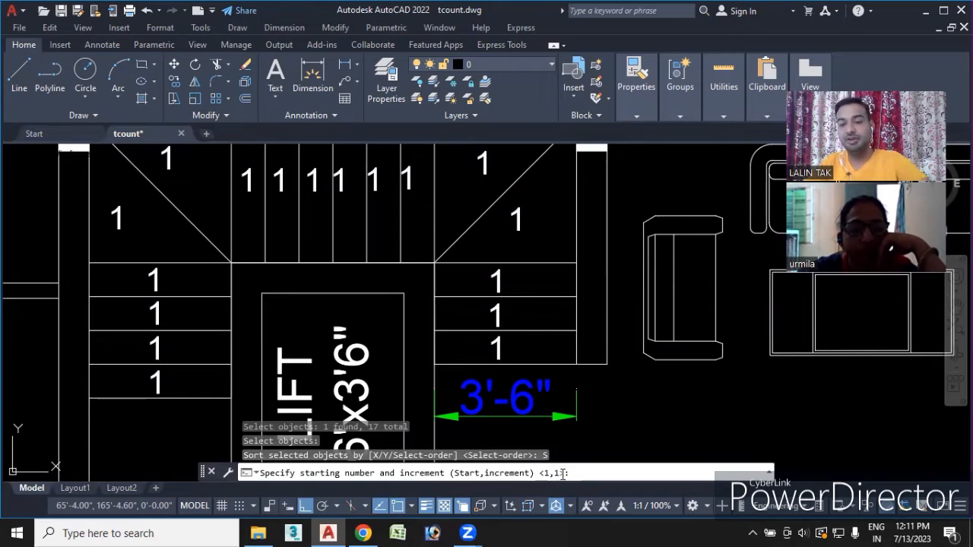
pyautogui.press('Return')
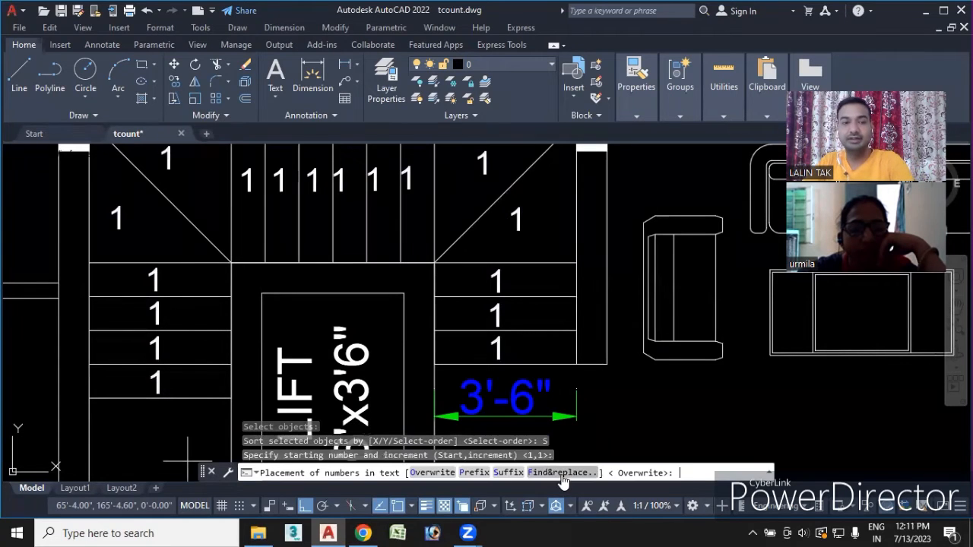
pyautogui.click(430, 472)
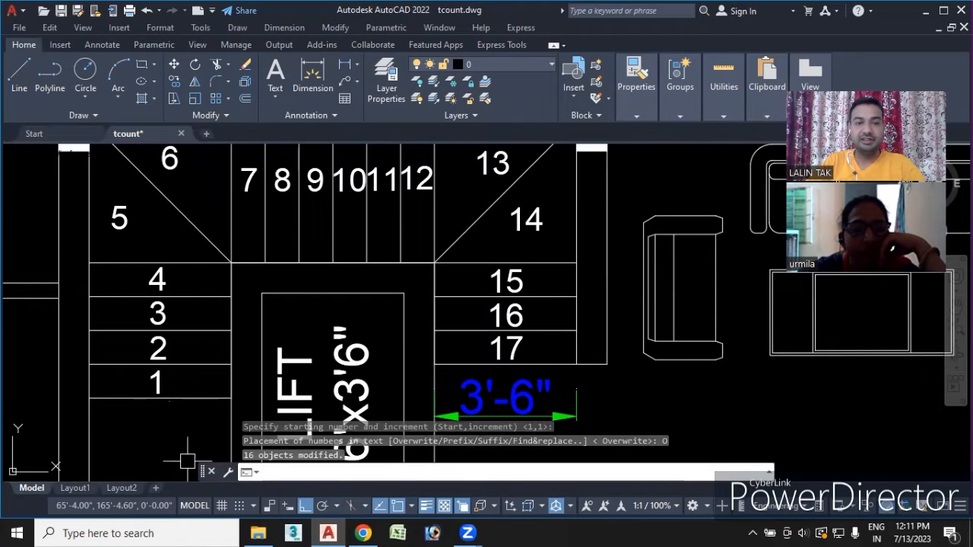
# - Check the tread numbering around the lift from the first to the last step
pyautogui.scroll(-2, 200, 335)
pyautogui.scroll(2, 168, 297)
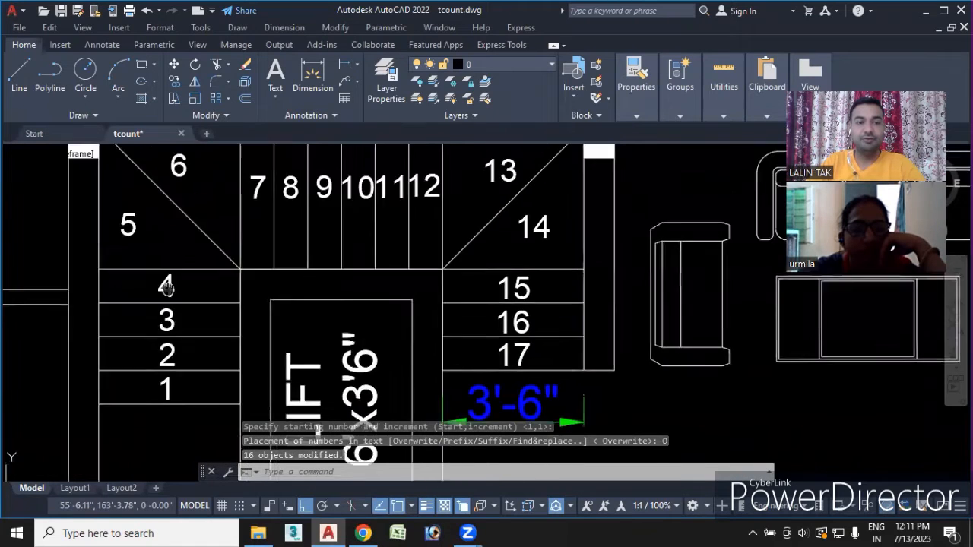
pyautogui.moveTo(167, 287); pyautogui.dragTo(149, 337, button='middle')
pyautogui.moveTo(550, 313); pyautogui.dragTo(583, 238, button='middle')
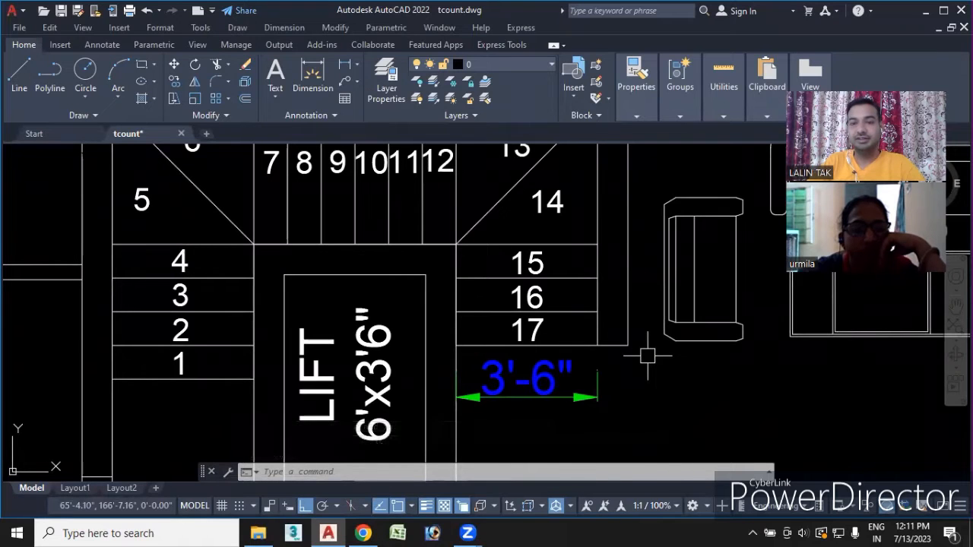
pyautogui.scroll(-2, 646, 357)
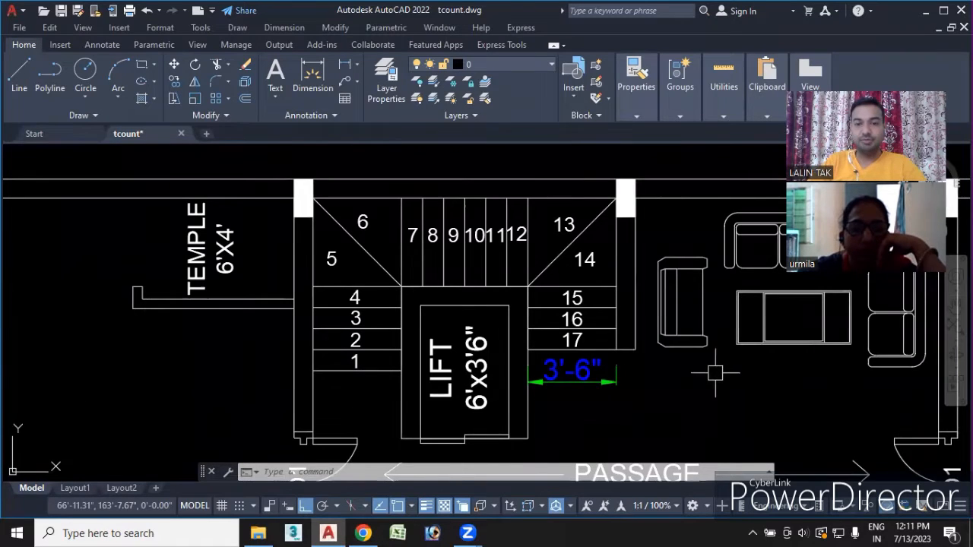
pyautogui.scroll(-5, 714, 373)
pyautogui.scroll(5, 387, 265)
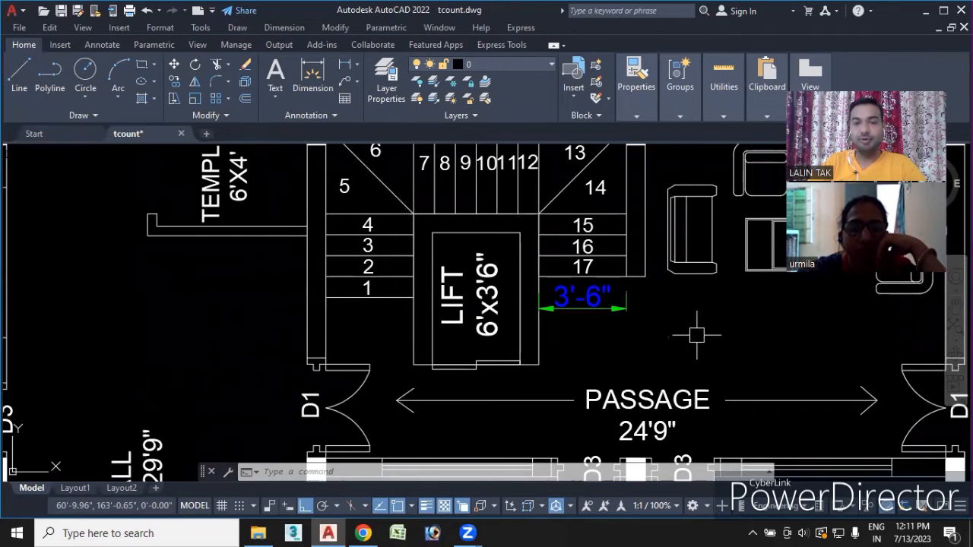
# - Examine the shop numbering on the proposed ground floor plan, starting from SHOP 1
pyautogui.moveTo(721, 335); pyautogui.dragTo(363, 333, button='middle')
pyautogui.scroll(-2, 406, 280)
pyautogui.moveTo(386, 299); pyautogui.dragTo(263, 256, button='middle')
pyautogui.scroll(-1, 263, 257)
pyautogui.scroll(-1, 369, 268)
pyautogui.moveTo(615, 378); pyautogui.dragTo(422, 309, button='middle')
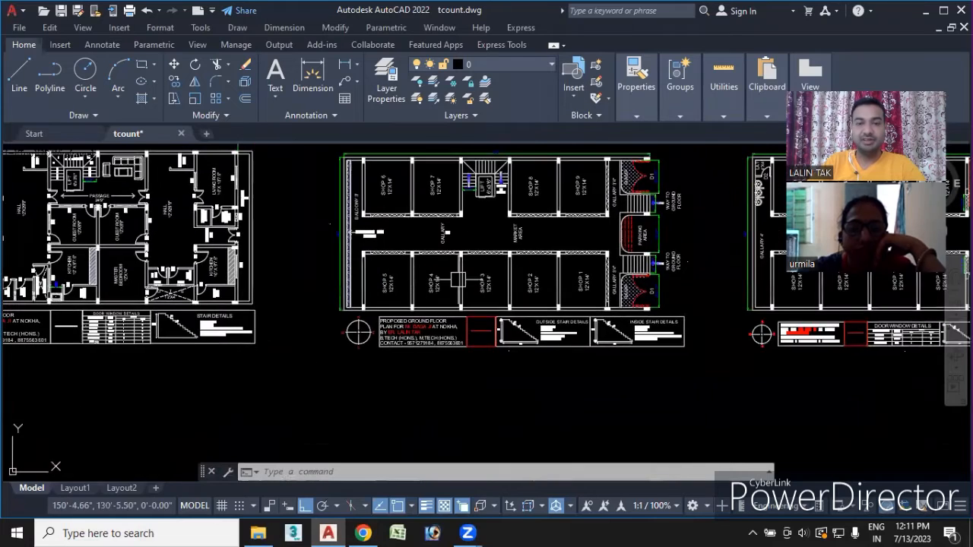
pyautogui.scroll(1, 456, 279)
pyautogui.moveTo(482, 280); pyautogui.dragTo(386, 322, button='middle')
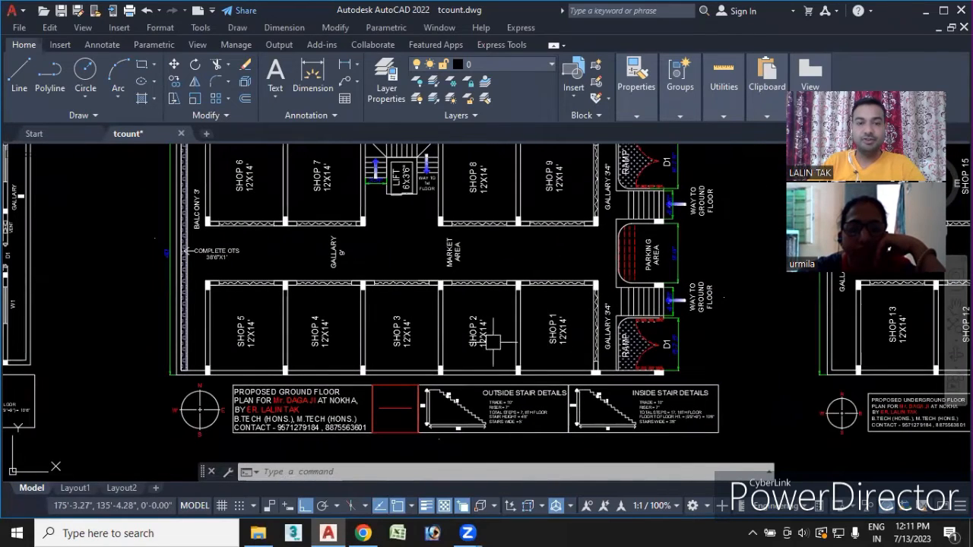
pyautogui.moveTo(493, 253); pyautogui.dragTo(447, 292, button='middle')
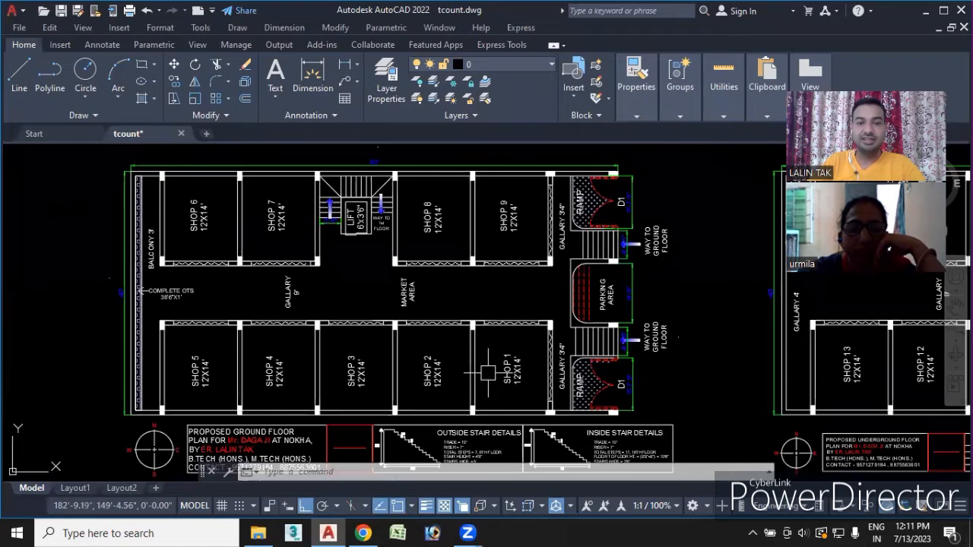
pyautogui.scroll(4, 494, 339)
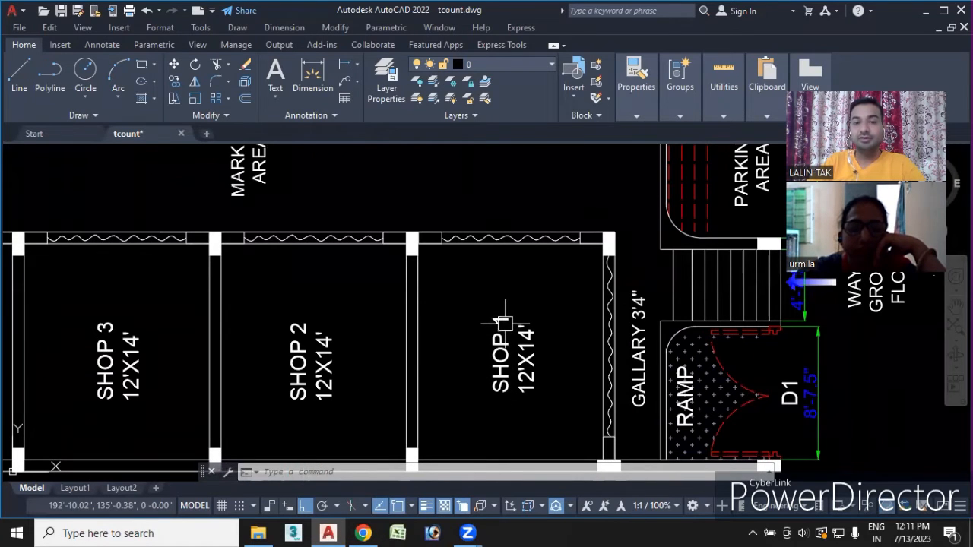
pyautogui.scroll(-2, 498, 328)
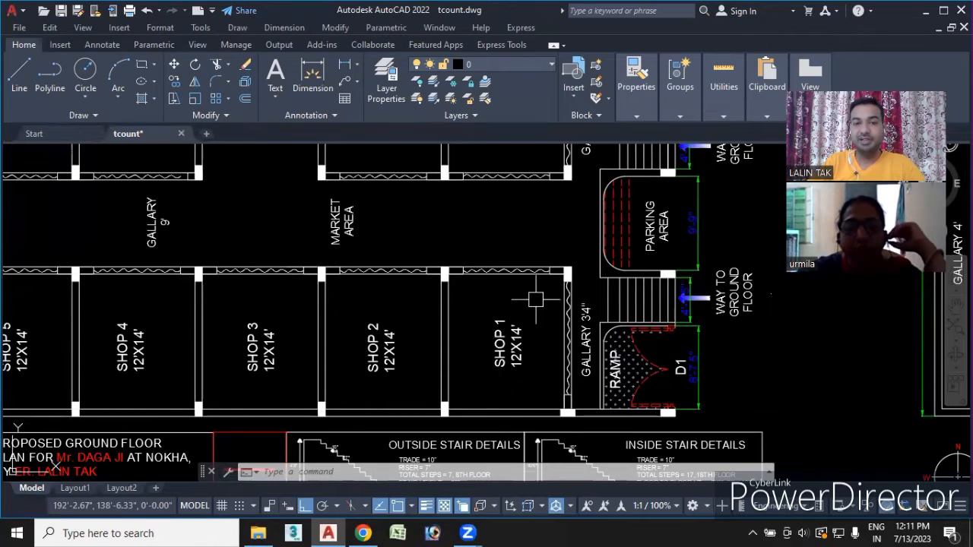
pyautogui.scroll(-3, 512, 297)
# - Examine the shop numbering on the proposed underground floor plan
pyautogui.moveTo(512, 298); pyautogui.dragTo(133, 353, button='middle')
pyautogui.moveTo(509, 342); pyautogui.dragTo(369, 321, button='middle')
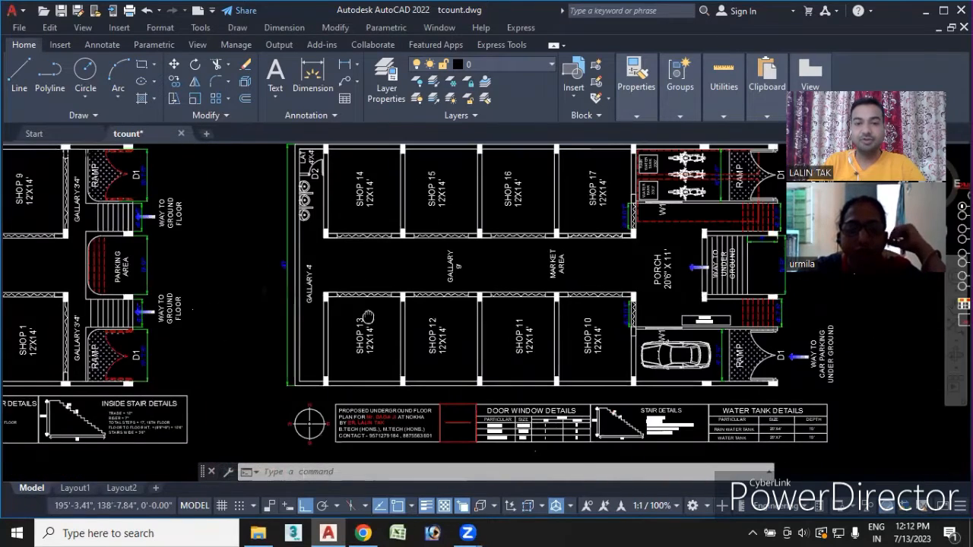
pyautogui.scroll(2, 524, 357)
pyautogui.scroll(-4, 521, 277)
pyautogui.moveTo(540, 219); pyautogui.dragTo(490, 243, button='middle')
pyautogui.scroll(2, 514, 228)
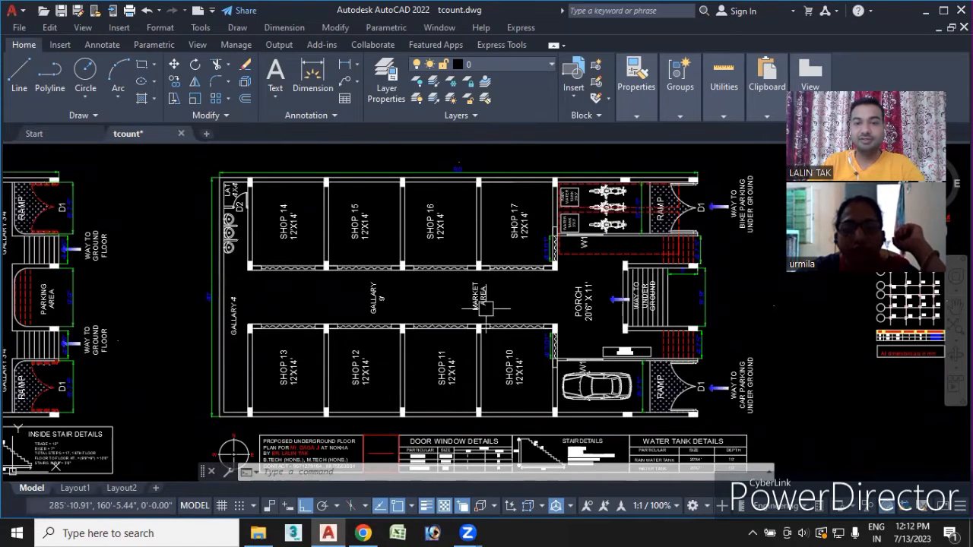
pyautogui.scroll(-2, 491, 289)
pyautogui.moveTo(517, 292); pyautogui.dragTo(218, 295, button='middle')
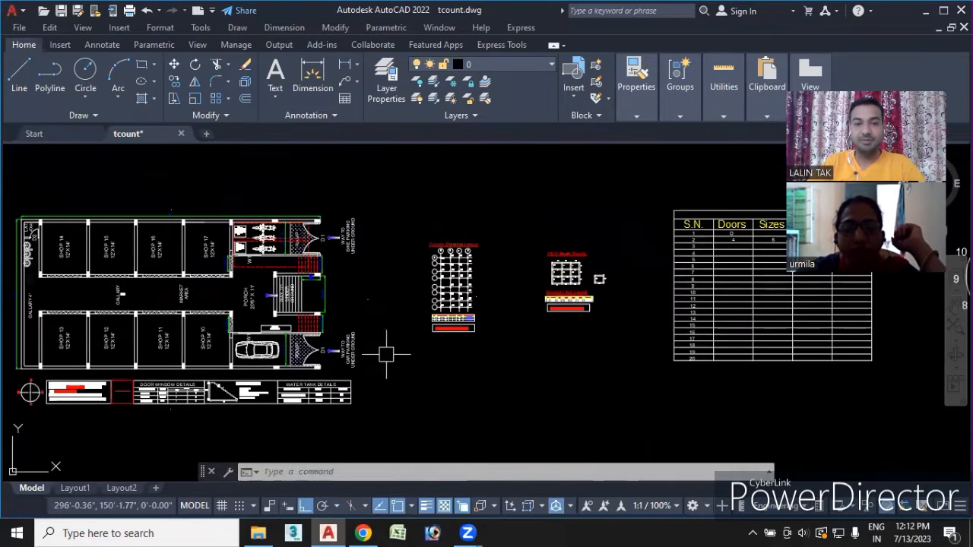
# - Examine the Column Detailing Layout's lettered columns and its row grid bubbles
pyautogui.scroll(6, 456, 297)
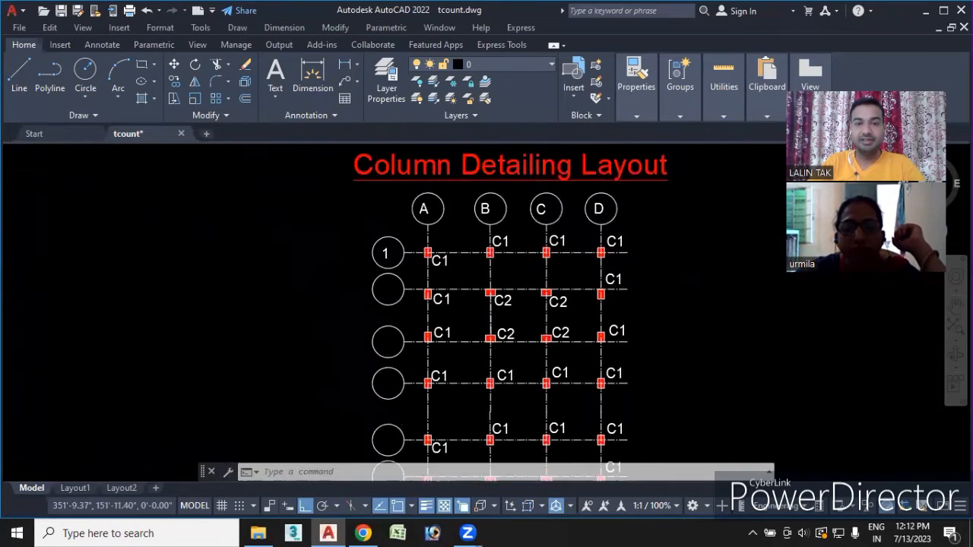
pyautogui.moveTo(470, 303); pyautogui.dragTo(479, 245, button='middle')
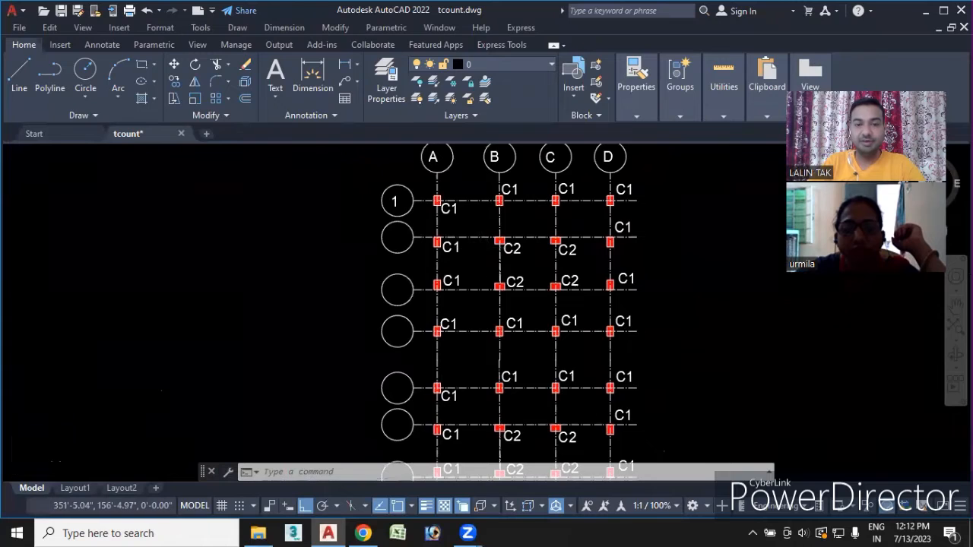
pyautogui.scroll(-2, 480, 245)
pyautogui.moveTo(480, 305); pyautogui.dragTo(483, 286, button='middle')
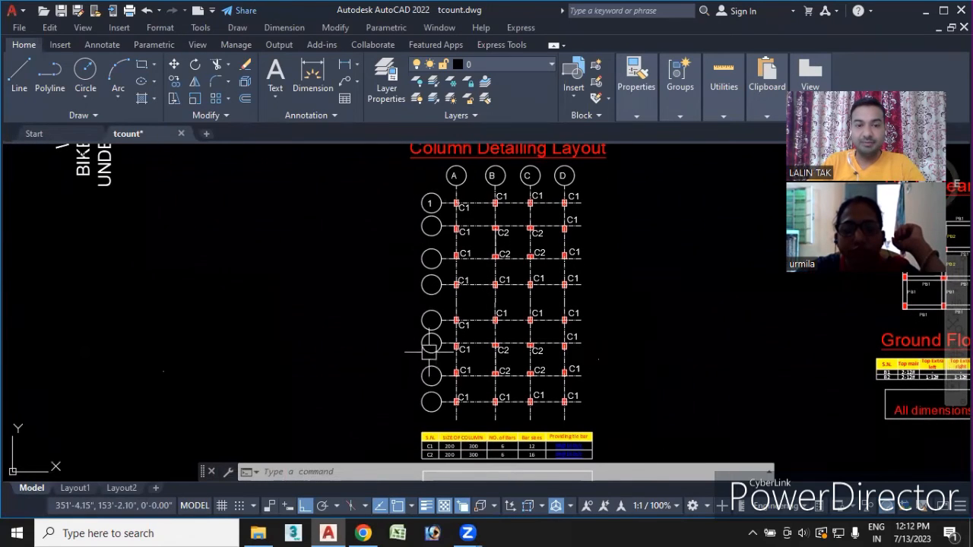
pyautogui.scroll(1, 445, 207)
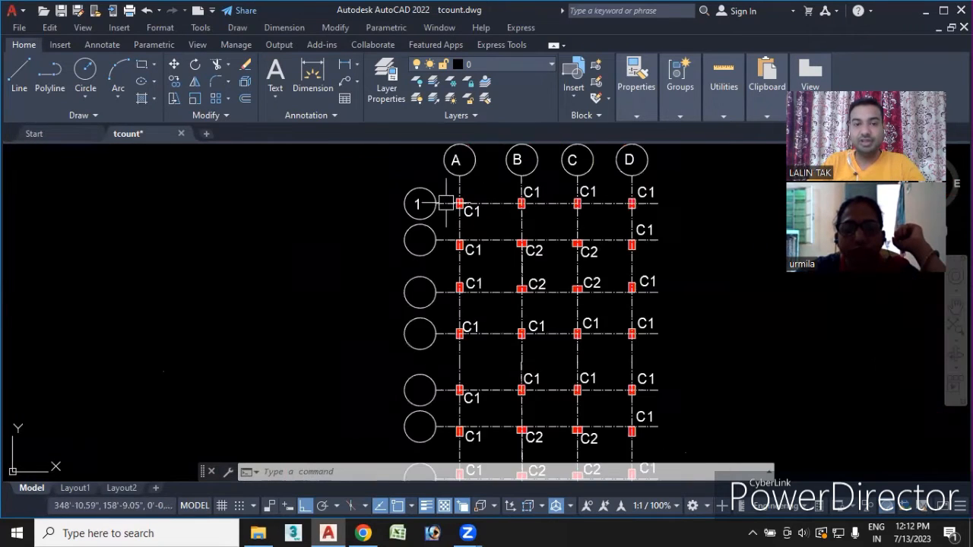
pyautogui.scroll(1, 415, 238)
pyautogui.moveTo(409, 254); pyautogui.dragTo(379, 330, button='middle')
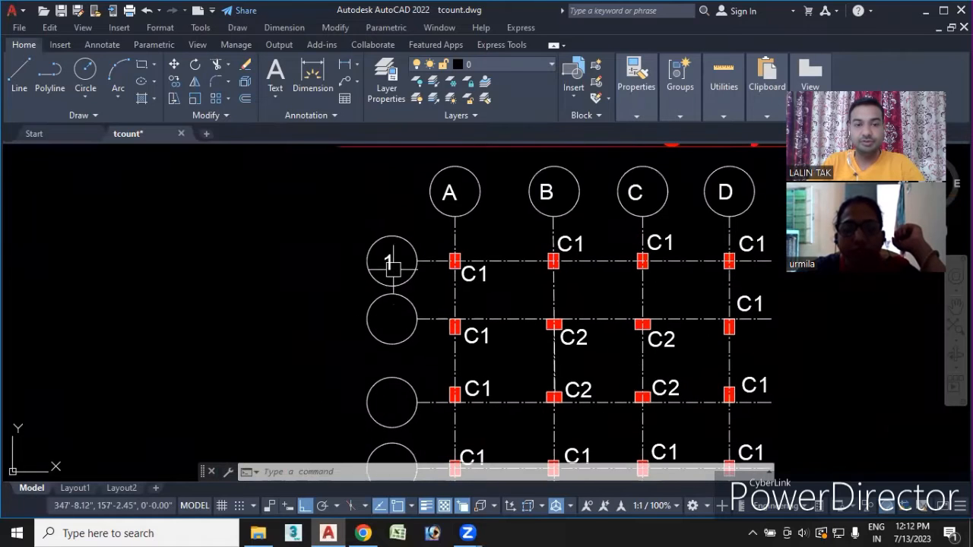
# - Copy the number 1 from the first row bubble into the second, third and fourth row bubbles, with Ortho off
pyautogui.write('co')
pyautogui.press('Return')
pyautogui.click(388, 263)
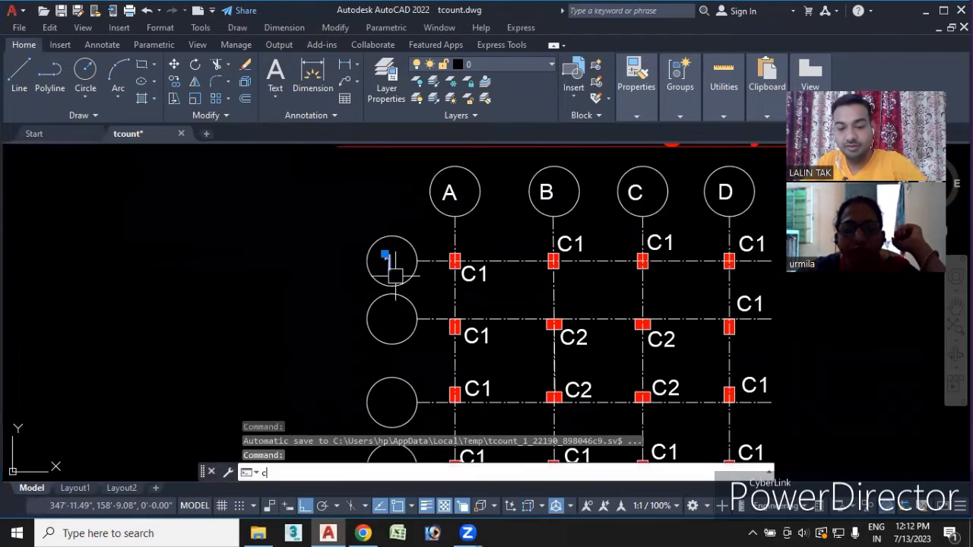
pyautogui.press('Return')
pyautogui.click(387, 263)
pyautogui.scroll(2, 403, 342)
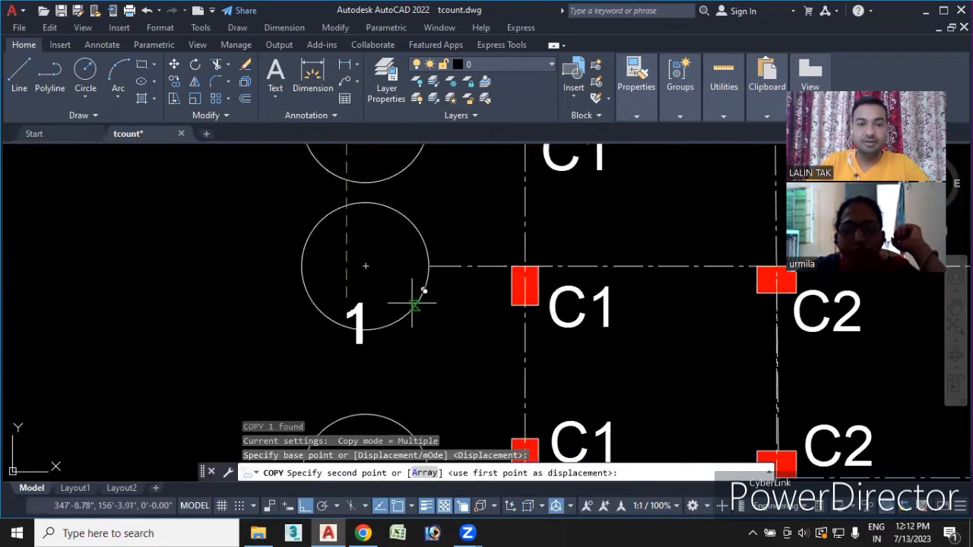
pyautogui.click(305, 505)
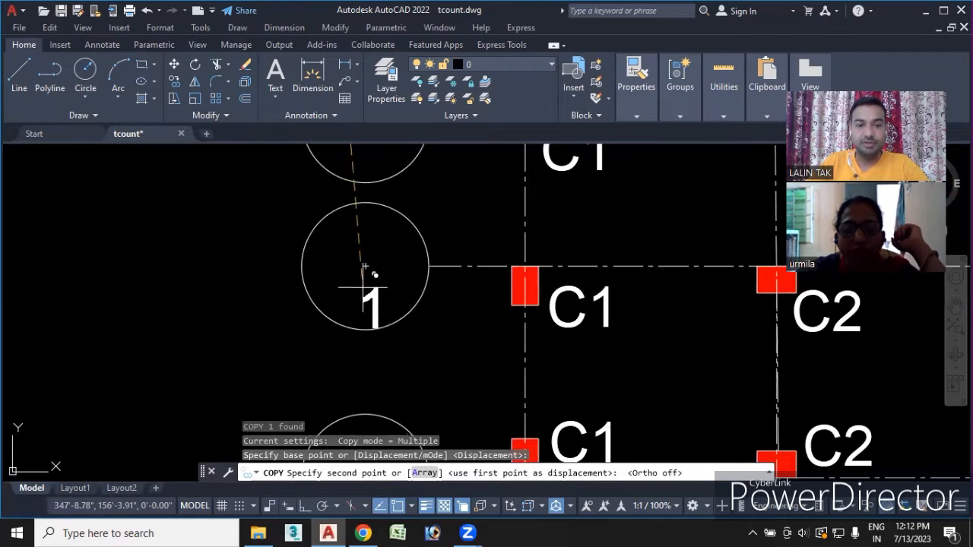
pyautogui.click(354, 253)
pyautogui.moveTo(375, 373); pyautogui.dragTo(434, 145, button='middle')
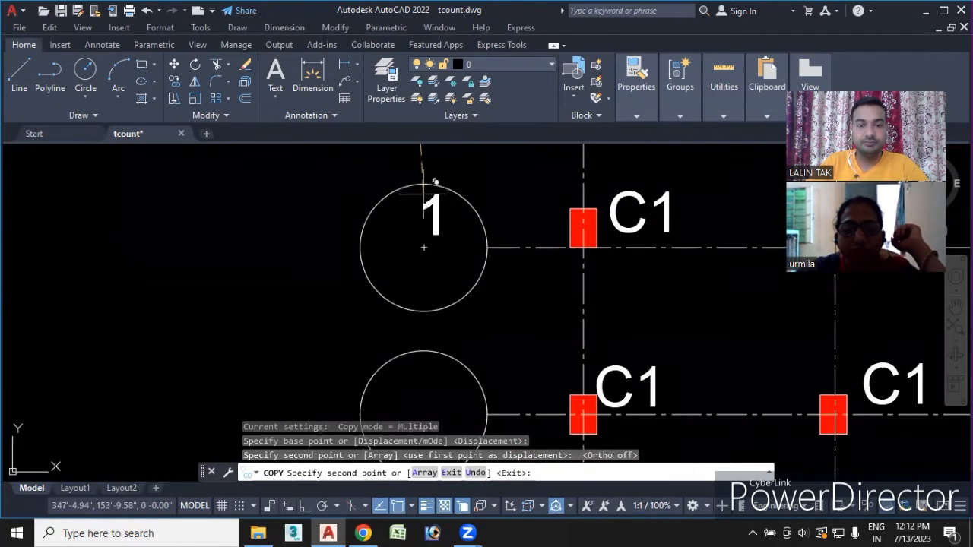
pyautogui.click(407, 230)
pyautogui.moveTo(424, 352); pyautogui.dragTo(428, 145, button='middle')
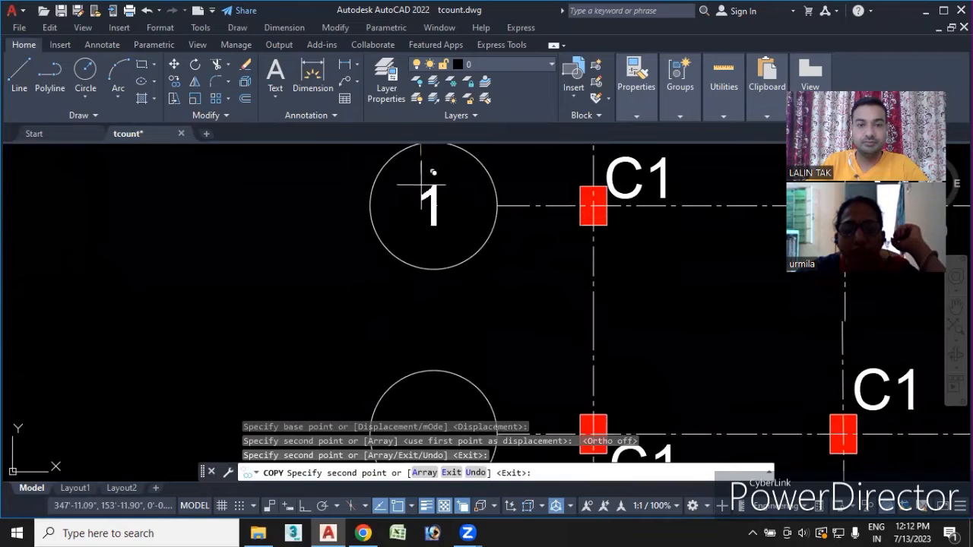
pyautogui.click(420, 185)
pyautogui.moveTo(424, 352); pyautogui.dragTo(458, 160, button='middle')
# - Place further copies of the 1 in the fifth to eighth row bubbles and end the copying
pyautogui.click(461, 156)
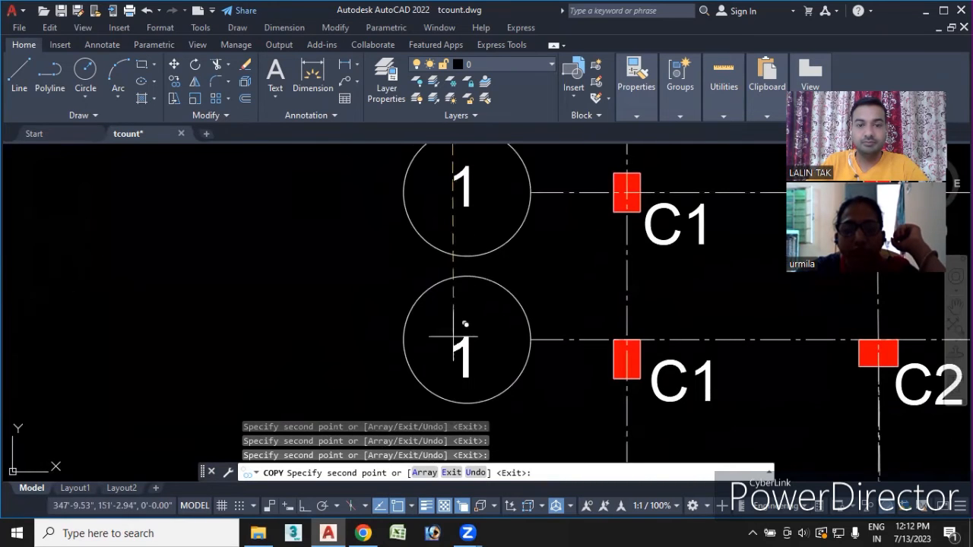
pyautogui.click(461, 311)
pyautogui.scroll(-4, 493, 318)
pyautogui.moveTo(504, 362); pyautogui.dragTo(466, 271, button='middle')
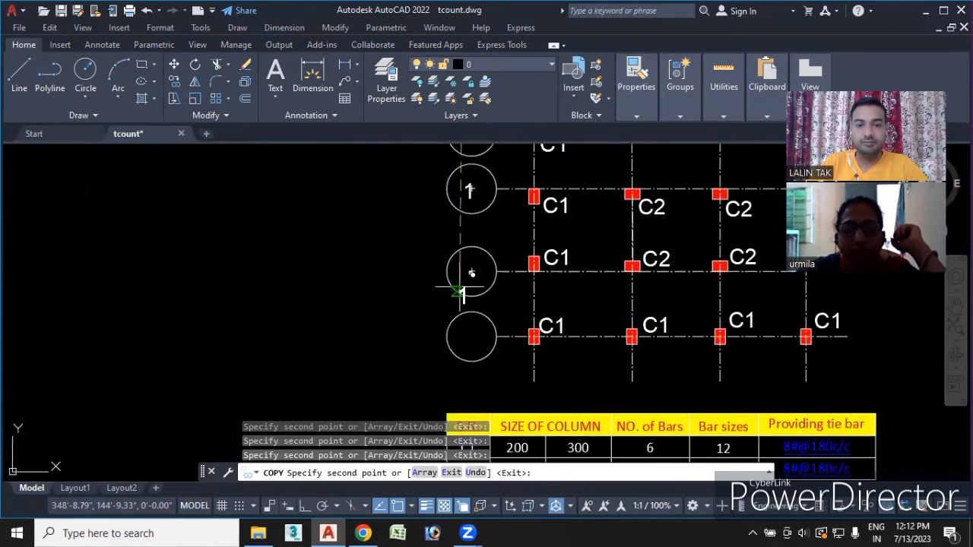
pyautogui.scroll(4, 469, 270)
pyautogui.click(476, 278)
pyautogui.moveTo(468, 426); pyautogui.dragTo(480, 312, button='middle')
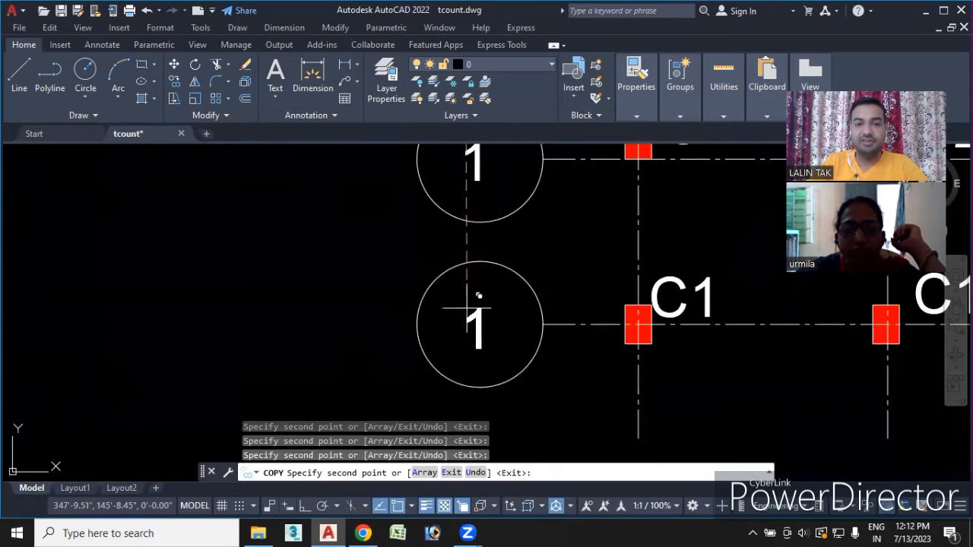
pyautogui.click(467, 306)
pyautogui.scroll(-4, 549, 272)
pyautogui.scroll(-3, 542, 293)
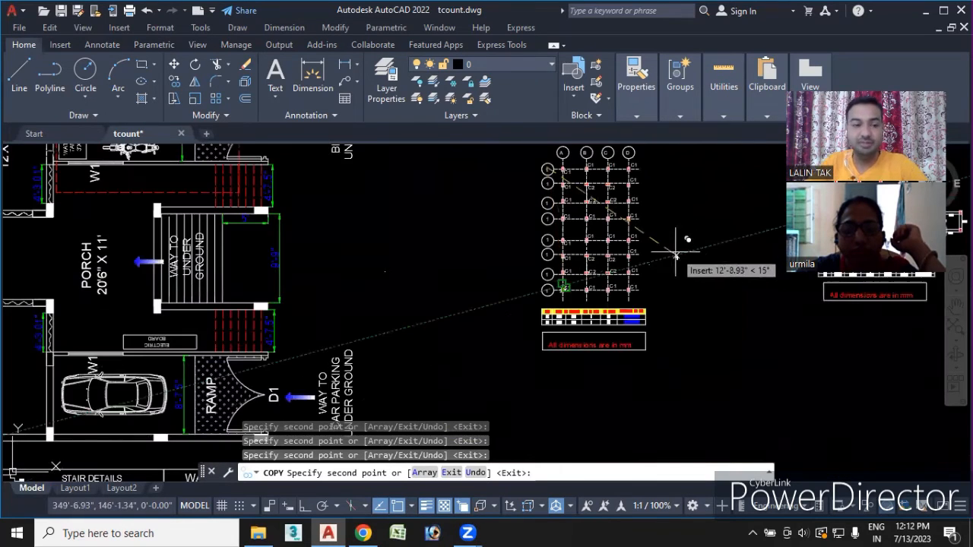
pyautogui.press('Escape')
# - Renumber the eight row bubble texts with TCOUNT, sorted by Y, with start and increment 1,1 and Overwrite placement
pyautogui.moveTo(511, 216); pyautogui.dragTo(476, 243, button='middle')
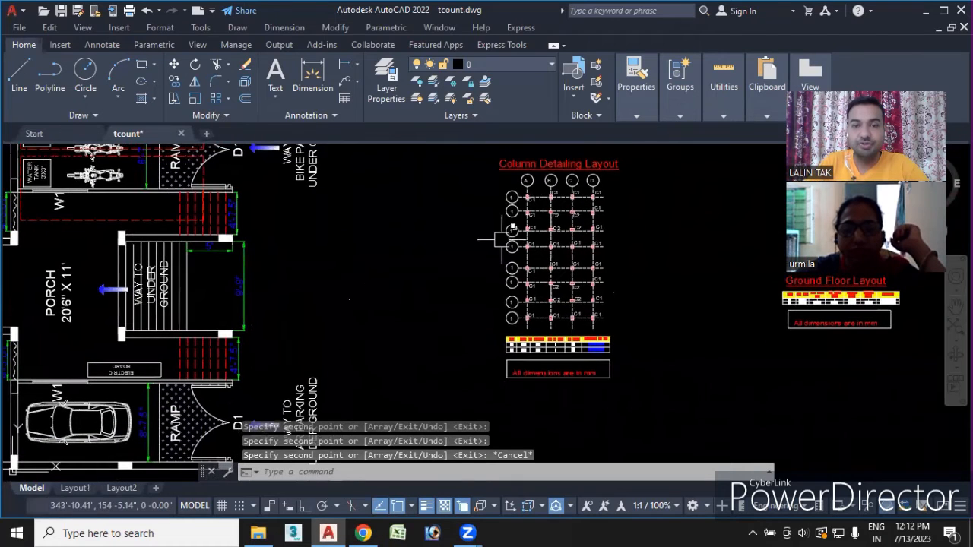
pyautogui.scroll(4, 440, 222)
pyautogui.scroll(-2, 410, 397)
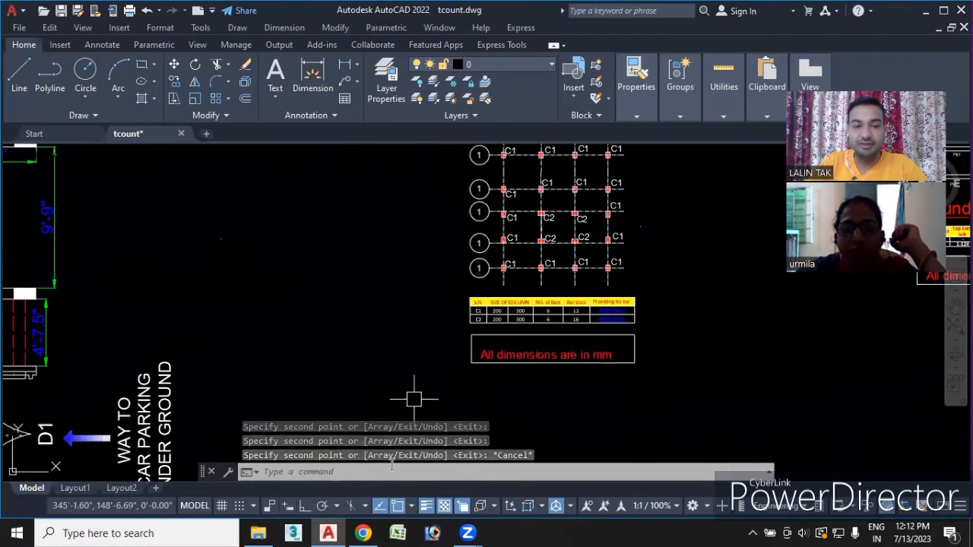
pyautogui.write('tc')
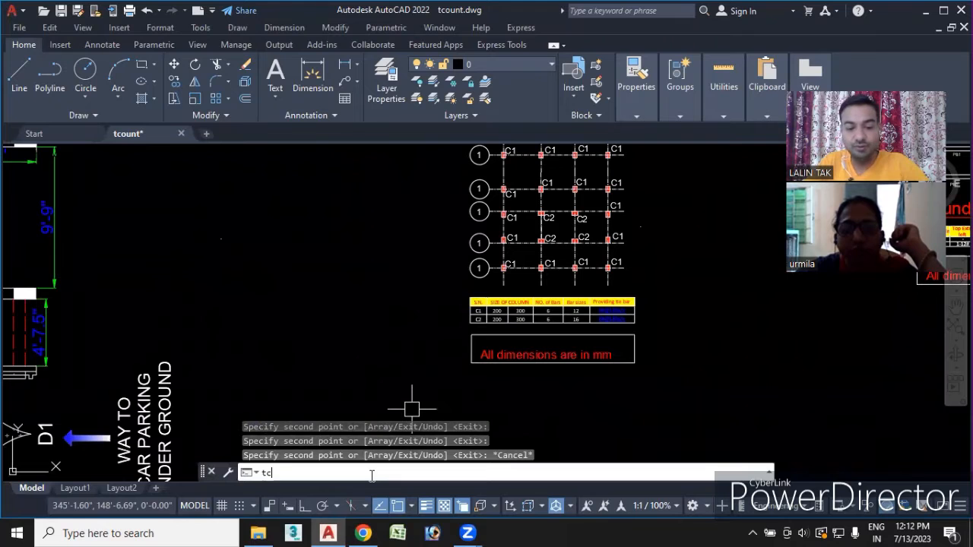
pyautogui.write('ount')
pyautogui.press('Return')
pyautogui.scroll(-5, 387, 274)
pyautogui.scroll(5, 418, 327)
pyautogui.click(434, 164)
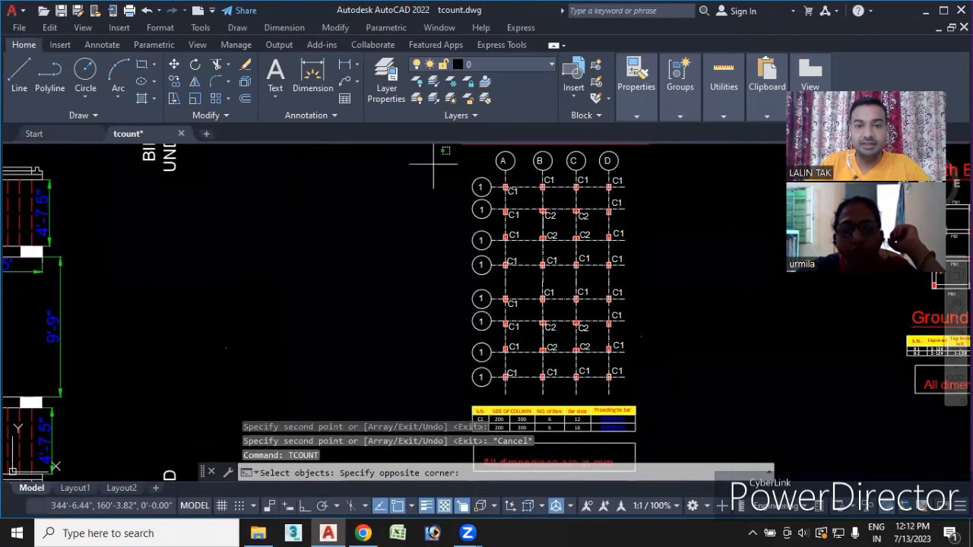
pyautogui.click(522, 408)
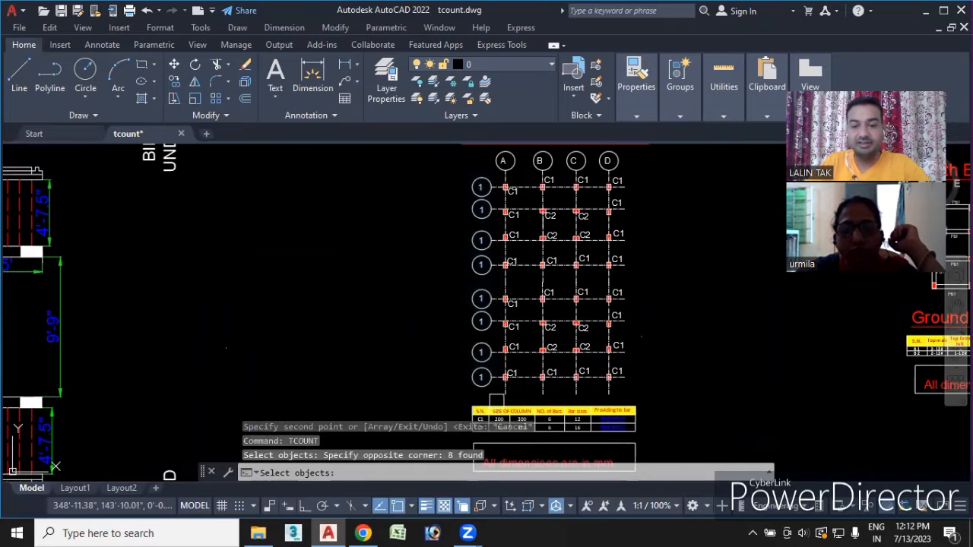
pyautogui.press('Return')
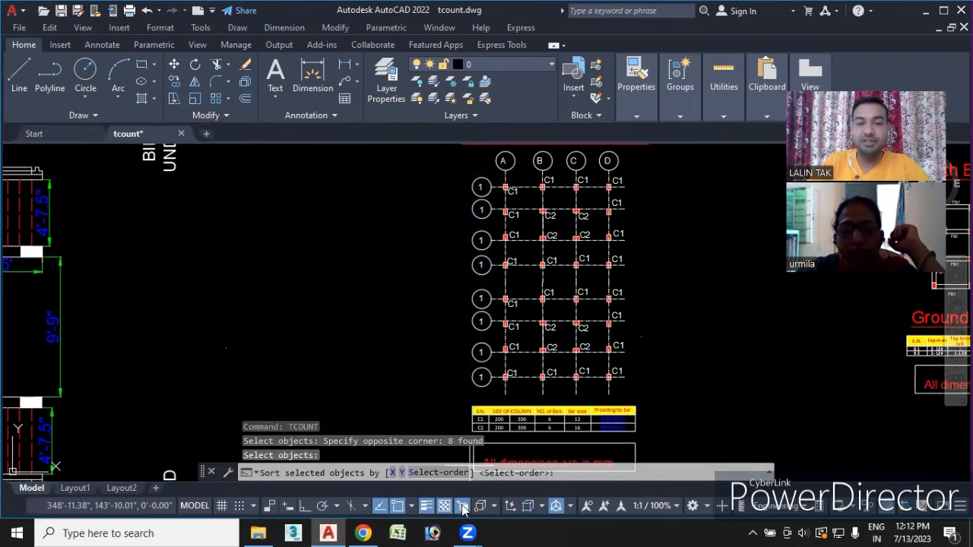
pyautogui.click(402, 472)
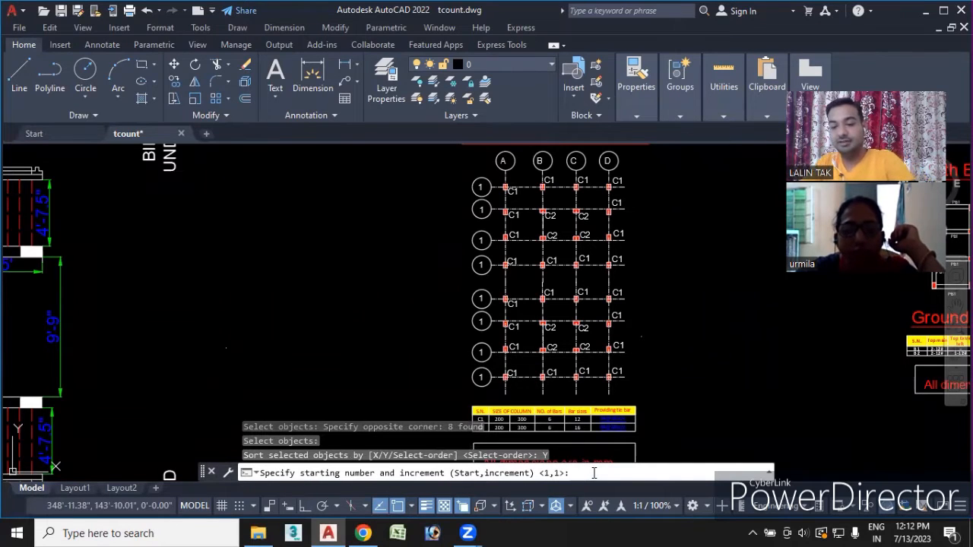
pyautogui.press('Return')
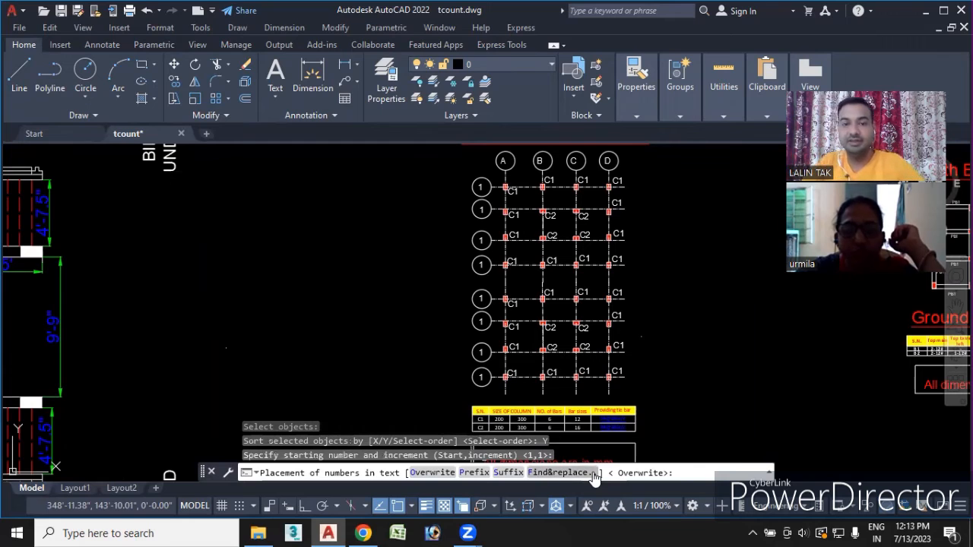
pyautogui.click(425, 472)
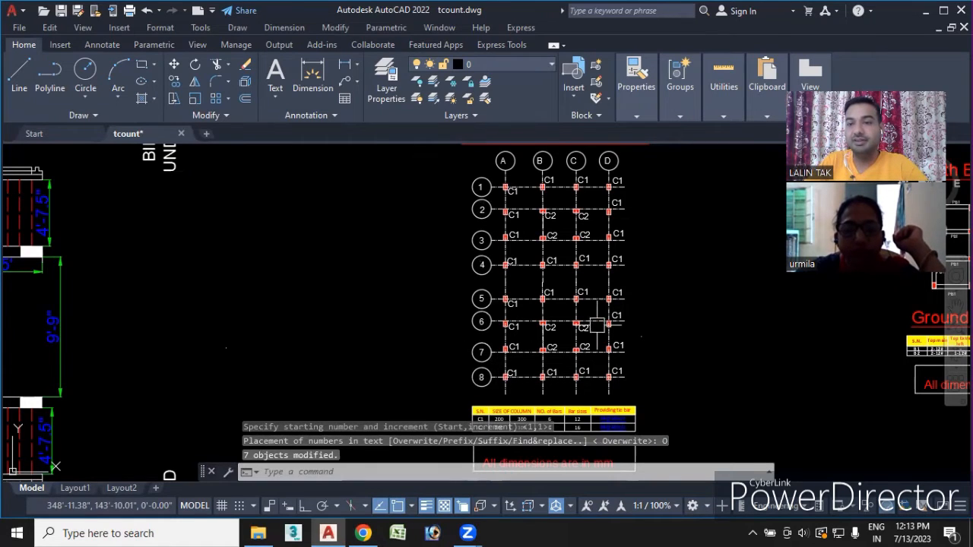
# - Delete the values 4, 6, 8 and 10 from row 2 of the door and window schedule
pyautogui.scroll(-4, 591, 319)
pyautogui.moveTo(249, 321); pyautogui.dragTo(721, 305, button='middle')
pyautogui.moveTo(174, 293); pyautogui.dragTo(461, 291, button='middle')
pyautogui.moveTo(562, 300)
pyautogui.mouseDown(button='middle')
pyautogui.moveTo(115, 302)
pyautogui.moveTo(174, 294)
pyautogui.moveTo(138, 295)
pyautogui.mouseUp(button='middle')
pyautogui.moveTo(678, 369); pyautogui.dragTo(369, 367, button='middle')
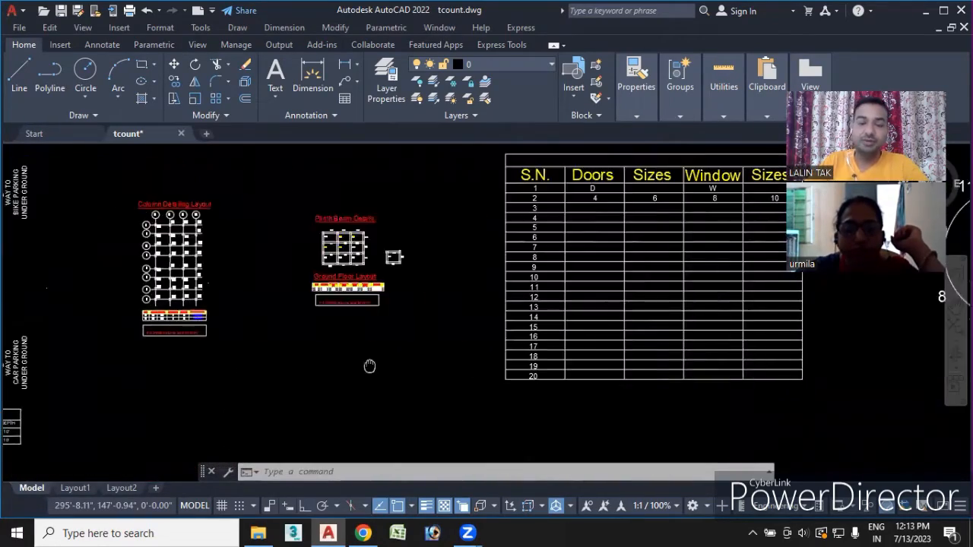
pyautogui.moveTo(651, 326); pyautogui.dragTo(499, 350, button='middle')
pyautogui.scroll(4, 482, 210)
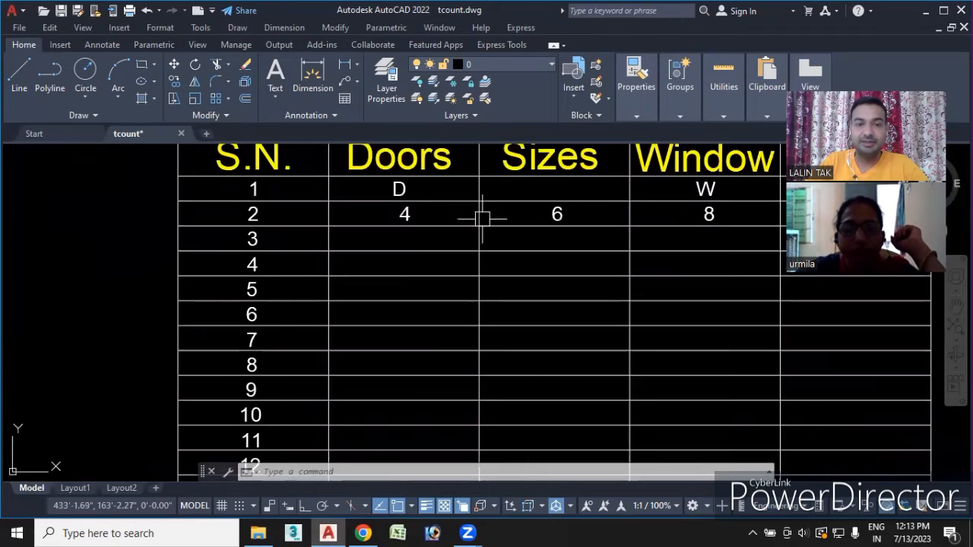
pyautogui.scroll(-3, 481, 218)
pyautogui.moveTo(445, 231)
pyautogui.mouseDown(button='middle')
pyautogui.moveTo(362, 279)
pyautogui.moveTo(262, 297)
pyautogui.mouseUp(button='middle')
pyautogui.scroll(3, 330, 282)
pyautogui.click(214, 270)
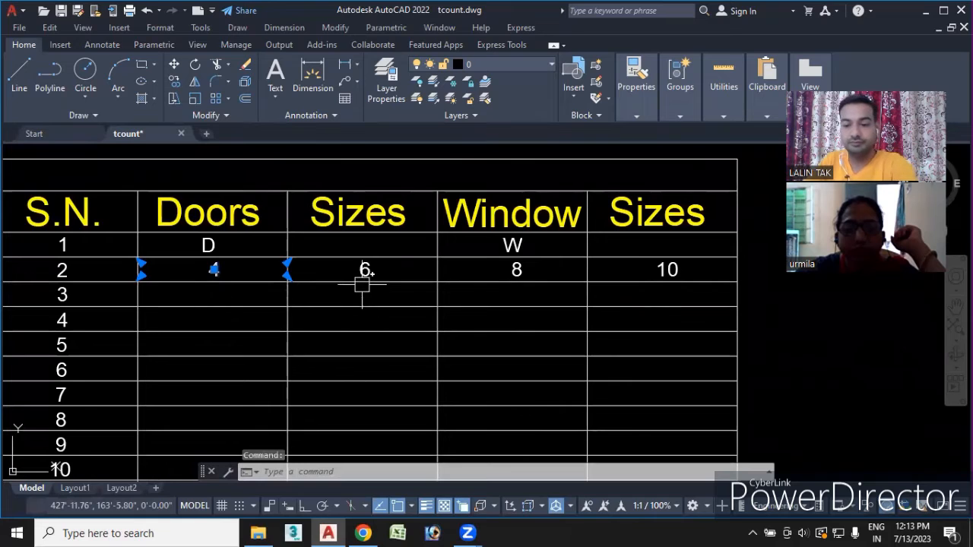
pyautogui.press('Delete')
pyautogui.click(492, 271)
pyautogui.press('Delete')
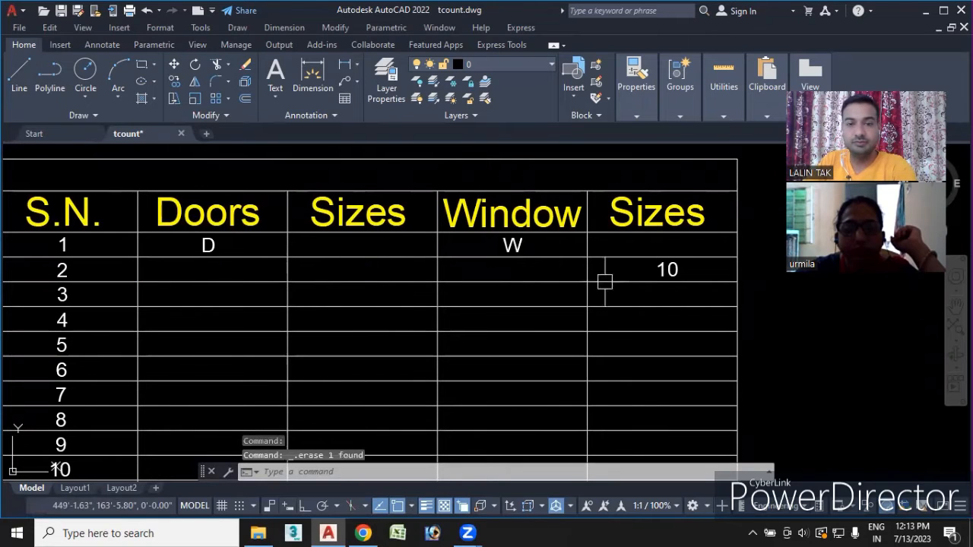
pyautogui.click(663, 270)
pyautogui.press('Delete')
# - Start copying the D in row 1 of the Doors column as an array of 20 items, based on the letter itself
pyautogui.scroll(-2, 603, 299)
pyautogui.moveTo(346, 374); pyautogui.dragTo(420, 312, button='middle')
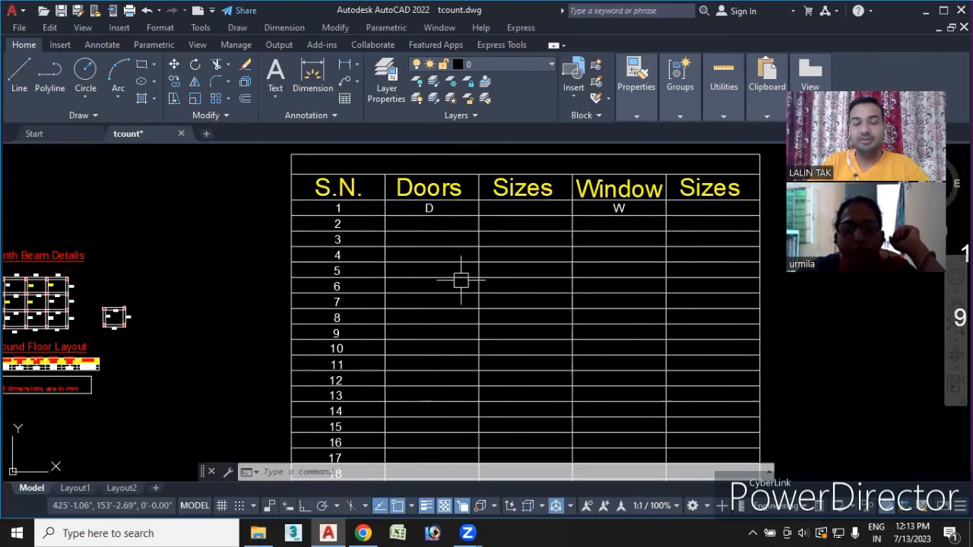
pyautogui.scroll(2, 431, 215)
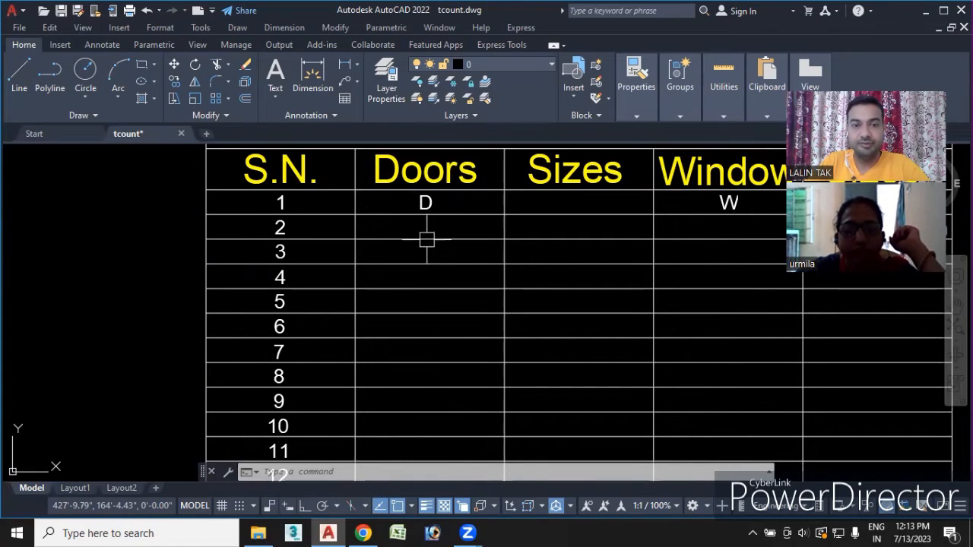
pyautogui.scroll(-2, 475, 216)
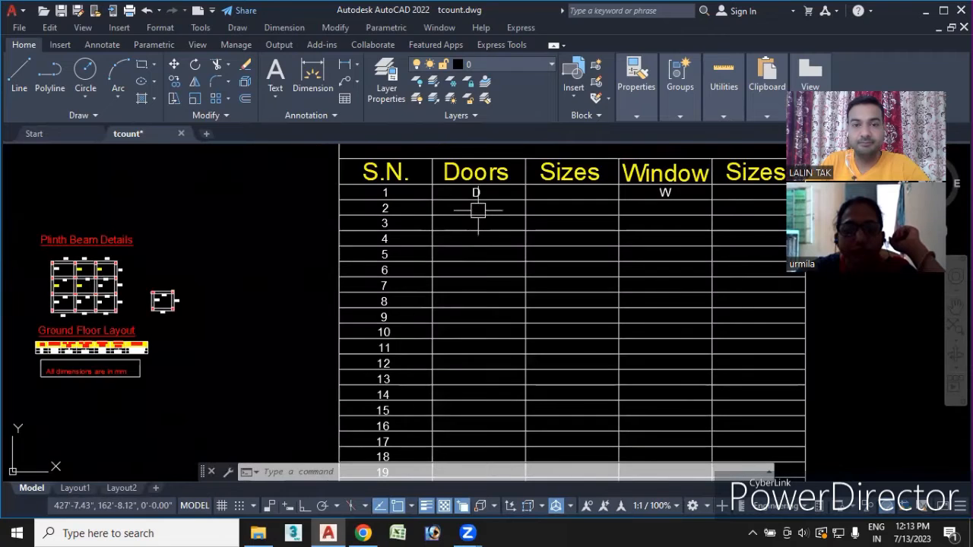
pyautogui.scroll(4, 475, 193)
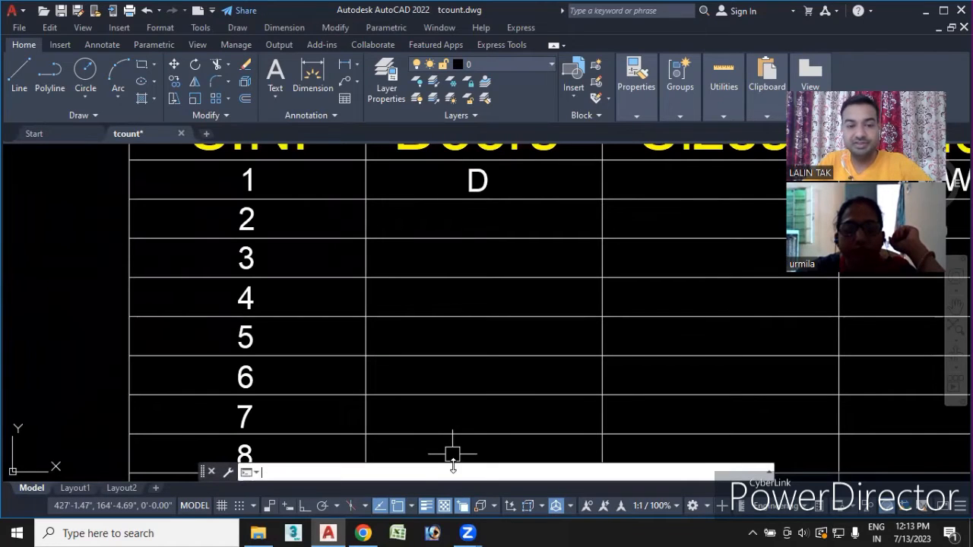
pyautogui.write('co')
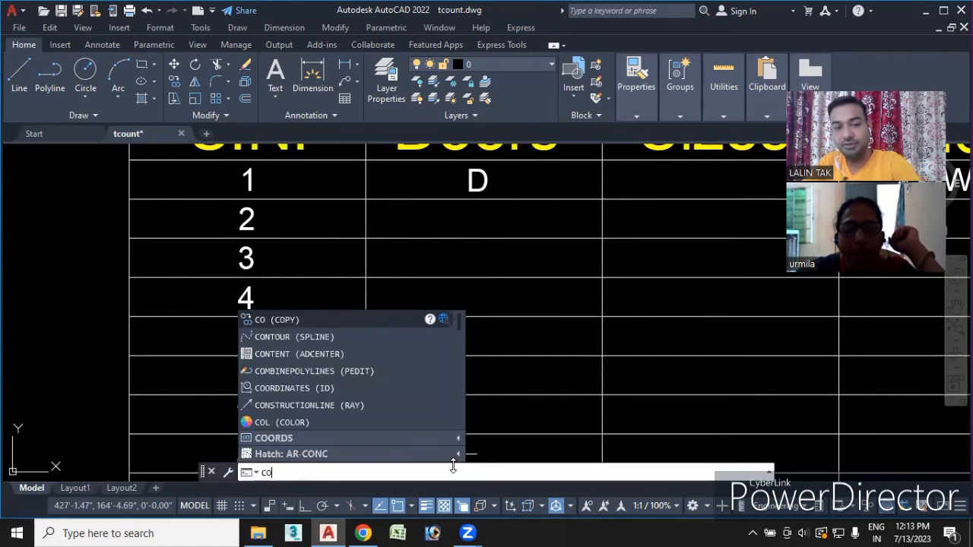
pyautogui.press('Return')
pyautogui.click(478, 182)
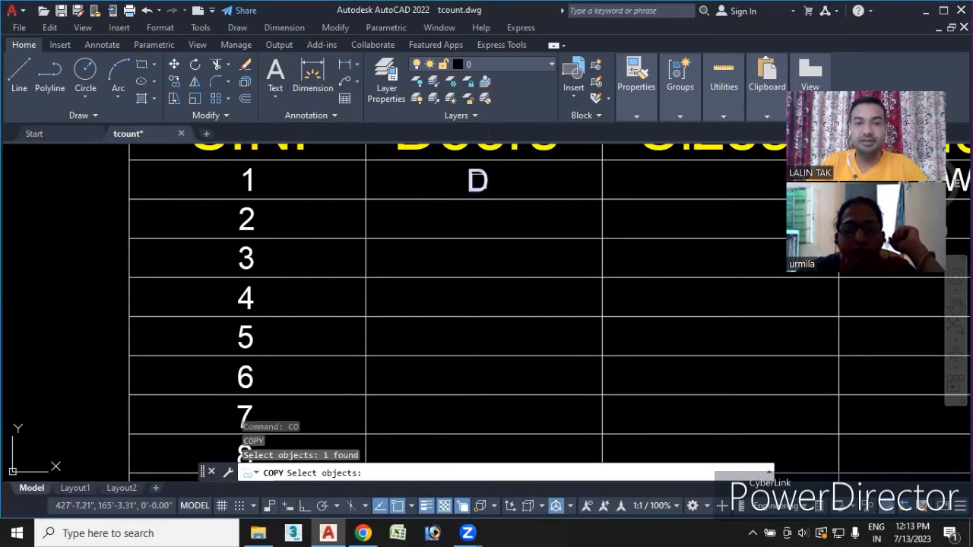
pyautogui.press('Return')
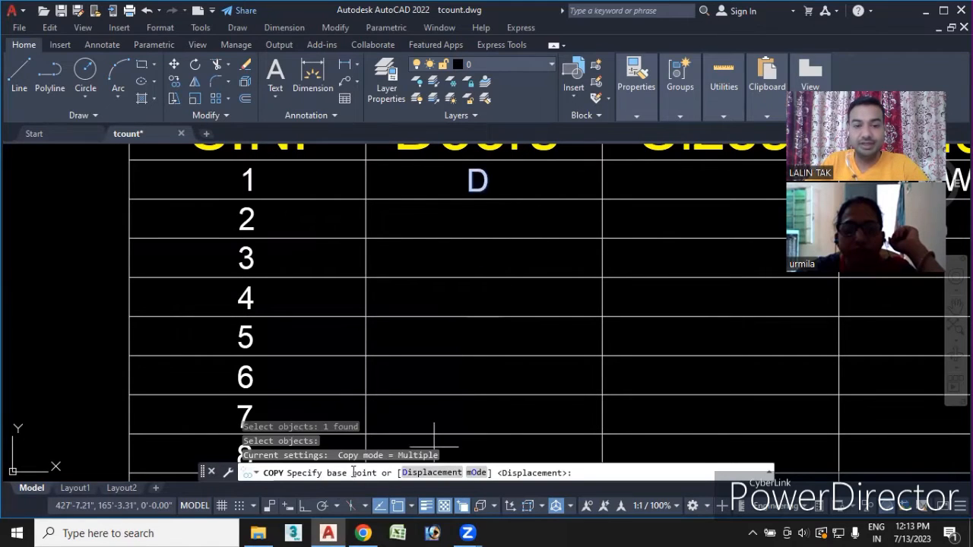
pyautogui.click(477, 180)
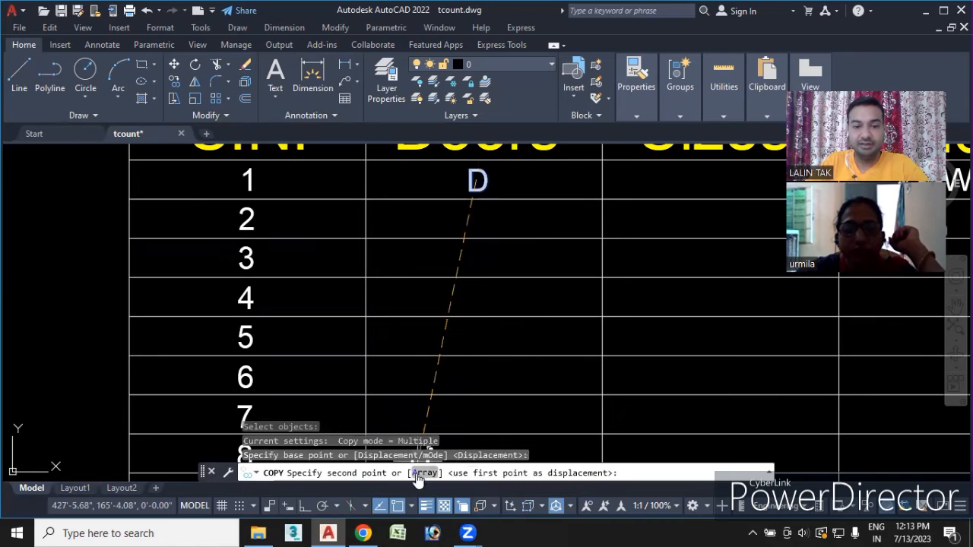
pyautogui.write('A')
pyautogui.press('Return')
pyautogui.write('20')
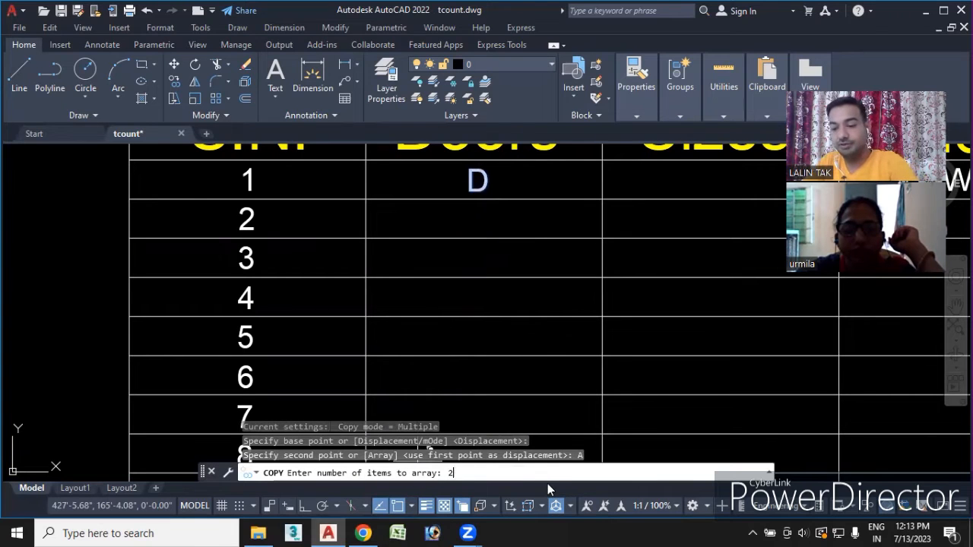
pyautogui.press('Return')
# - Place the array's second D in row 2 with Ortho on, filling the Doors column down to row 20, and end the copying
pyautogui.scroll(-4, 471, 244)
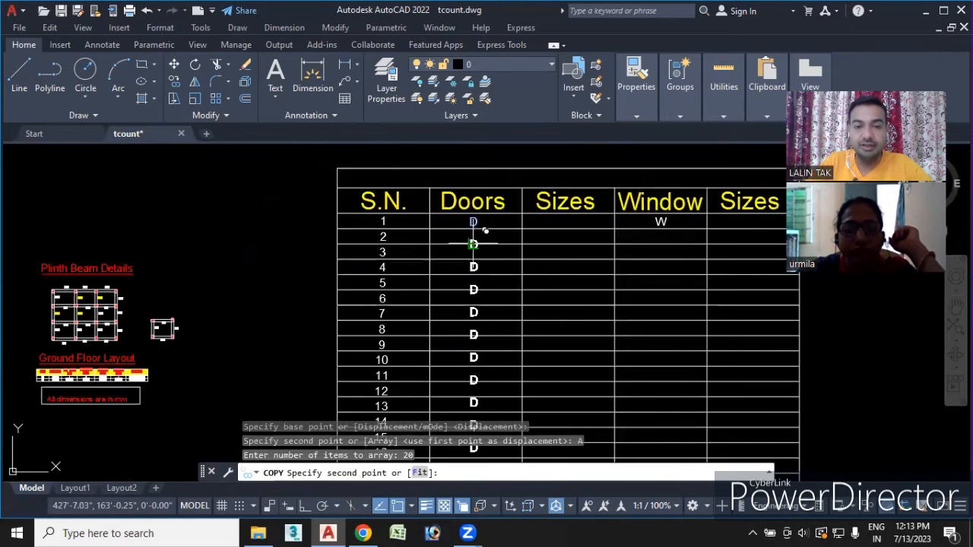
pyautogui.moveTo(473, 244); pyautogui.dragTo(500, 221, button='middle')
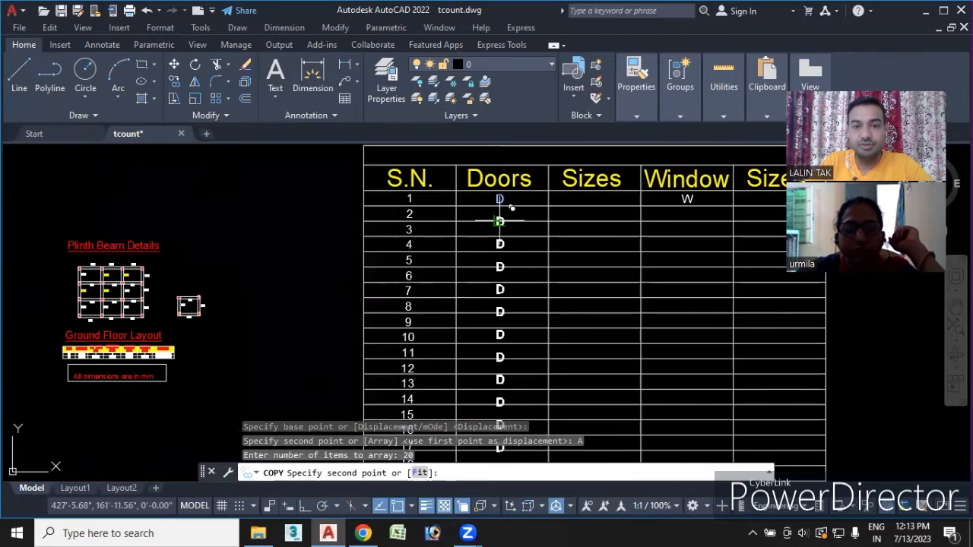
pyautogui.scroll(4, 500, 222)
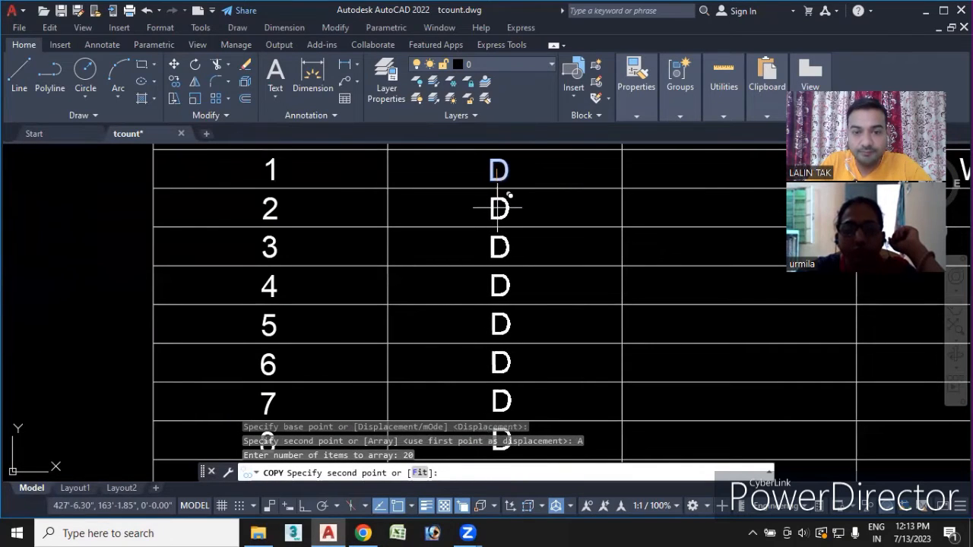
pyautogui.click(303, 507)
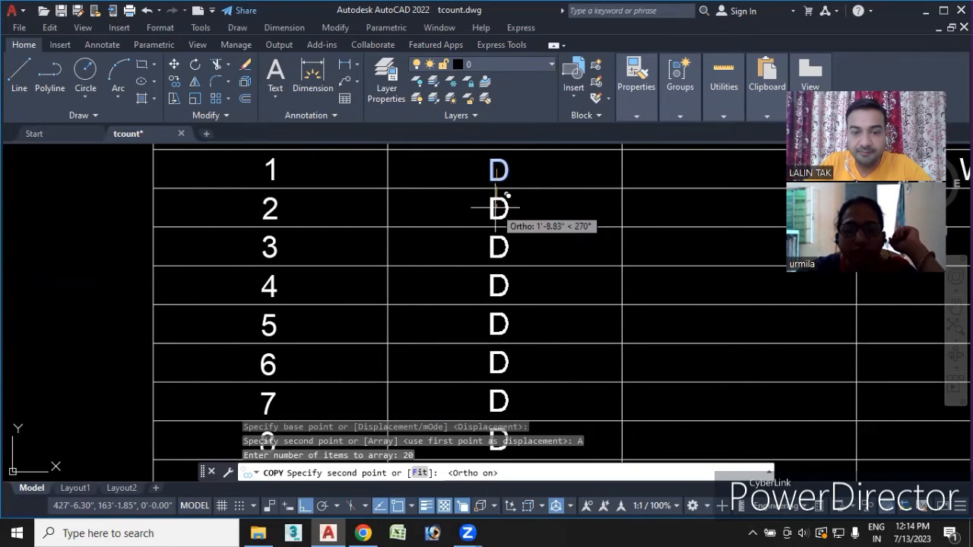
pyautogui.click(498, 206)
pyautogui.scroll(-5, 517, 216)
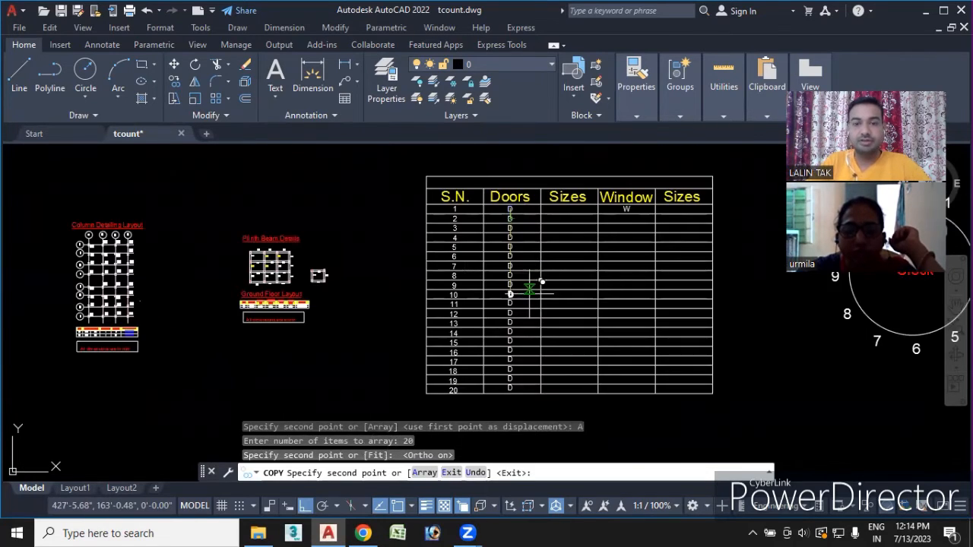
pyautogui.press('Escape')
# - Number all the D texts in the Doors column with TCOUNT, sorted by Y, with start and increment 1,1 and Suffix placement
pyautogui.scroll(2, 519, 215)
pyautogui.moveTo(522, 213); pyautogui.dragTo(476, 219, button='middle')
pyautogui.scroll(6, 469, 240)
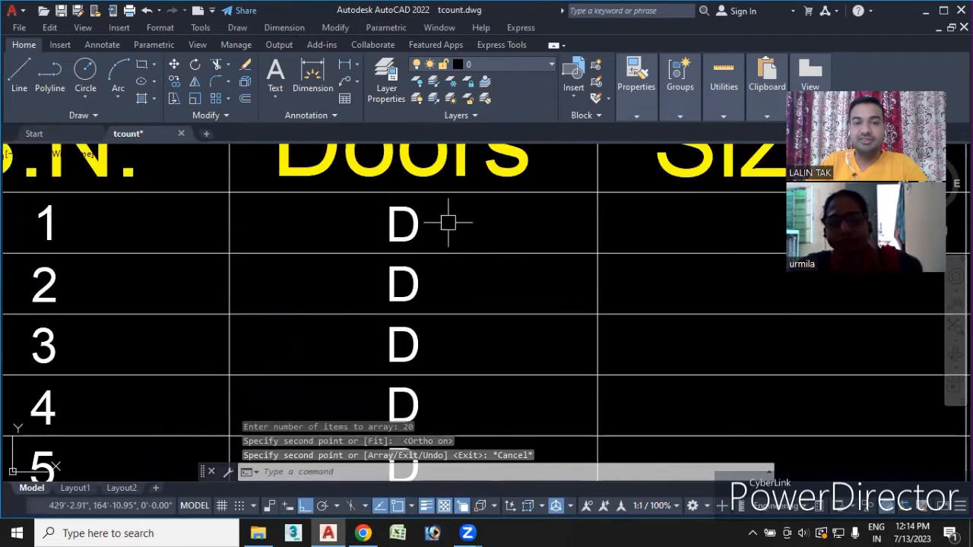
pyautogui.scroll(-2, 456, 399)
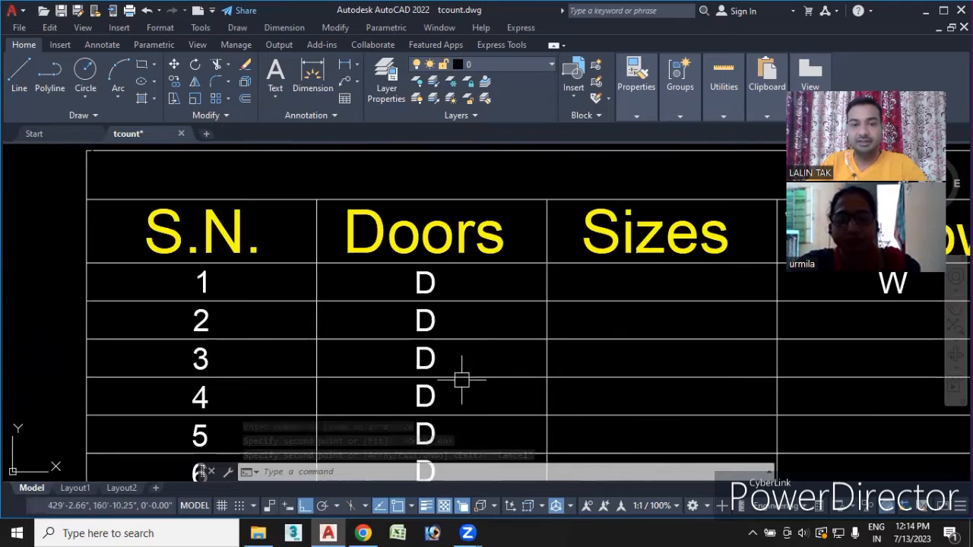
pyautogui.scroll(-4, 486, 365)
pyautogui.moveTo(517, 383)
pyautogui.mouseDown(button='middle')
pyautogui.moveTo(539, 379)
pyautogui.moveTo(480, 291)
pyautogui.mouseUp(button='middle')
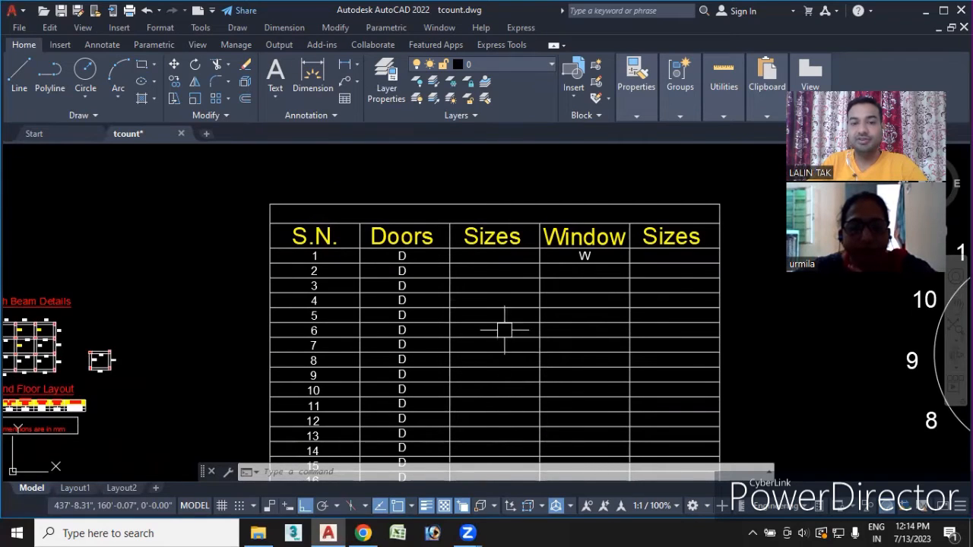
pyautogui.scroll(3, 400, 255)
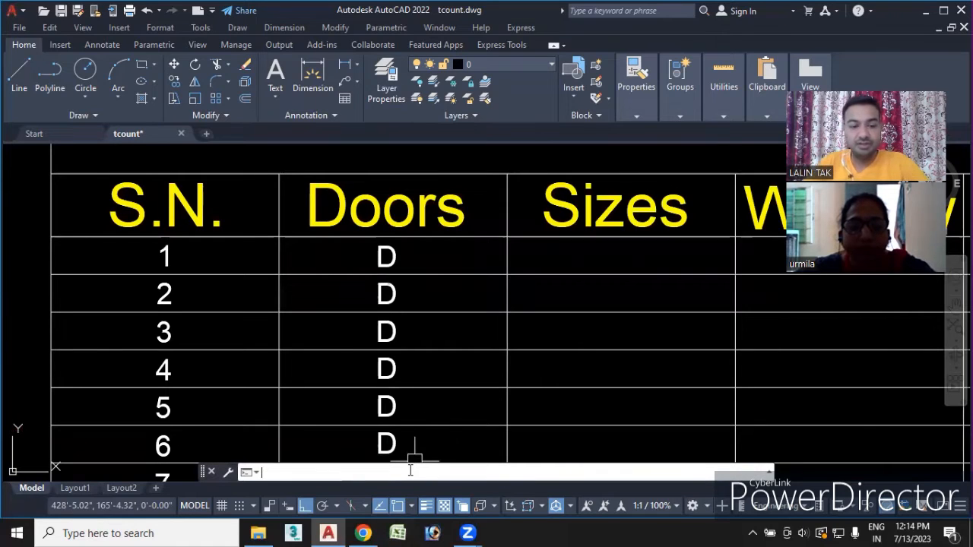
pyautogui.write('co')
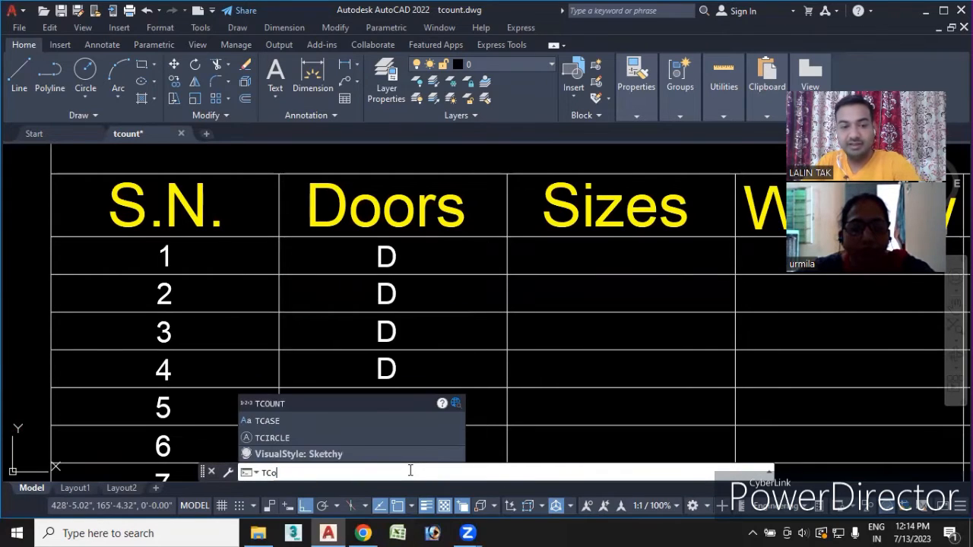
pyautogui.press('Return')
pyautogui.scroll(-5, 443, 258)
pyautogui.scroll(8, 413, 276)
pyautogui.scroll(3, 393, 174)
pyautogui.click(385, 149)
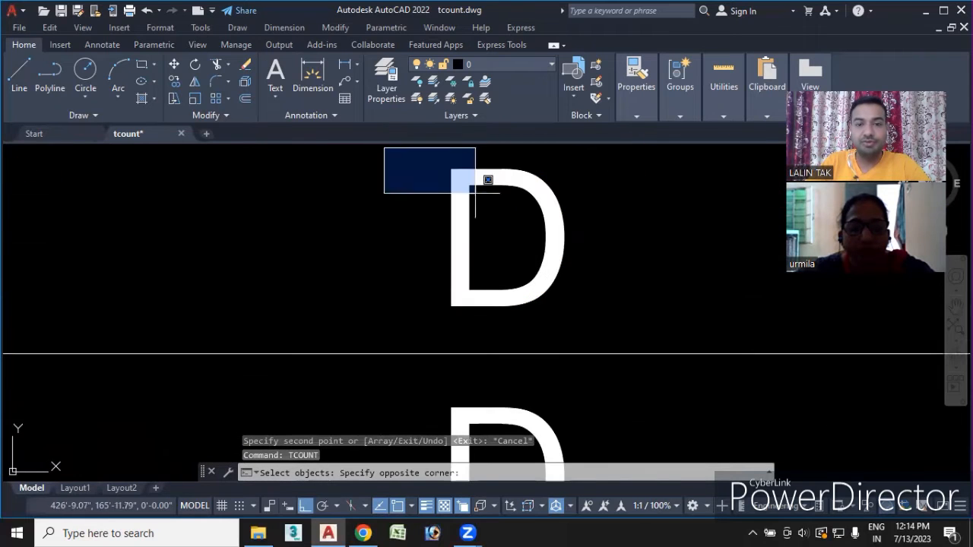
pyautogui.scroll(-8, 577, 380)
pyautogui.scroll(-8, 587, 389)
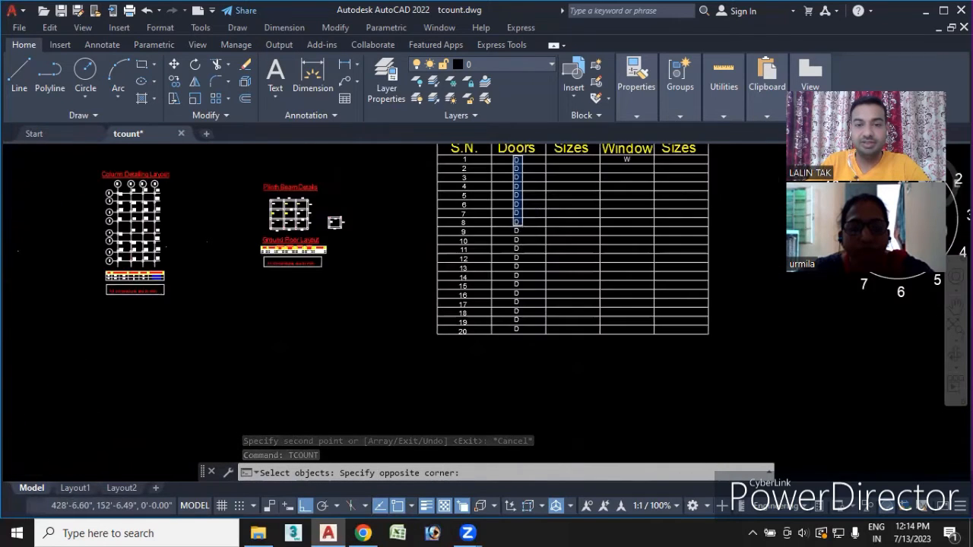
pyautogui.click(524, 305)
pyautogui.scroll(3, 523, 307)
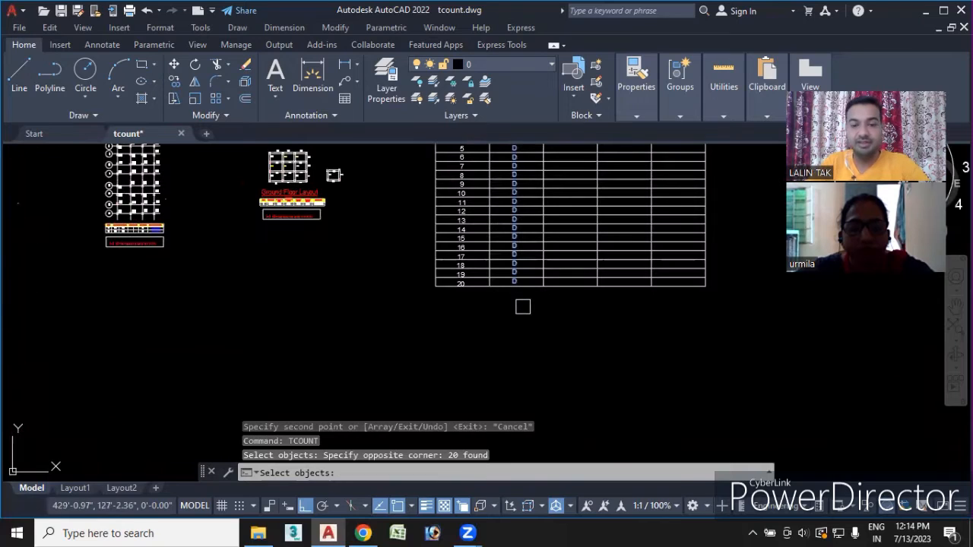
pyautogui.press('Return')
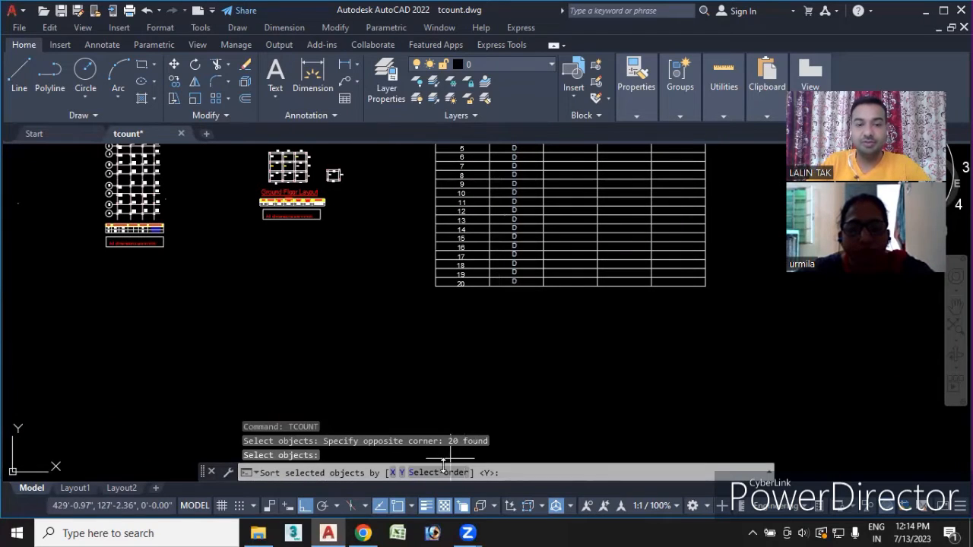
pyautogui.click(401, 472)
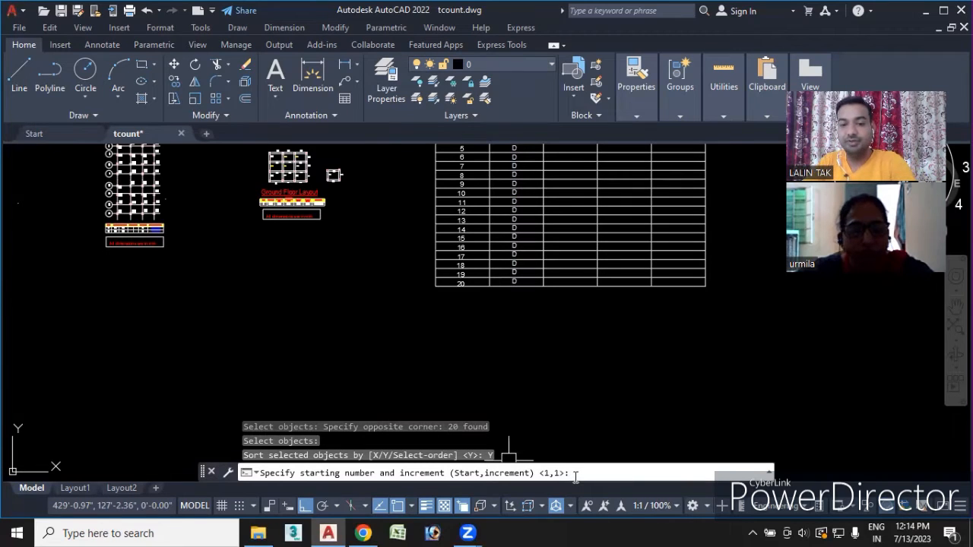
pyautogui.press('Return')
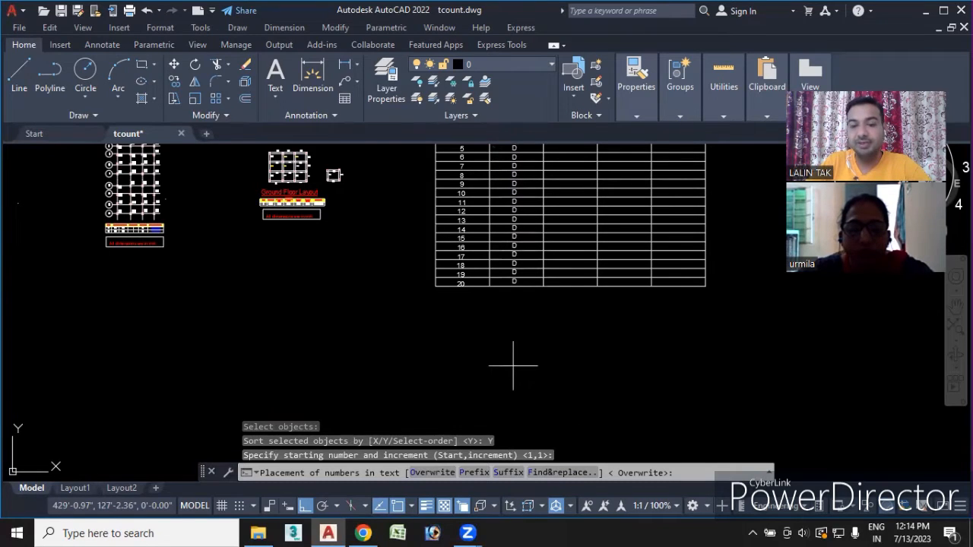
pyautogui.click(508, 473)
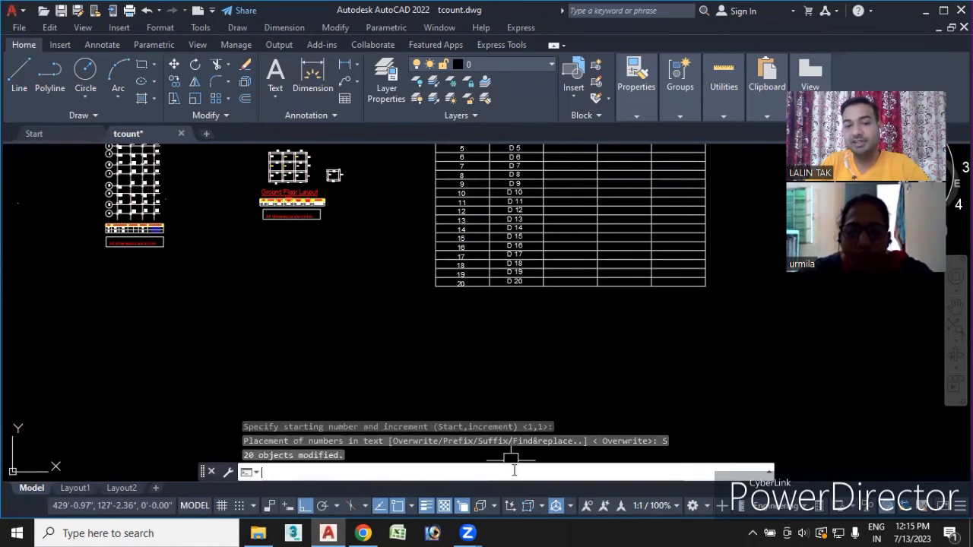
# - Examine the numbered door labels in the schedule's Doors column down to row 20
pyautogui.scroll(5, 540, 315)
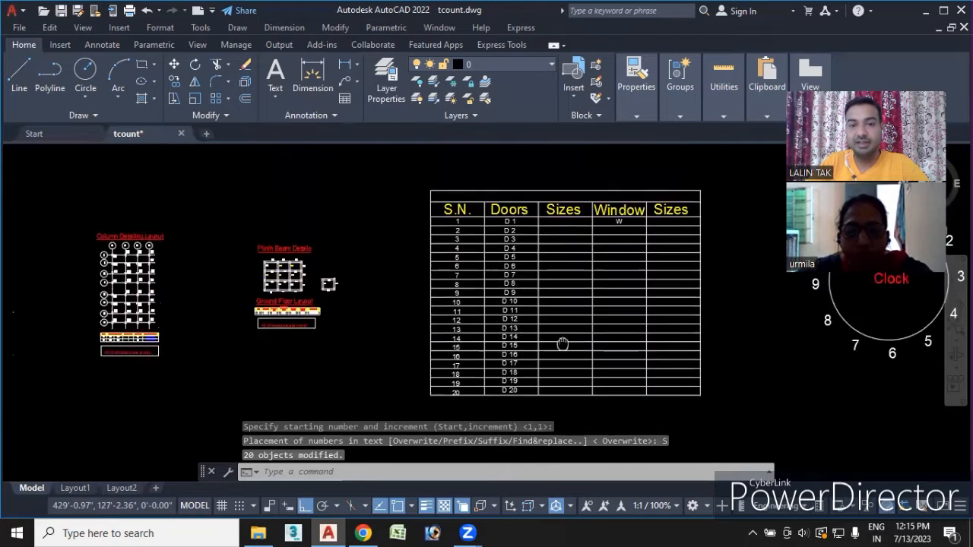
pyautogui.moveTo(526, 323); pyautogui.dragTo(525, 204, button='middle')
pyautogui.moveTo(537, 299); pyautogui.dragTo(553, 210, button='middle')
pyautogui.moveTo(537, 343); pyautogui.dragTo(543, 264, button='middle')
pyautogui.scroll(-5, 551, 349)
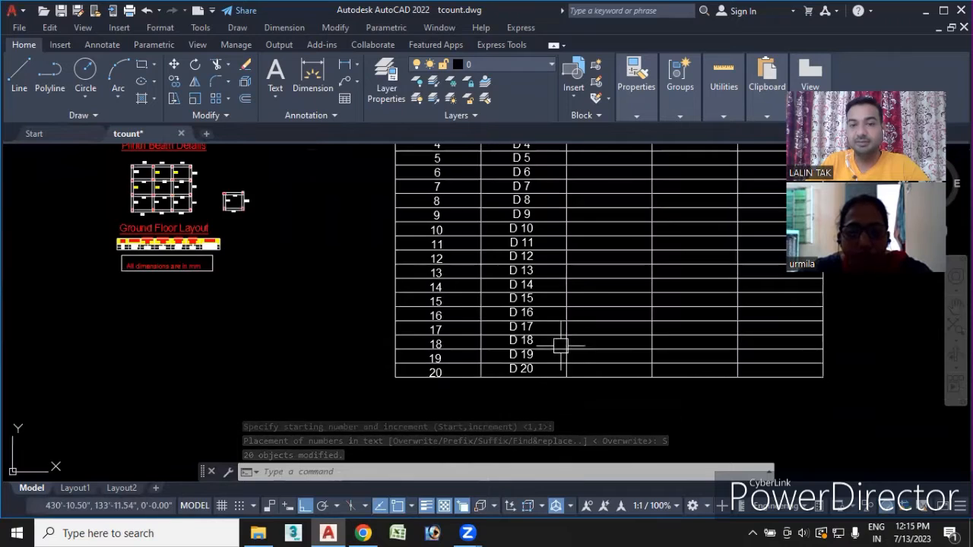
pyautogui.moveTo(549, 338); pyautogui.dragTo(546, 339, button='middle')
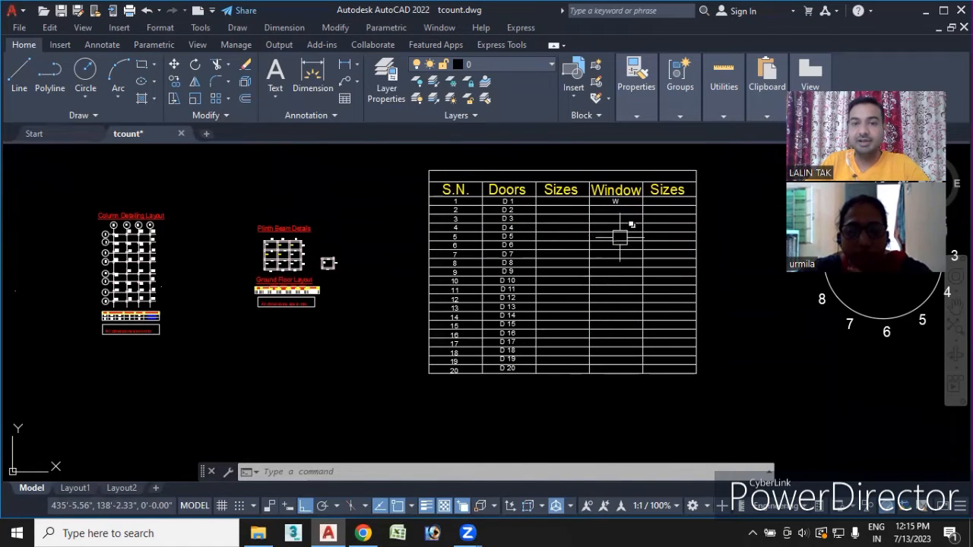
# - Copy the W in row 1 of the Window column as an array of 20 items, placing the second W in row 2
pyautogui.scroll(6, 604, 212)
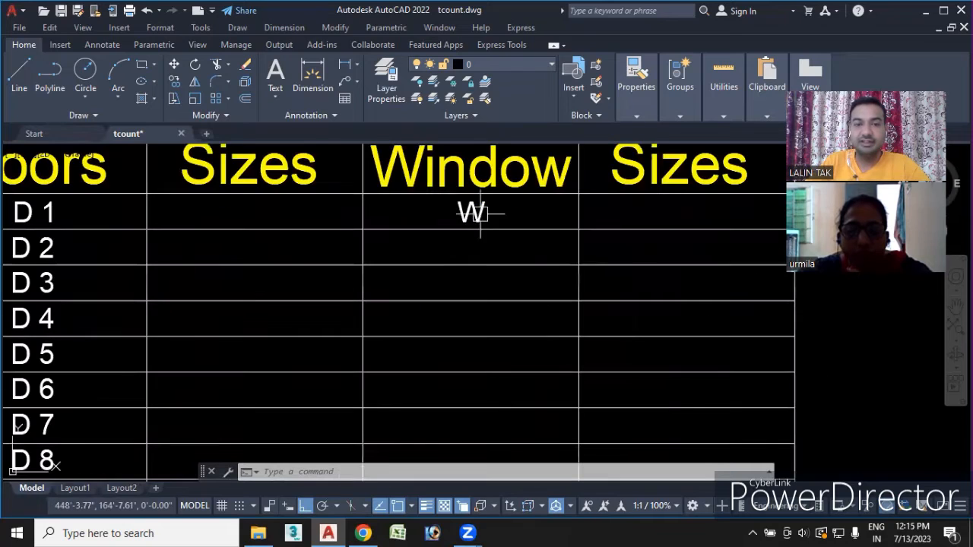
pyautogui.click(471, 213)
pyautogui.rightClick(471, 212)
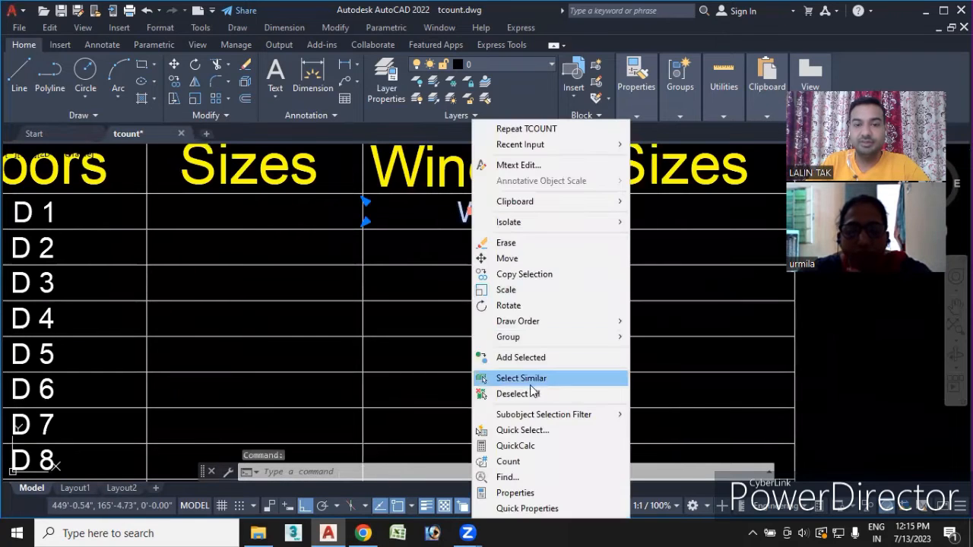
pyautogui.click(507, 274)
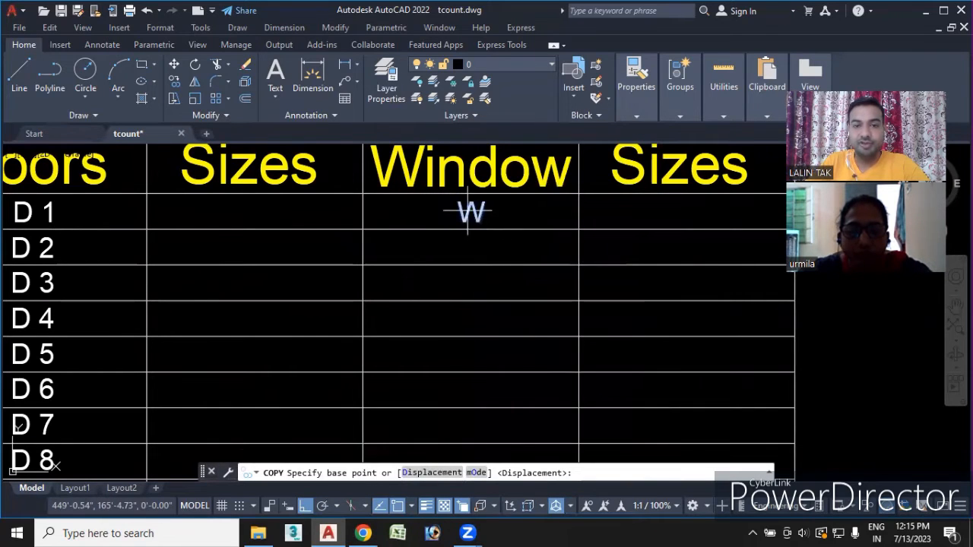
pyautogui.click(471, 212)
pyautogui.click(424, 472)
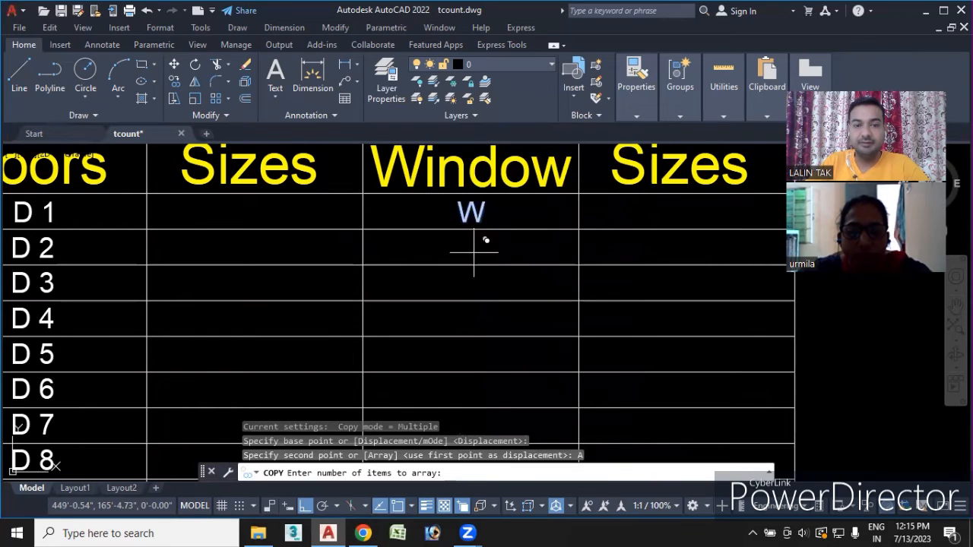
pyautogui.write('20')
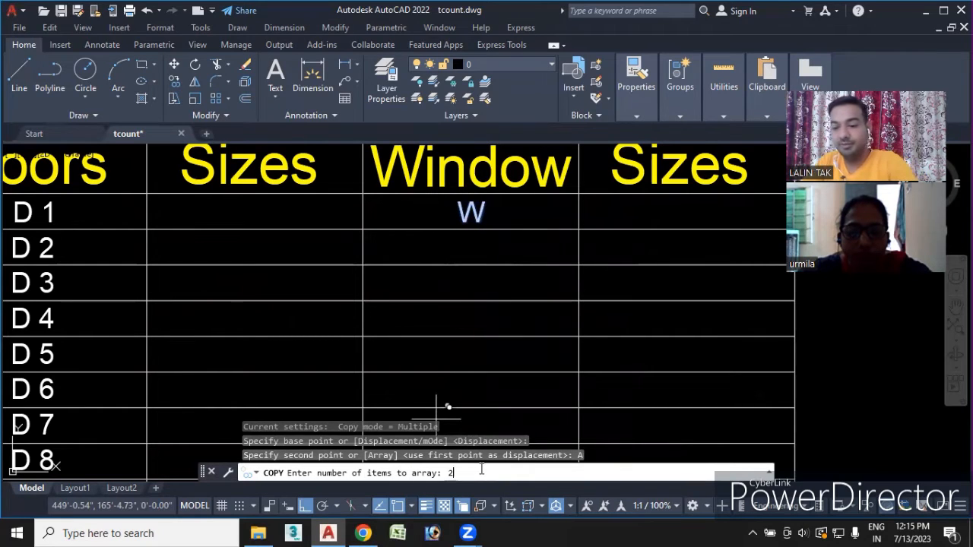
pyautogui.press('Return')
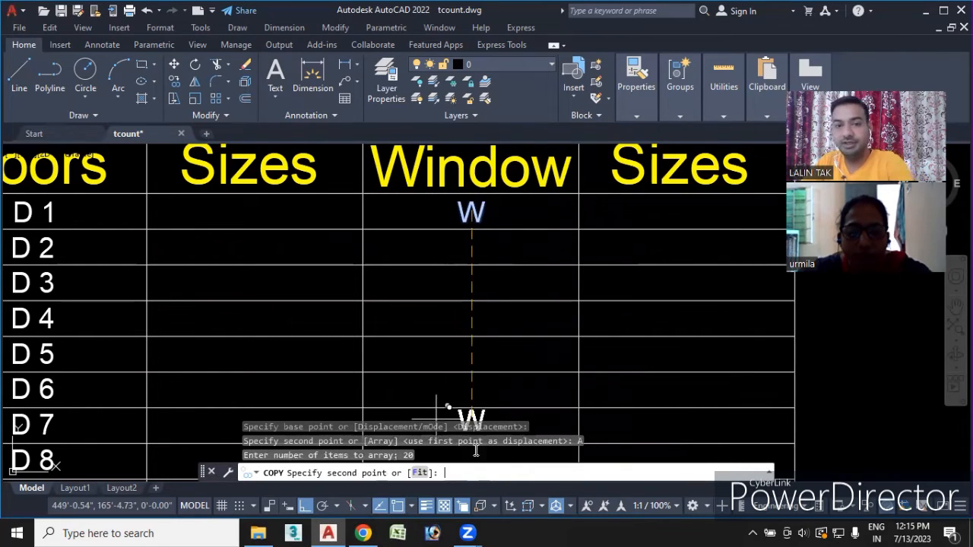
pyautogui.click(495, 234)
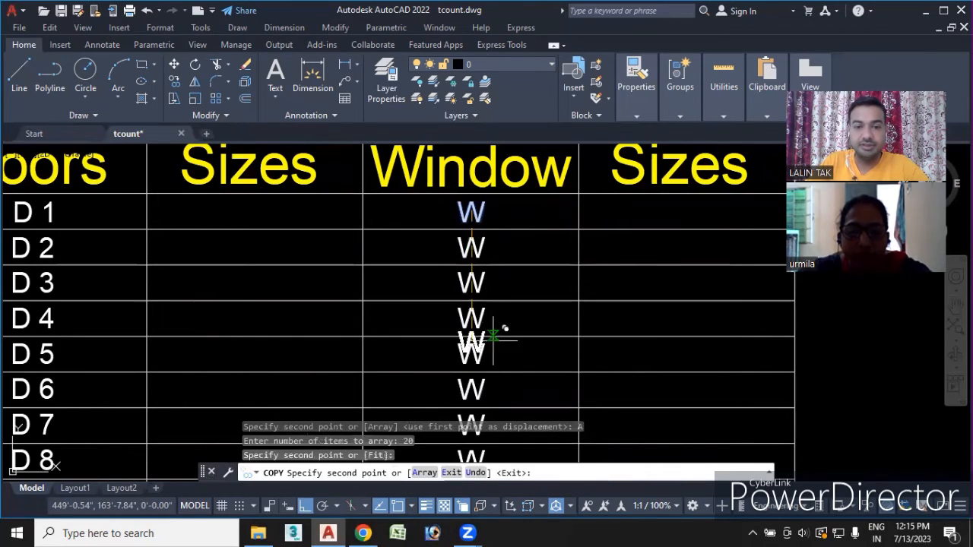
pyautogui.press('Return')
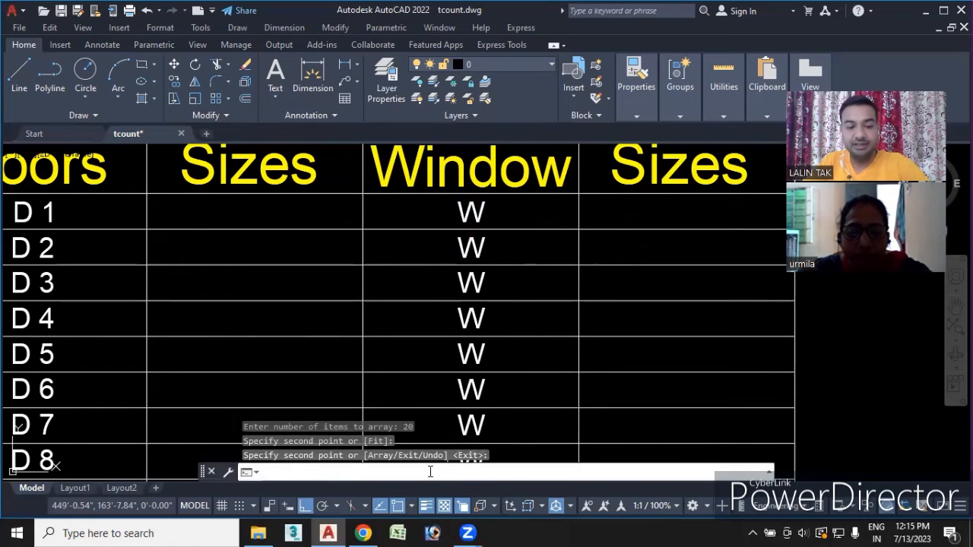
# - Start TCOUNT and select all the W texts in rows 1 to 20 of the Window column
pyautogui.write('tc')
pyautogui.press('Return')
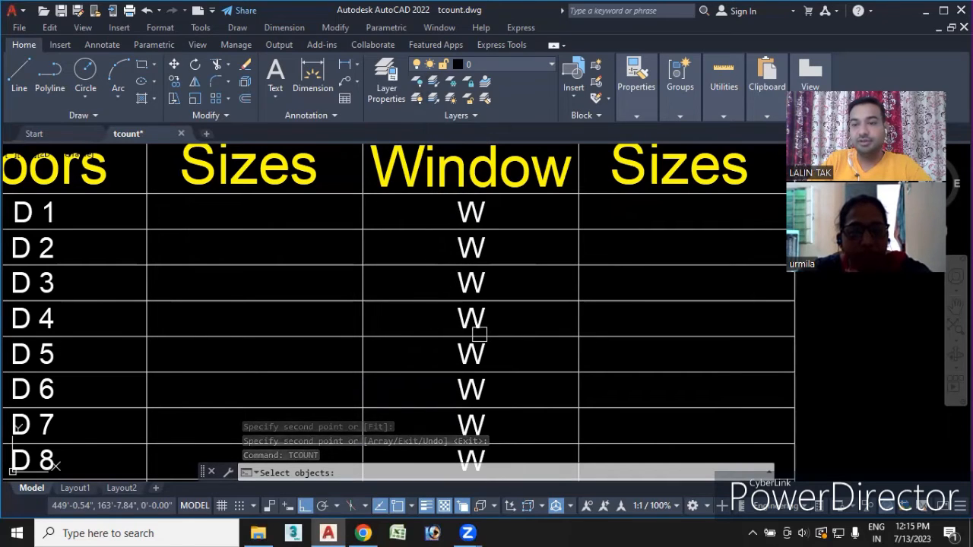
pyautogui.moveTo(473, 333); pyautogui.dragTo(491, 318, button='middle')
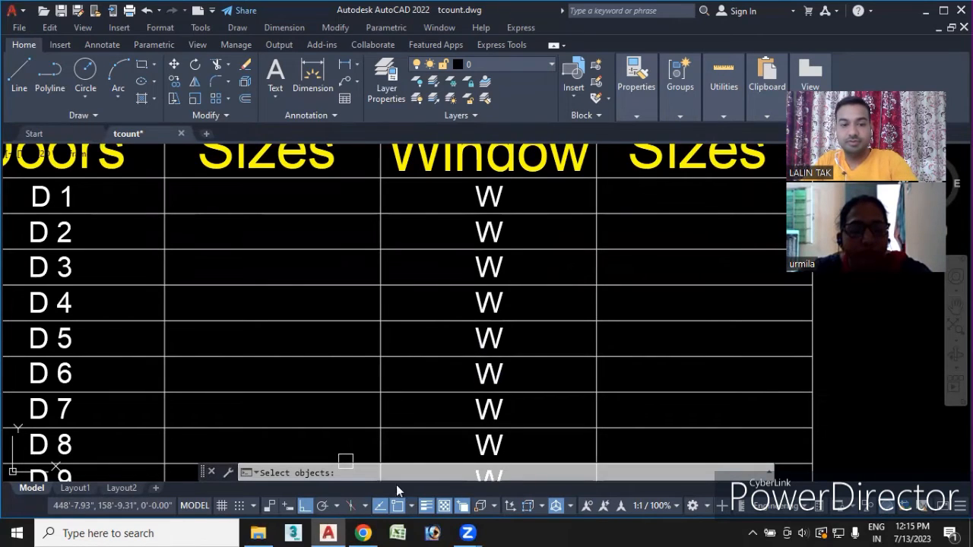
pyautogui.scroll(3, 471, 183)
pyautogui.click(480, 174)
pyautogui.scroll(-6, 578, 364)
pyautogui.moveTo(586, 389); pyautogui.dragTo(528, 221, button='middle')
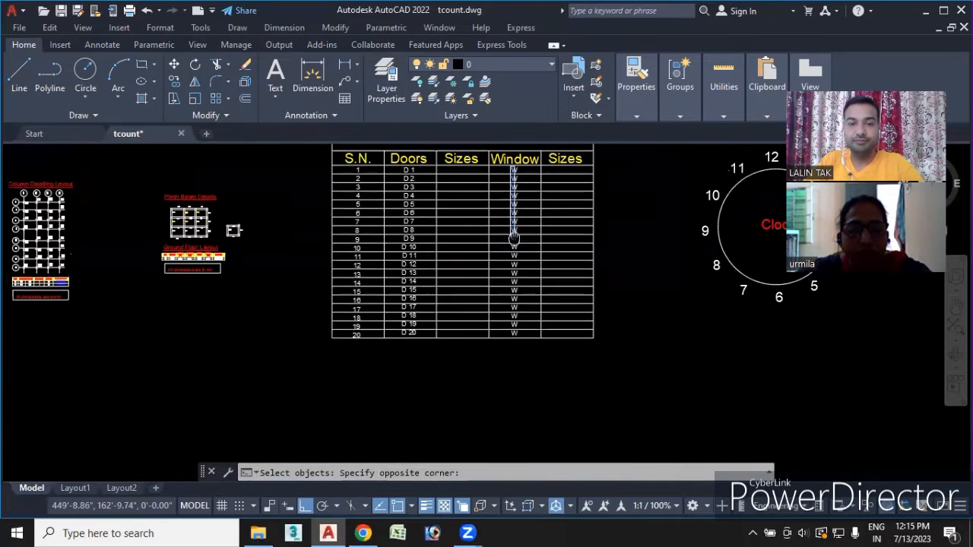
pyautogui.click(532, 354)
pyautogui.moveTo(528, 364); pyautogui.dragTo(556, 414, button='middle')
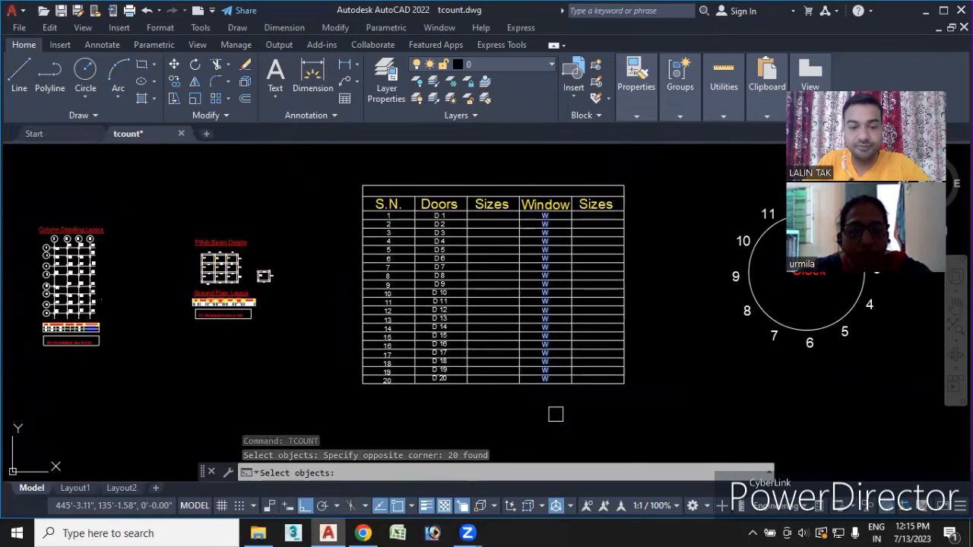
pyautogui.press('Return')
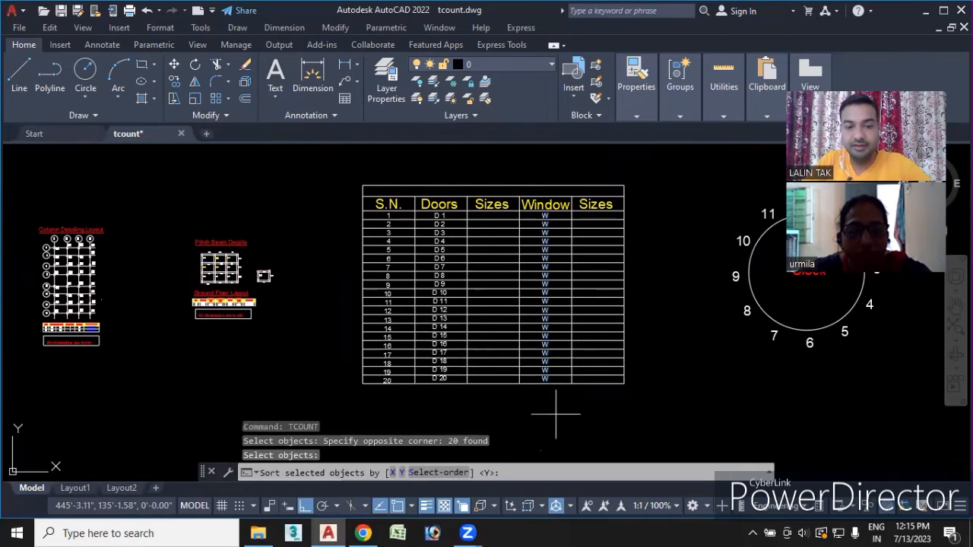
# - Number the selected W texts sorted by Y, with start and increment 1,1 and Prefix placement
pyautogui.click(402, 473)
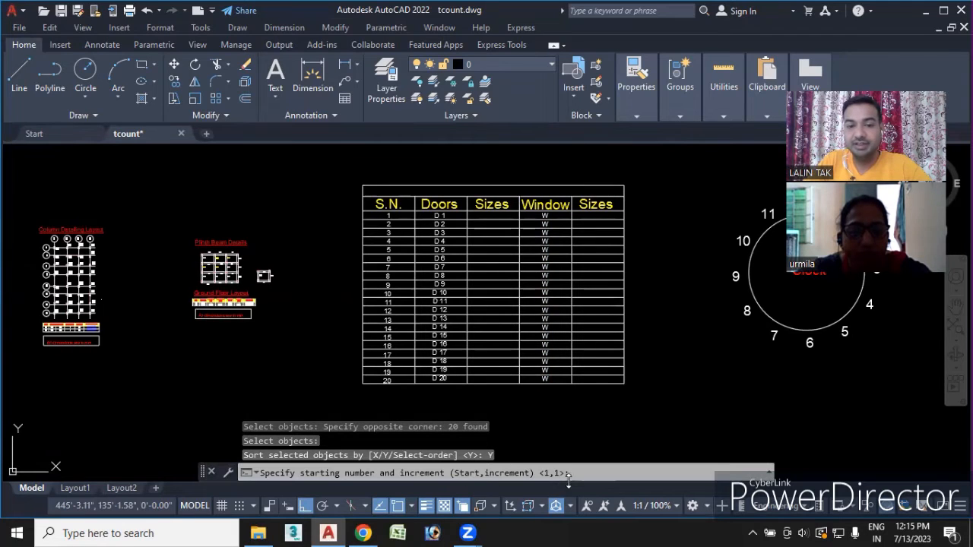
pyautogui.press('Return')
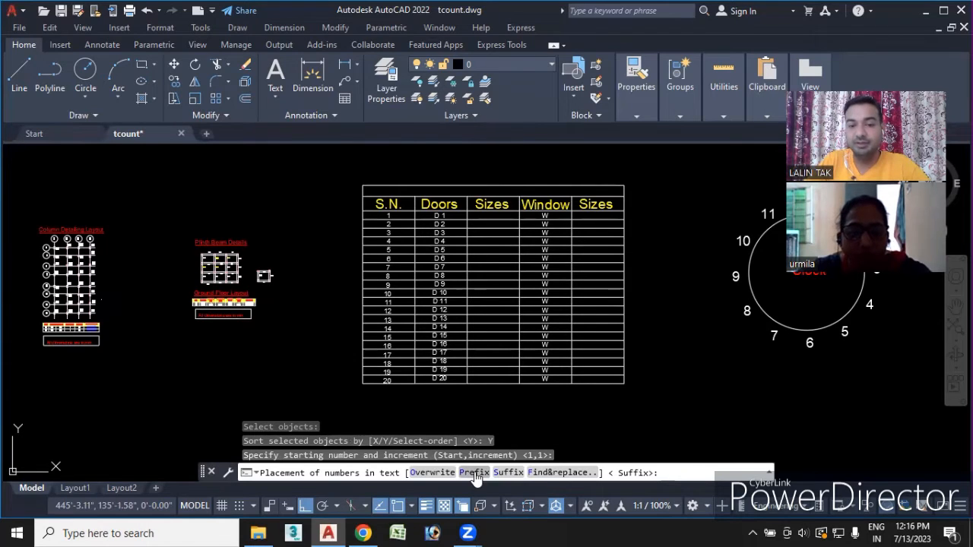
pyautogui.click(477, 472)
# - Examine the prefixed window labels down to row 20 and compare them with the Doors column
pyautogui.scroll(5, 544, 237)
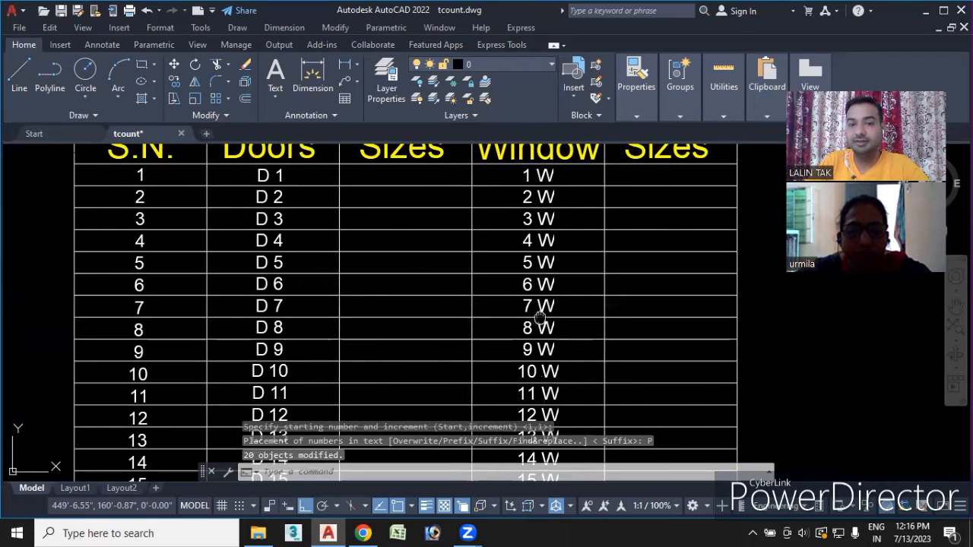
pyautogui.moveTo(539, 318); pyautogui.dragTo(532, 174, button='middle')
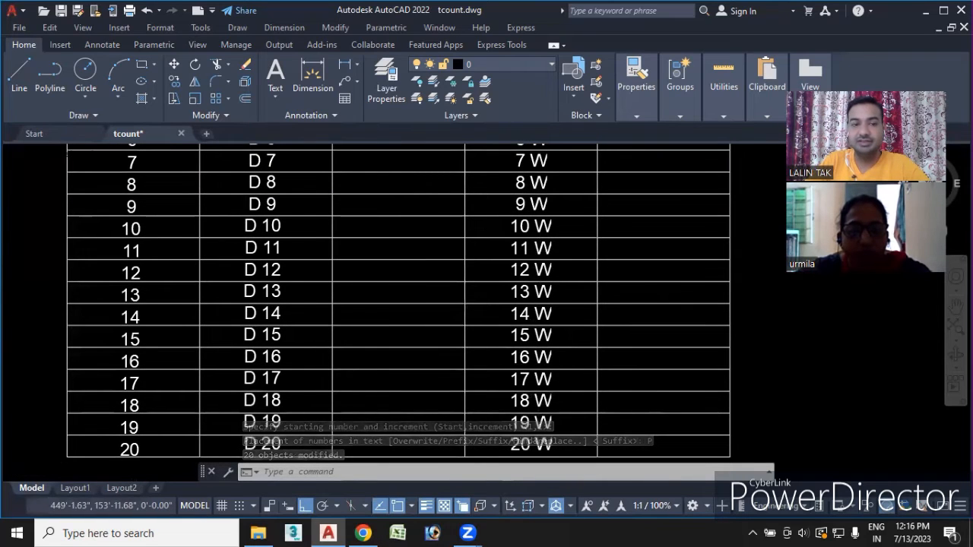
pyautogui.scroll(-2, 542, 262)
pyautogui.moveTo(517, 267)
pyautogui.mouseDown(button='middle')
pyautogui.moveTo(552, 304)
pyautogui.moveTo(555, 380)
pyautogui.mouseUp(button='middle')
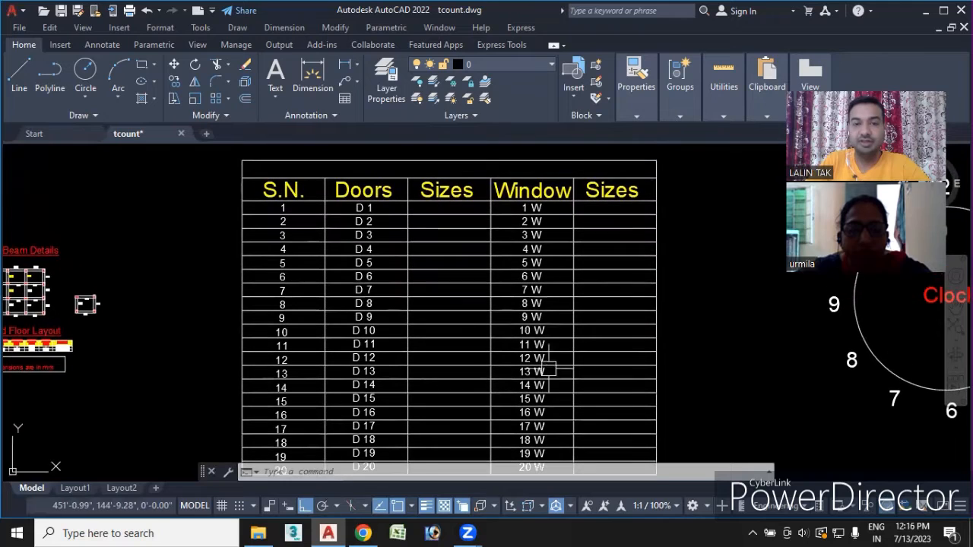
pyautogui.moveTo(523, 302); pyautogui.dragTo(553, 218, button='middle')
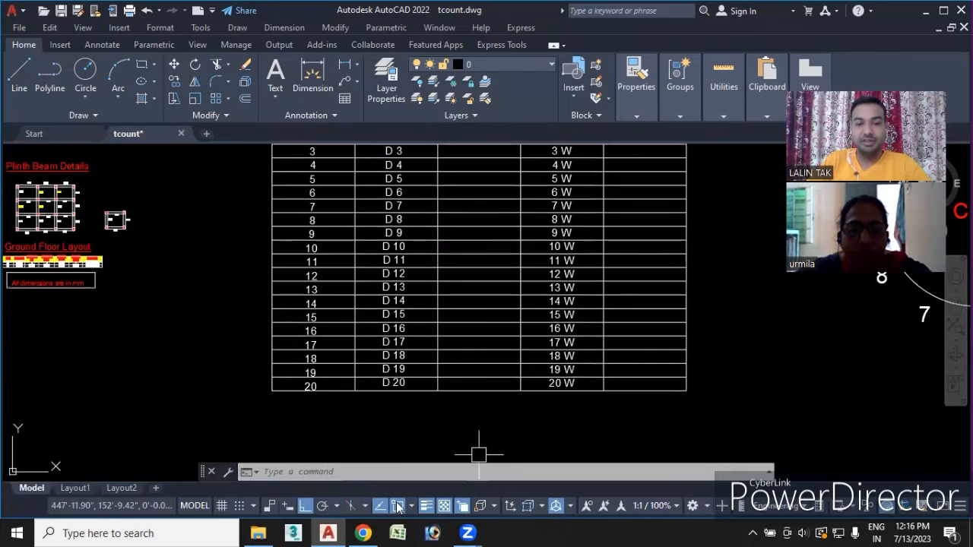
pyautogui.scroll(-2, 441, 438)
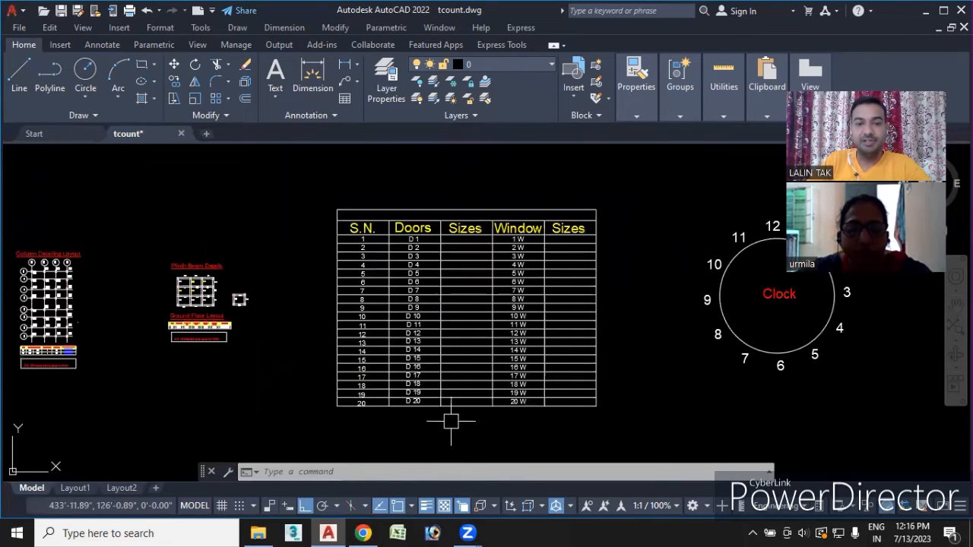
pyautogui.moveTo(450, 421); pyautogui.dragTo(419, 458, button='middle')
pyautogui.moveTo(450, 365)
pyautogui.mouseDown(button='middle')
pyautogui.moveTo(426, 331)
pyautogui.moveTo(434, 334)
pyautogui.mouseUp(button='middle')
pyautogui.moveTo(536, 282); pyautogui.dragTo(444, 317, button='middle')
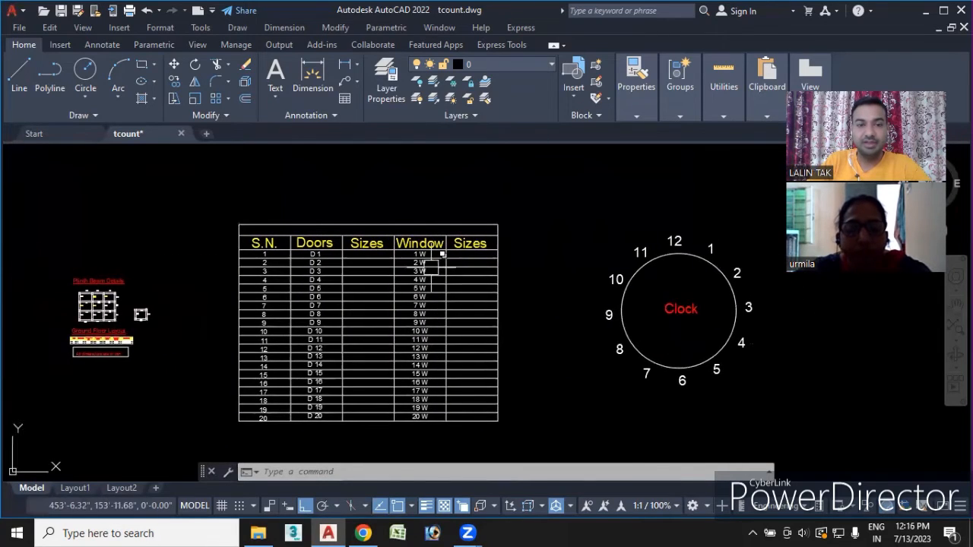
# - Copy the D 1 text from row 1 of the Doors column horizontally into the adjacent Sizes cell
pyautogui.scroll(2, 431, 265)
pyautogui.moveTo(423, 271)
pyautogui.mouseDown(button='middle')
pyautogui.moveTo(444, 236)
pyautogui.moveTo(468, 228)
pyautogui.mouseUp(button='middle')
pyautogui.scroll(2, 317, 223)
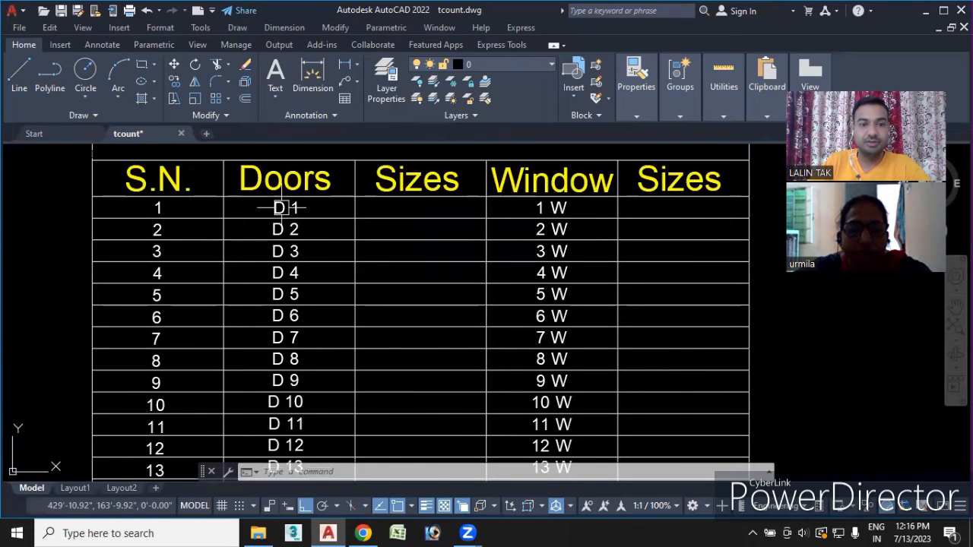
pyautogui.click(289, 207)
pyautogui.rightClick(282, 208)
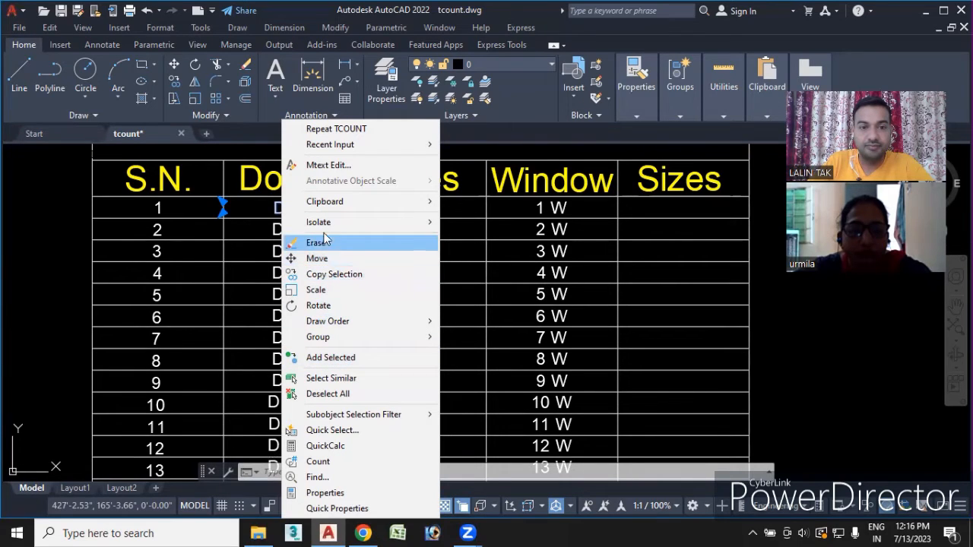
pyautogui.click(331, 278)
pyautogui.click(279, 213)
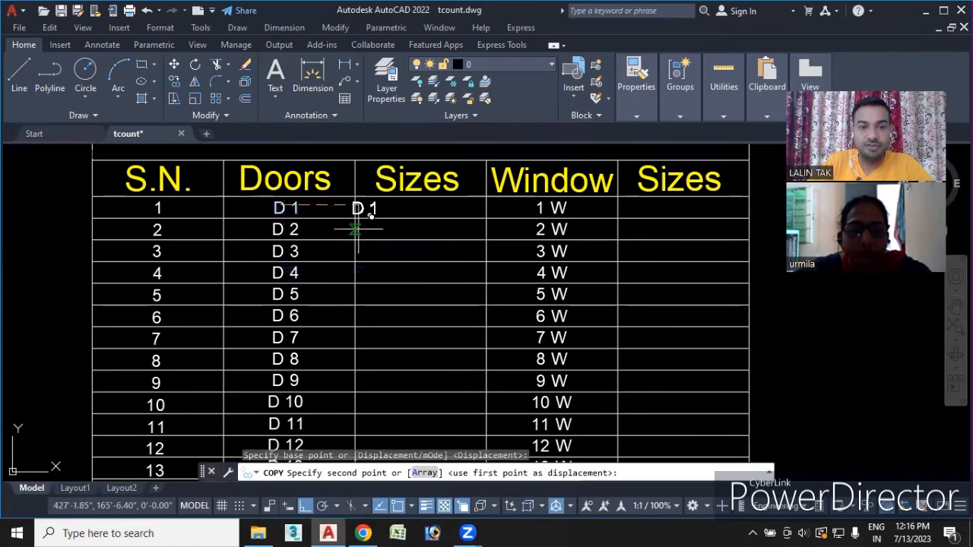
pyautogui.scroll(2, 365, 213)
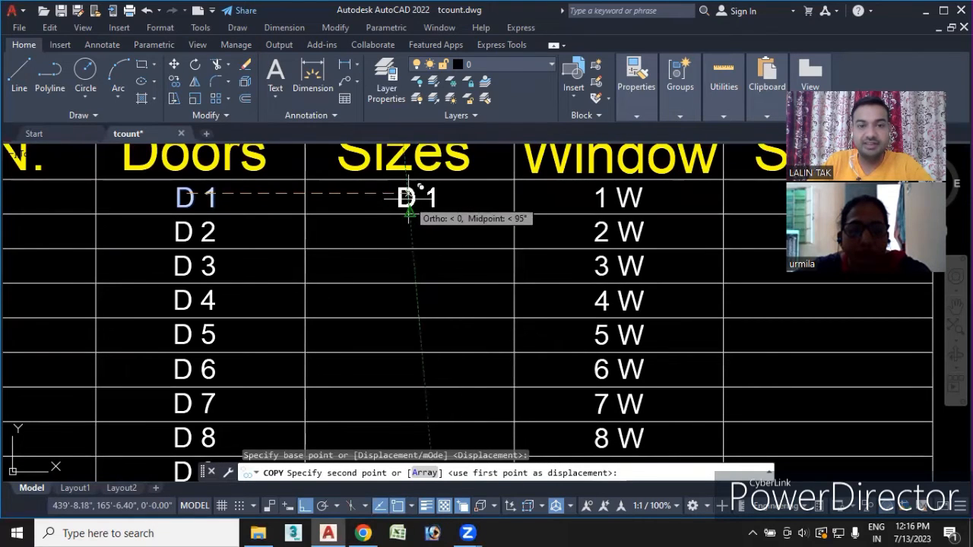
pyautogui.click(409, 214)
# - Change the copied text in row 1 of the Sizes column beside Doors to DW
pyautogui.doubleClick(435, 199)
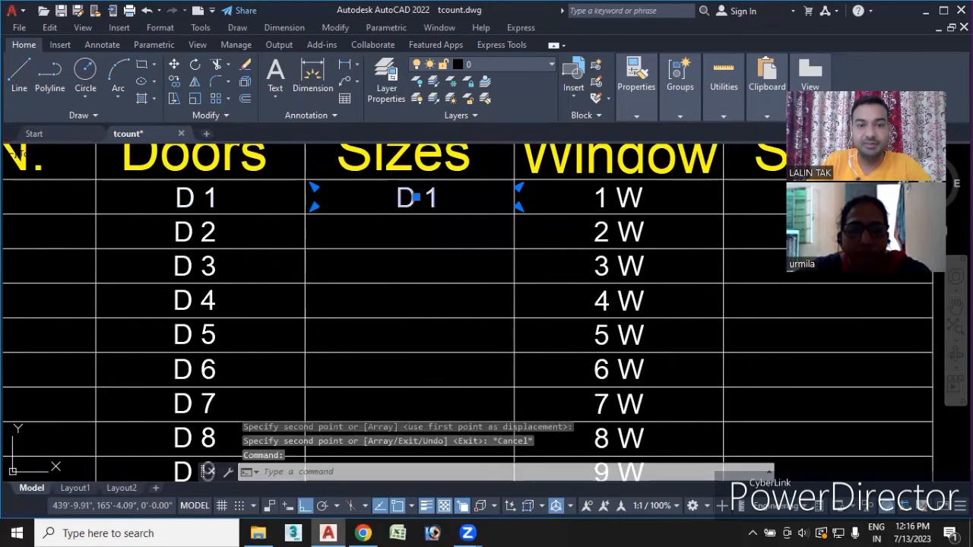
pyautogui.press('BackSpace')
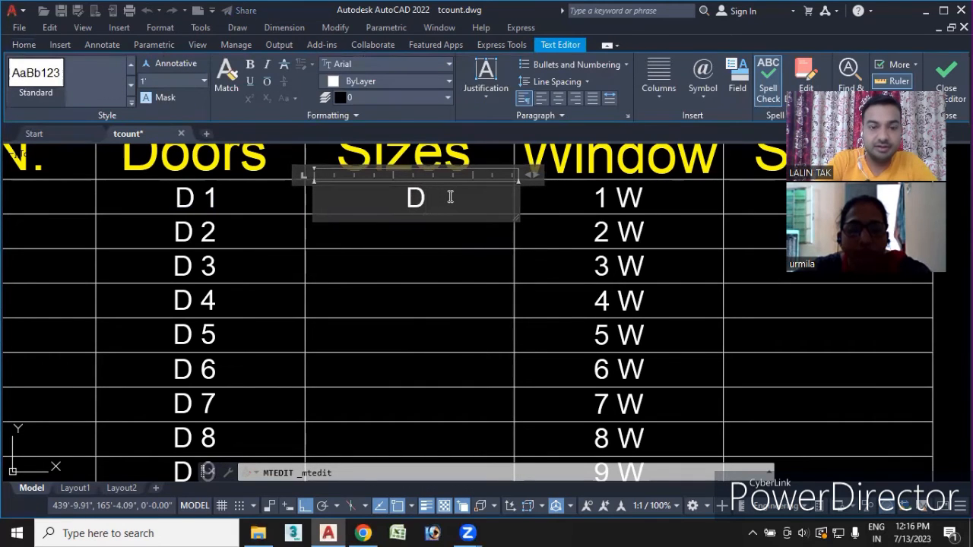
pyautogui.write('w')
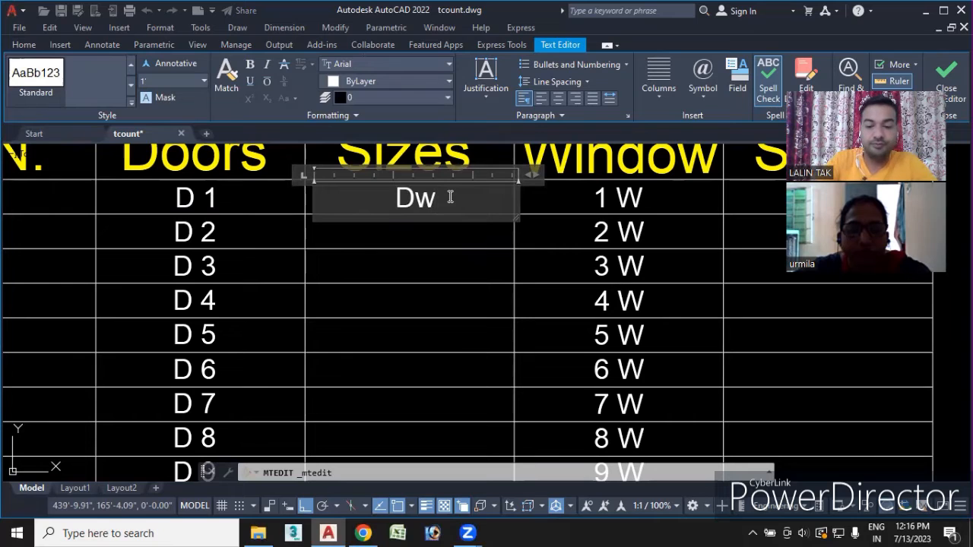
pyautogui.write('W')
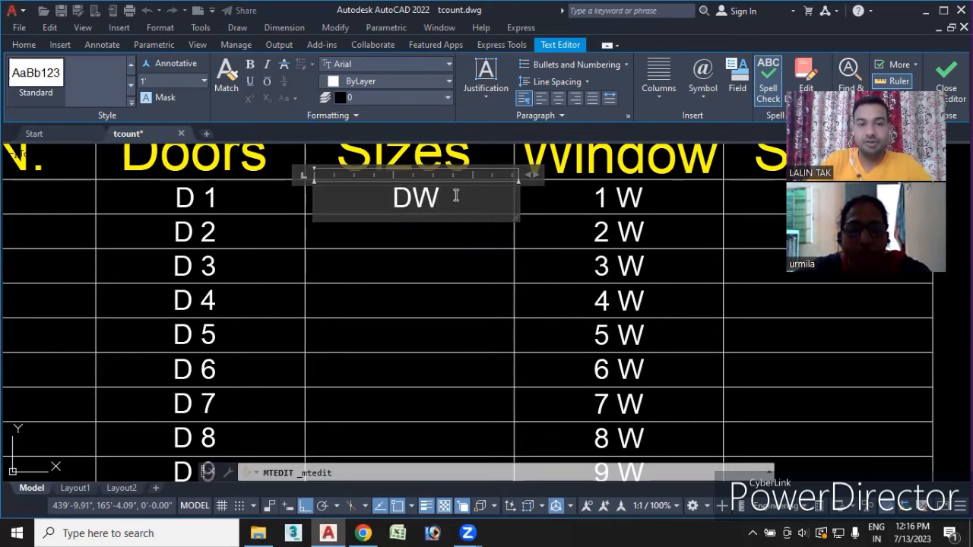
pyautogui.scroll(-4, 485, 231)
pyautogui.click(663, 278)
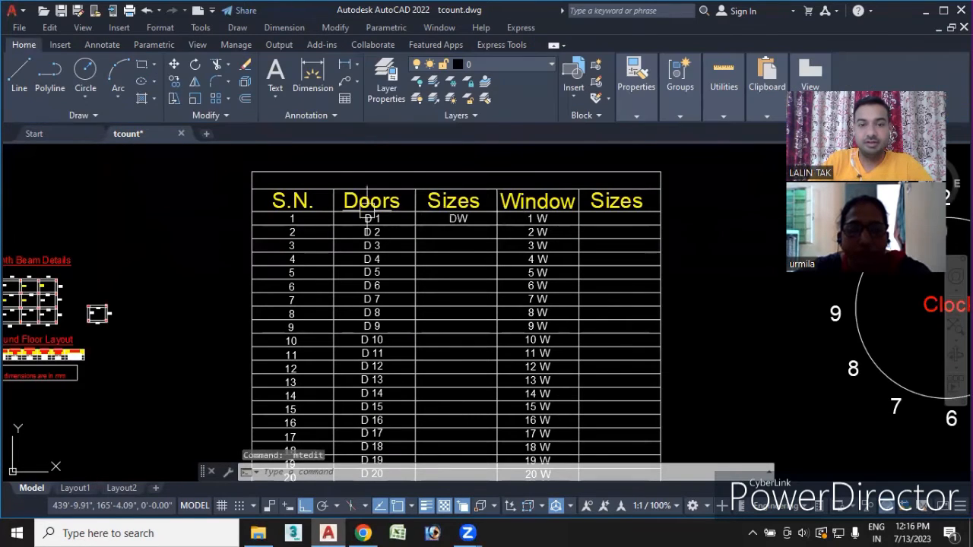
# - Copy the row 1 DW text down the Sizes column beside Doors as a 20-item array spaced one row apart
pyautogui.scroll(5, 479, 216)
pyautogui.click(380, 228)
pyautogui.rightClick(402, 250)
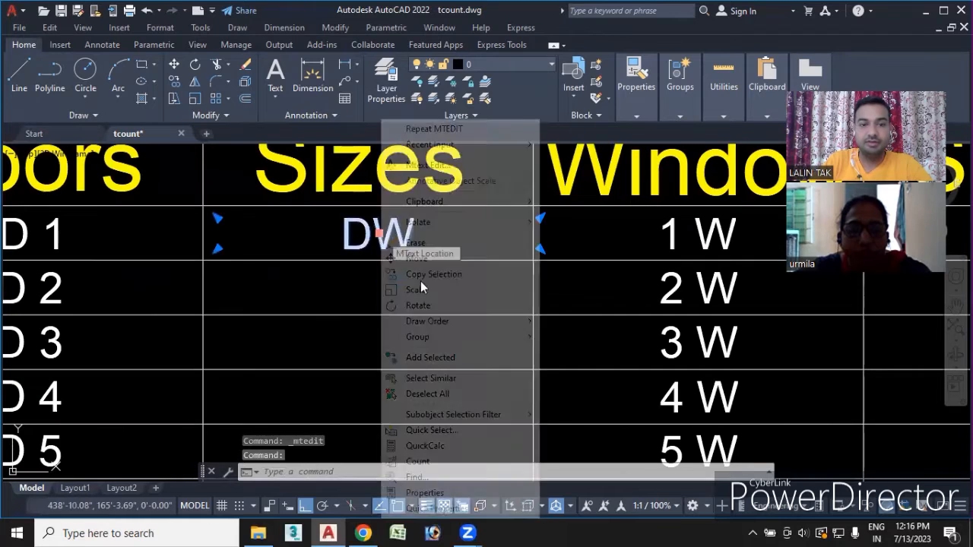
pyautogui.click(430, 274)
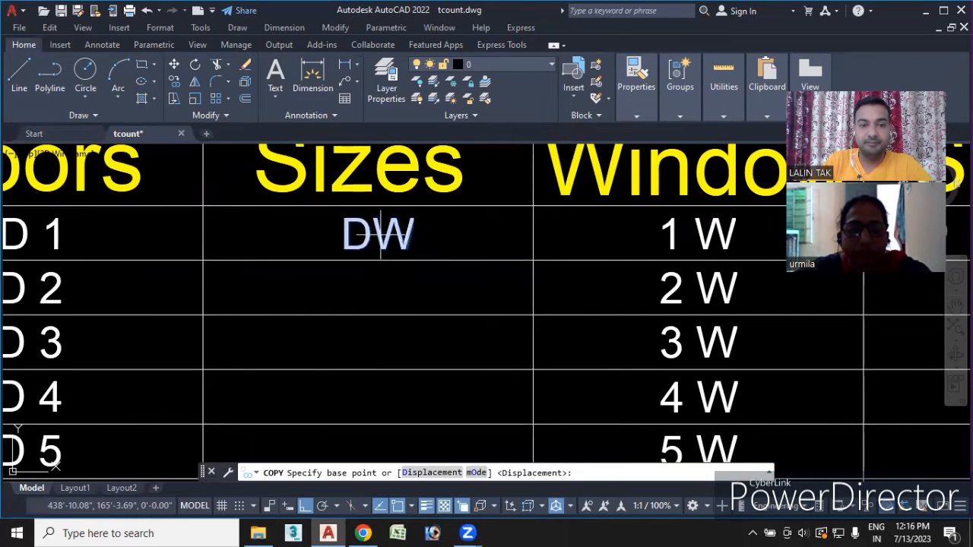
pyautogui.click(381, 236)
pyautogui.click(421, 473)
pyautogui.write('20')
pyautogui.press('Return')
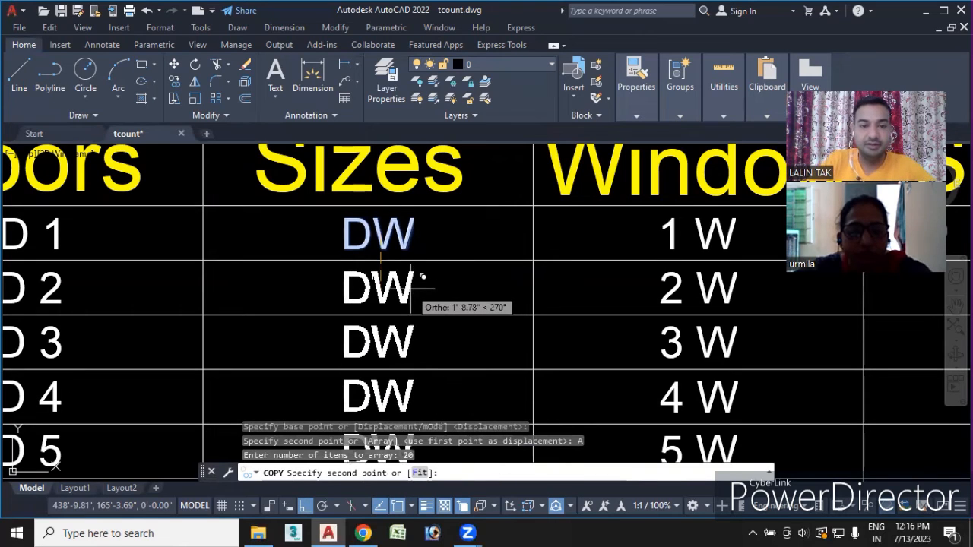
pyautogui.click(418, 281)
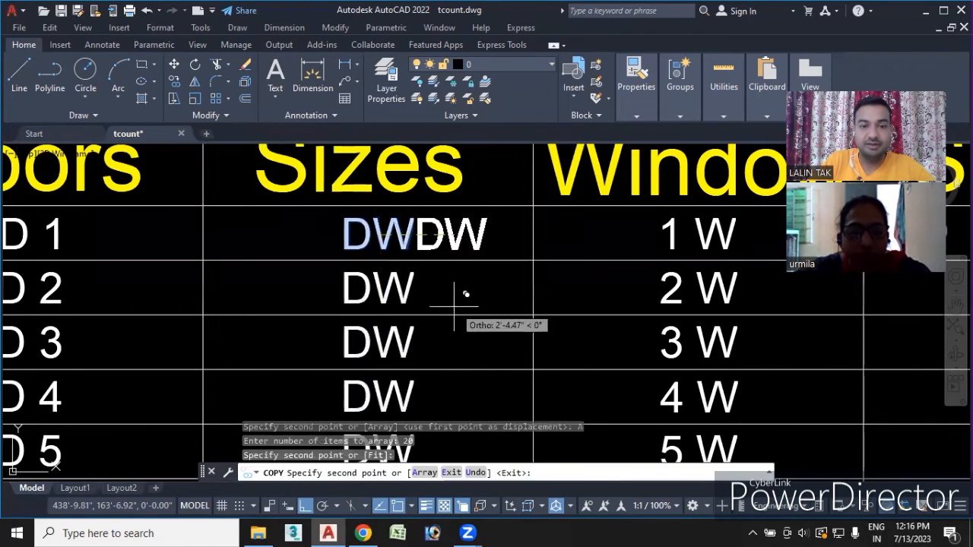
pyautogui.scroll(-5, 456, 315)
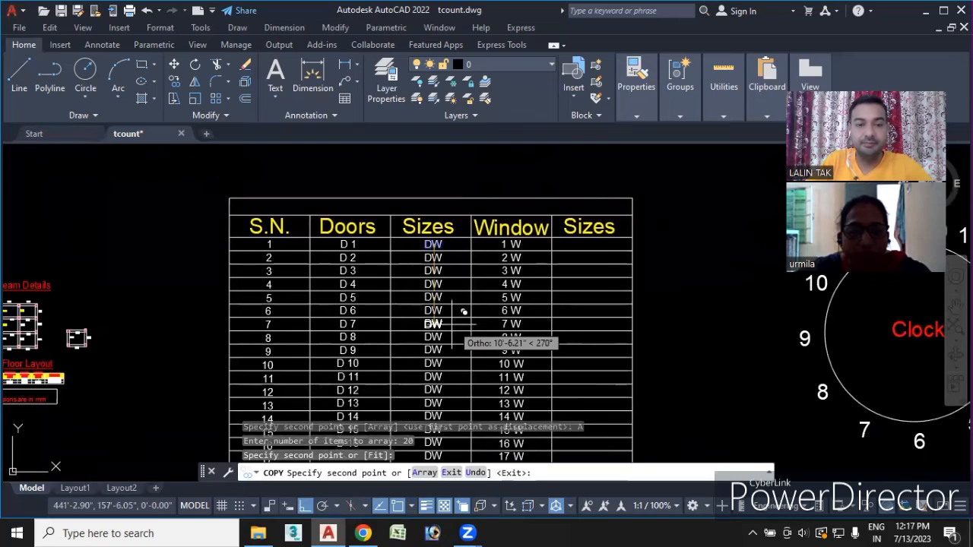
pyautogui.press('Escape')
# - Start TCOUNT and select all the DW texts in the Sizes column from row 1 to row 20
pyautogui.scroll(2, 446, 318)
pyautogui.scroll(2, 450, 267)
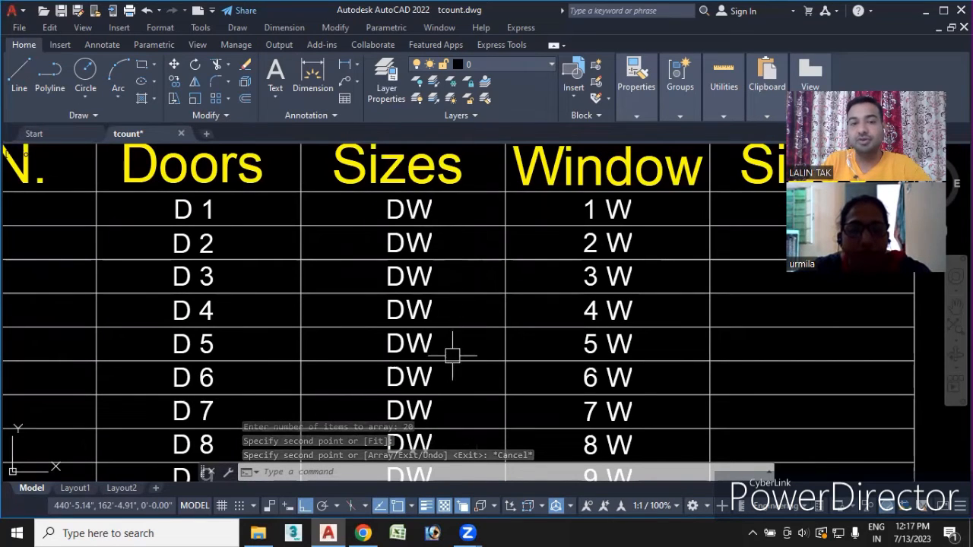
pyautogui.click(418, 476)
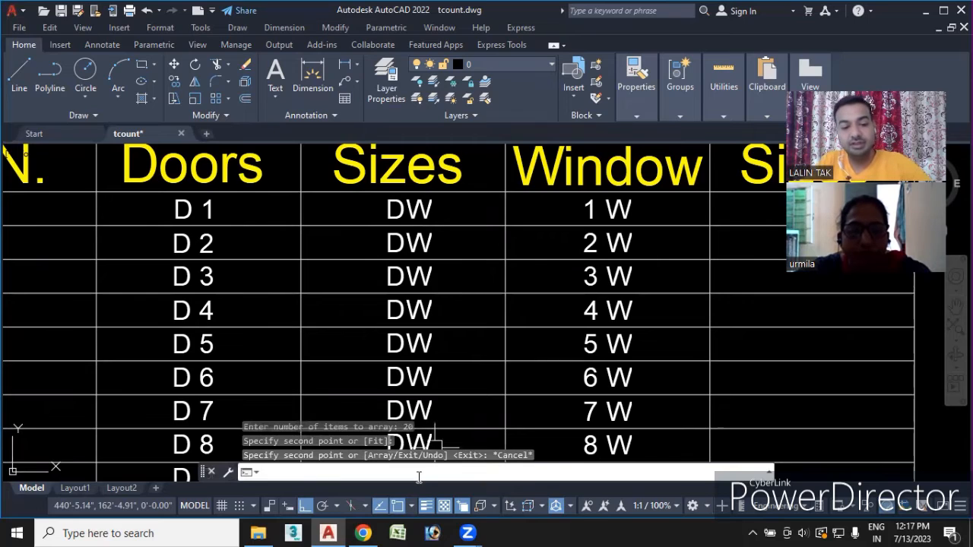
pyautogui.write('tcount')
pyautogui.press('Return')
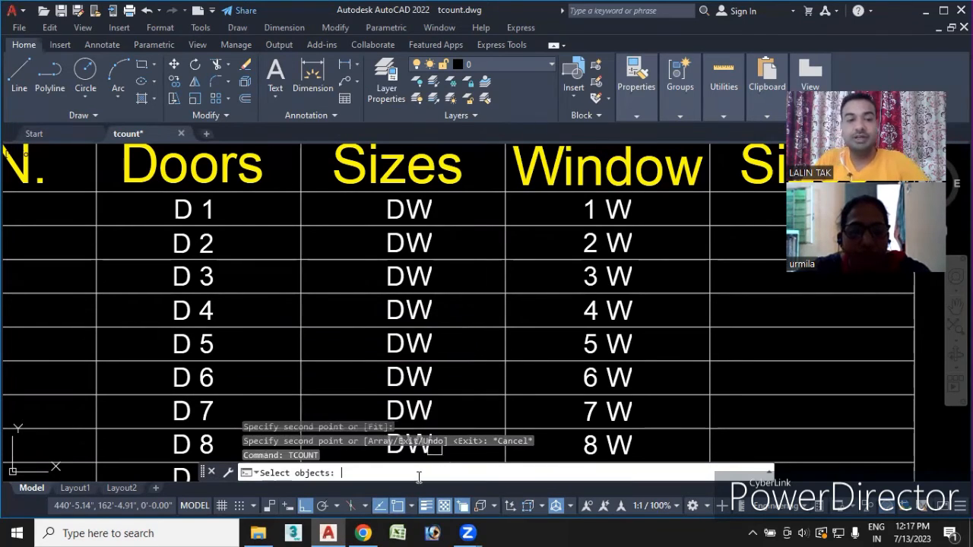
pyautogui.scroll(-2, 411, 219)
pyautogui.scroll(8, 395, 220)
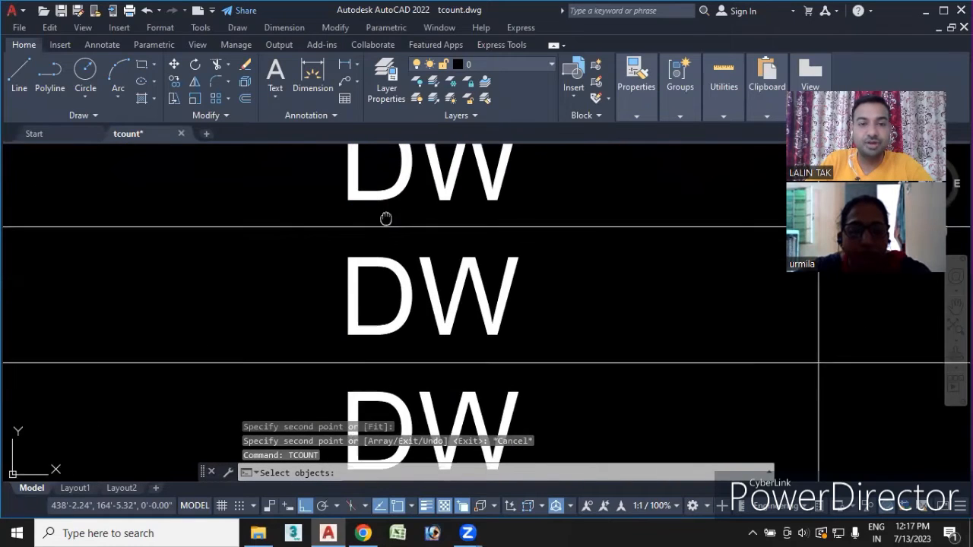
pyautogui.click(347, 247)
pyautogui.scroll(-3, 616, 406)
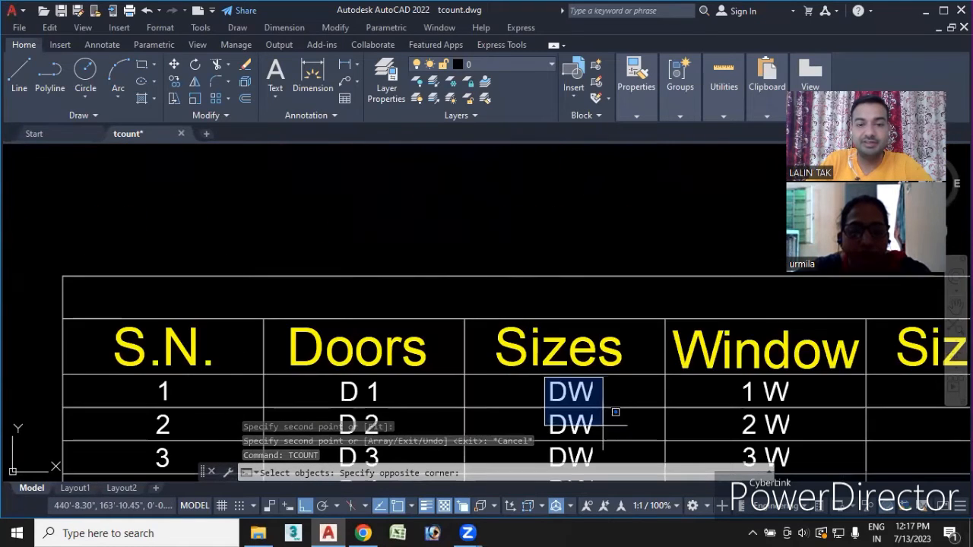
pyautogui.moveTo(617, 406); pyautogui.dragTo(522, 156, button='middle')
pyautogui.scroll(-1, 507, 199)
pyautogui.scroll(-5, 505, 226)
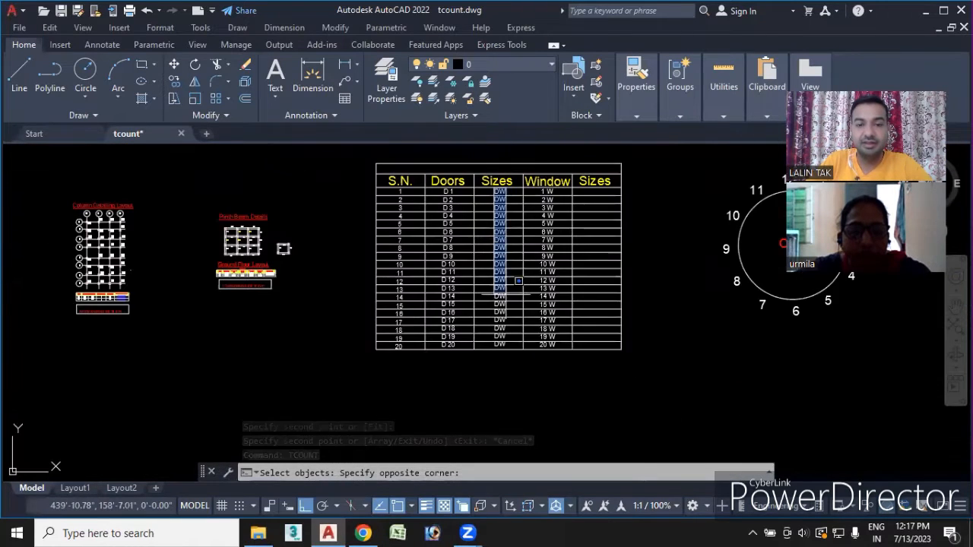
pyautogui.click(512, 370)
pyautogui.press('Return')
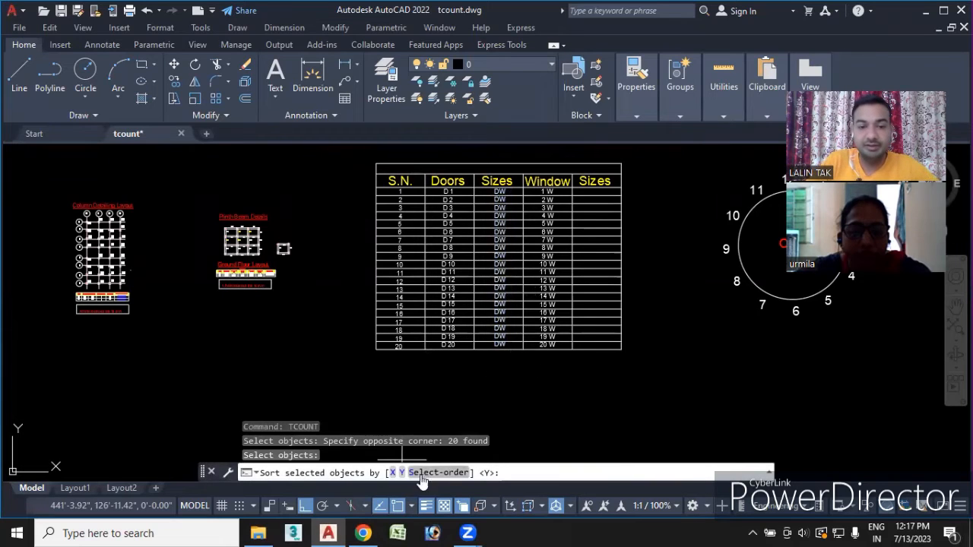
# - Try to number the DW texts sorted by Y, with start and increment 1,2, using Find&replace on the lowercase string w
pyautogui.click(401, 473)
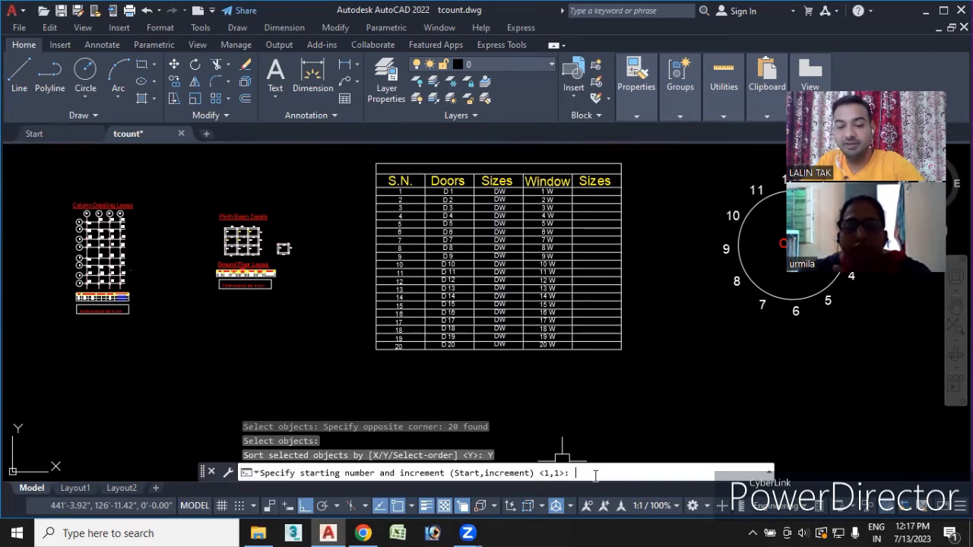
pyautogui.write('1,2')
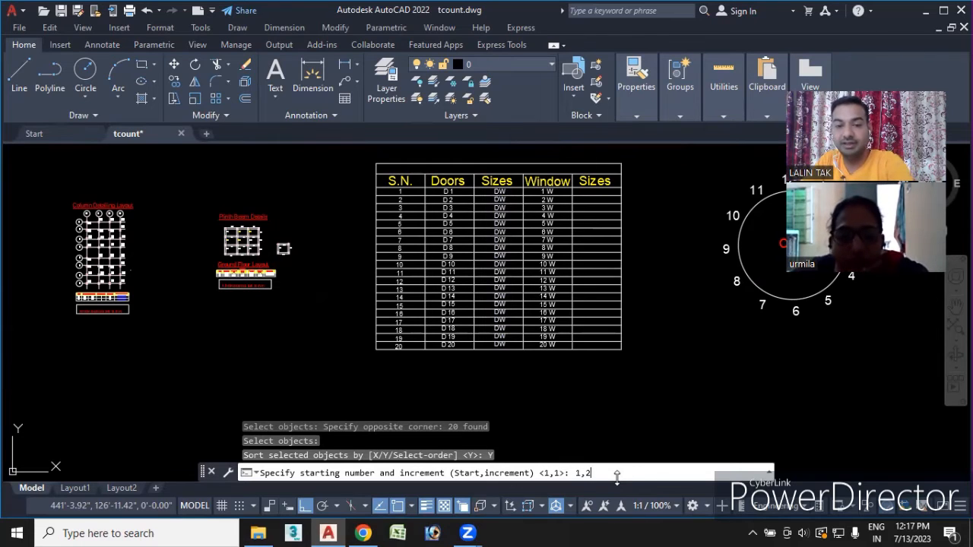
pyautogui.press('Return')
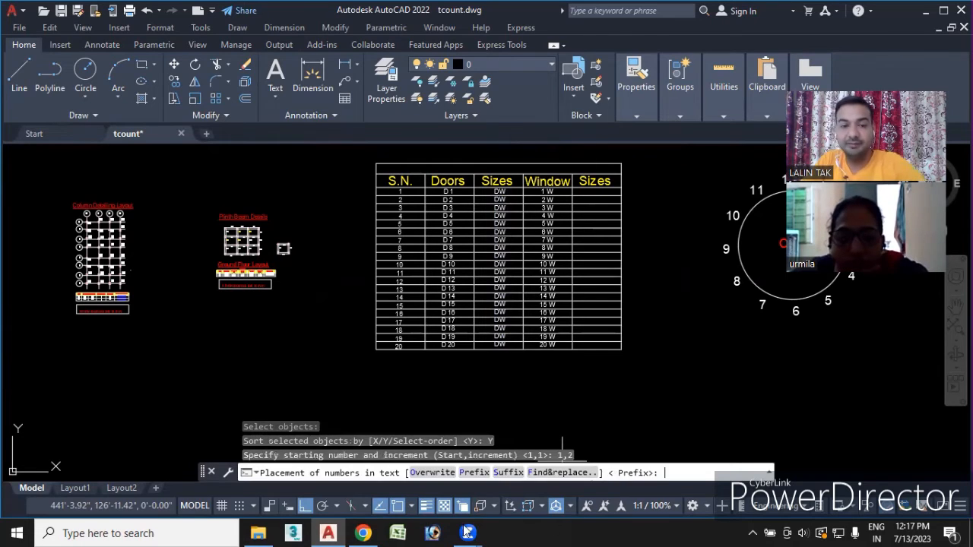
pyautogui.click(558, 473)
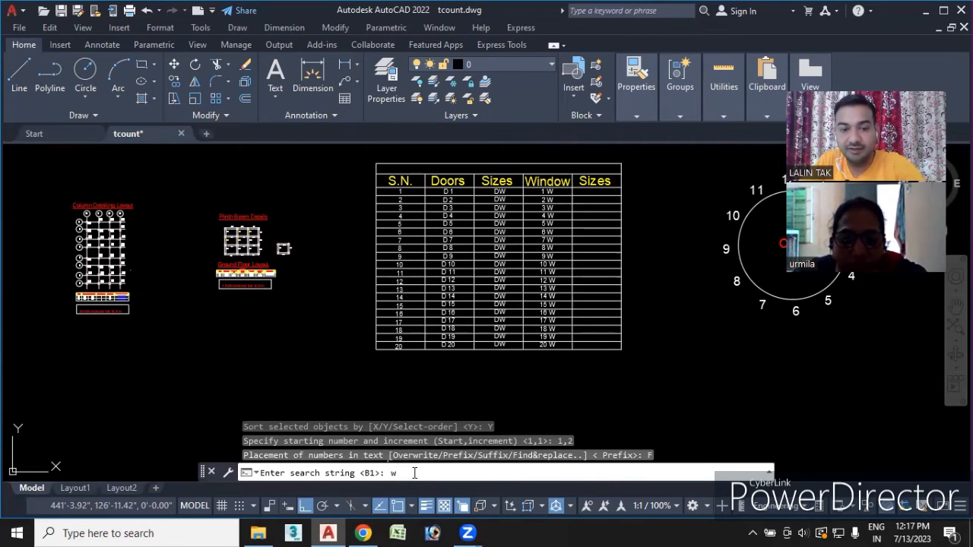
pyautogui.press('Return')
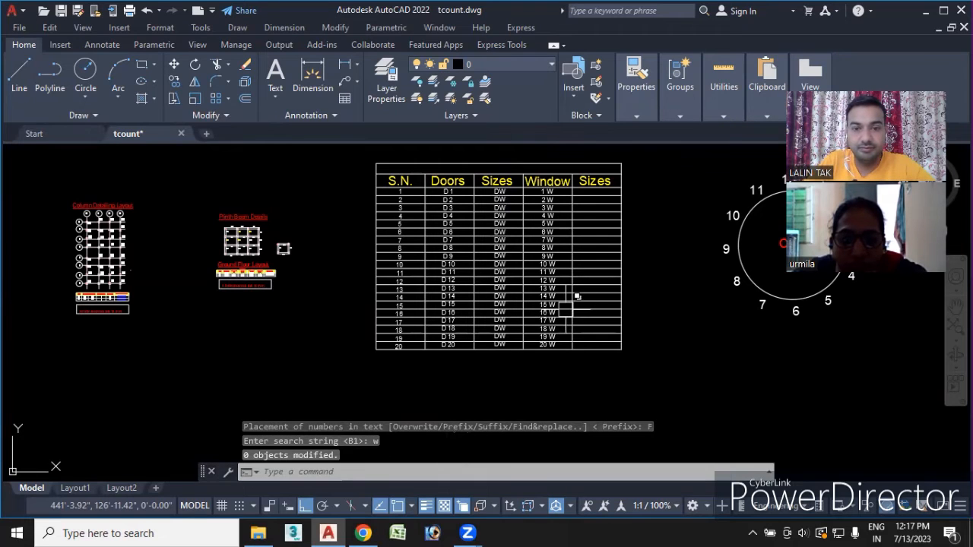
pyautogui.scroll(4, 497, 333)
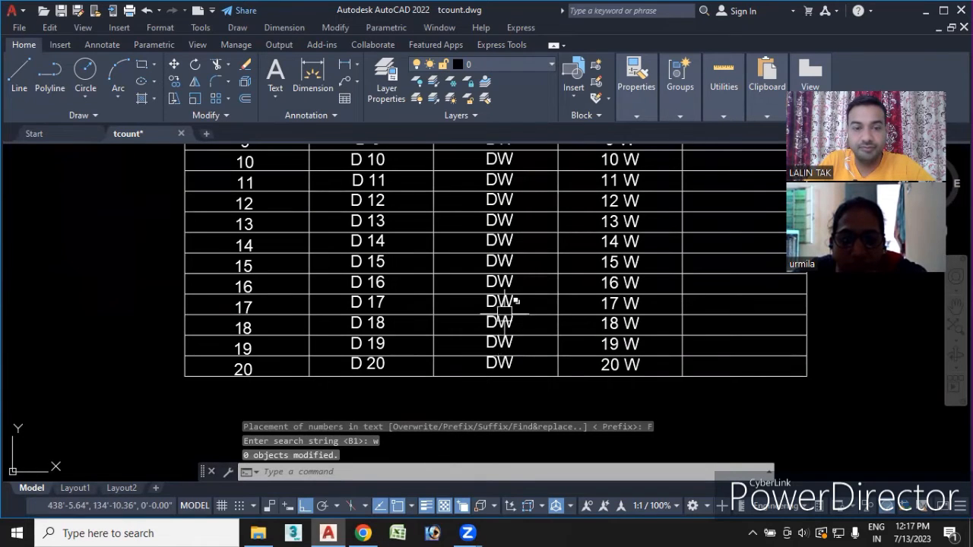
pyautogui.scroll(-4, 494, 310)
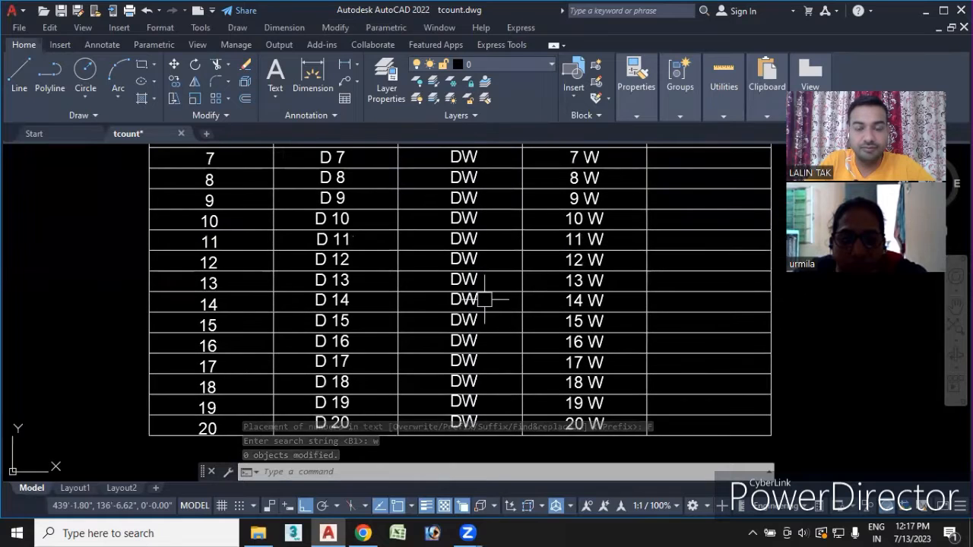
pyautogui.scroll(-3, 484, 312)
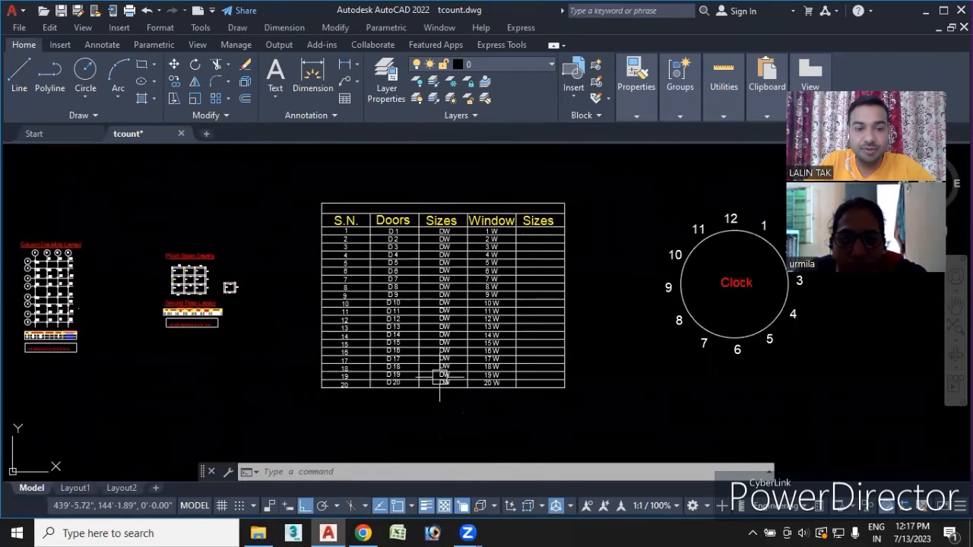
# - Run TCOUNT again on the full column of DW texts, rows 1 to 20
pyautogui.write('tc')
pyautogui.press('Return')
pyautogui.scroll(7, 444, 256)
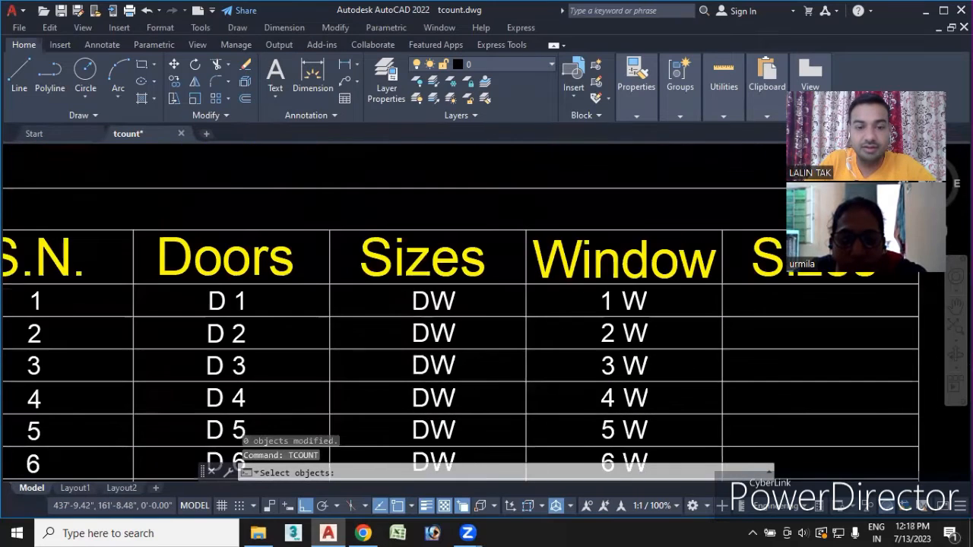
pyautogui.scroll(3, 399, 254)
pyautogui.click(397, 226)
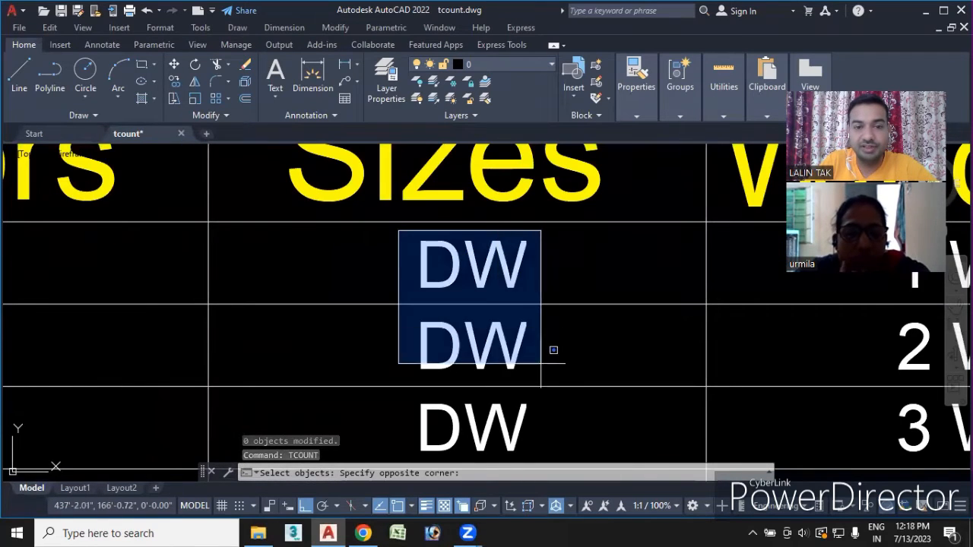
pyautogui.scroll(-6, 554, 387)
pyautogui.moveTo(555, 387); pyautogui.dragTo(521, 251, button='middle')
pyautogui.scroll(-8, 526, 317)
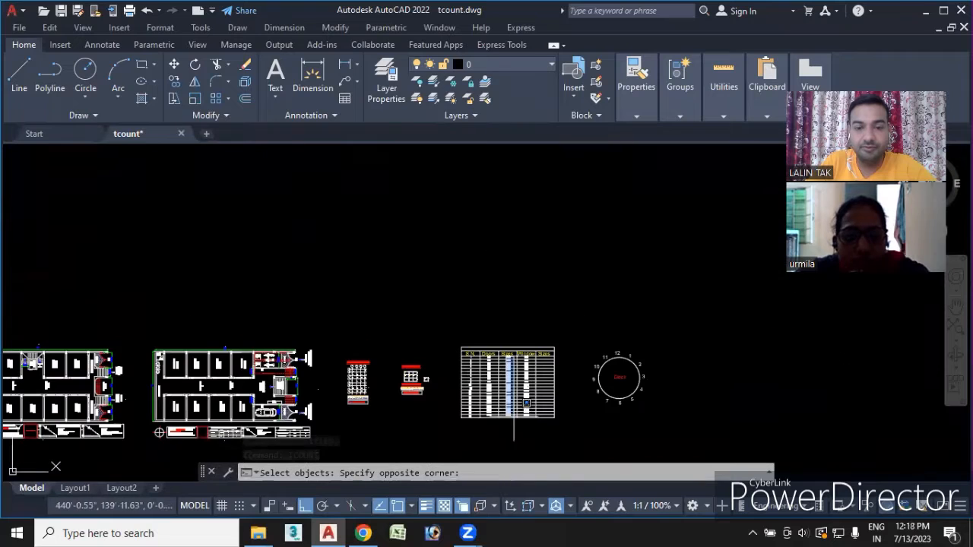
pyautogui.click(513, 431)
pyautogui.scroll(8, 515, 416)
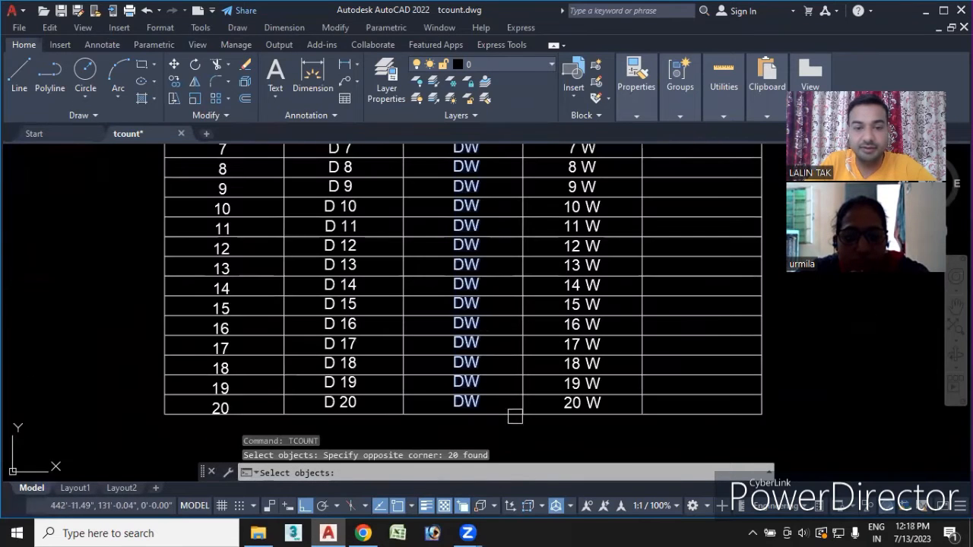
pyautogui.press('Return')
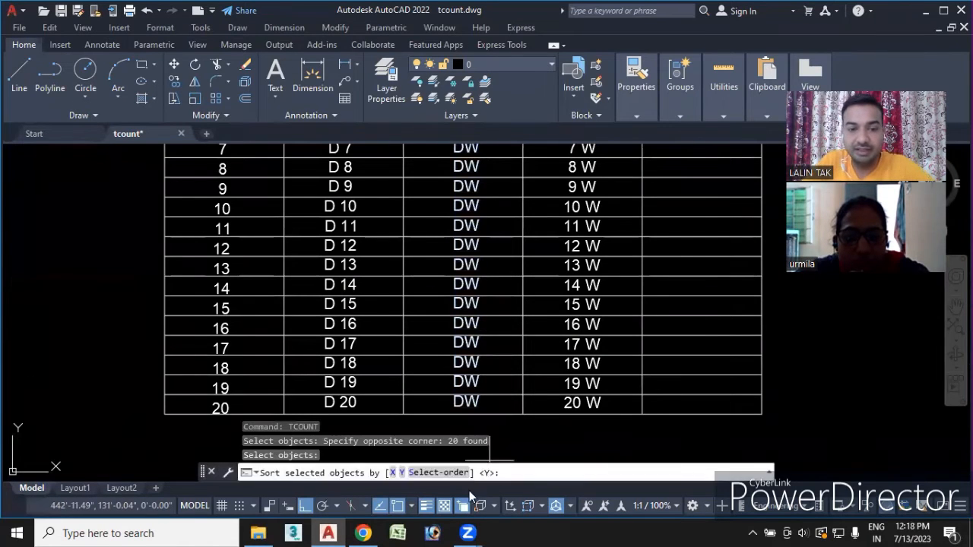
# - Number the selected DW texts sorted by Y, with start and increment 1,2, using Find&replace on the uppercase string W
pyautogui.click(401, 473)
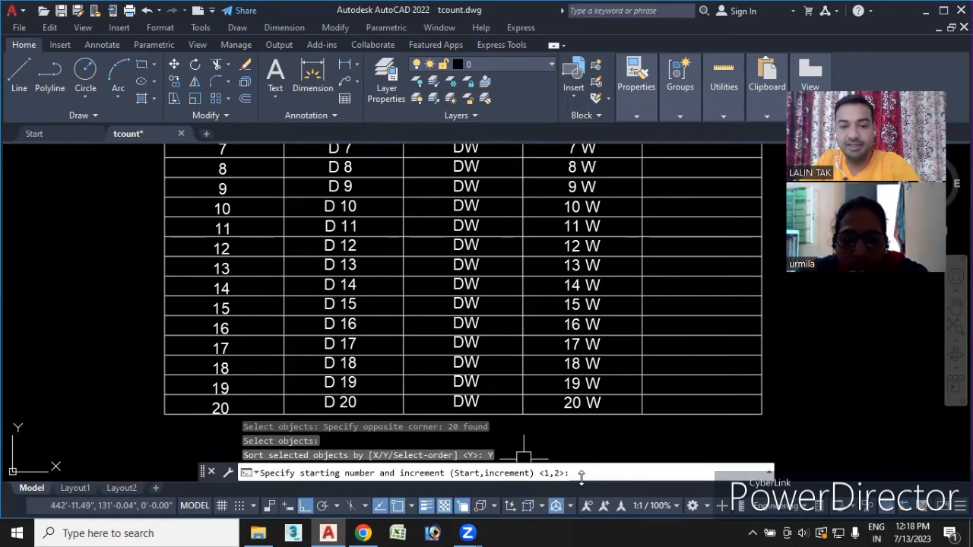
pyautogui.press('Return')
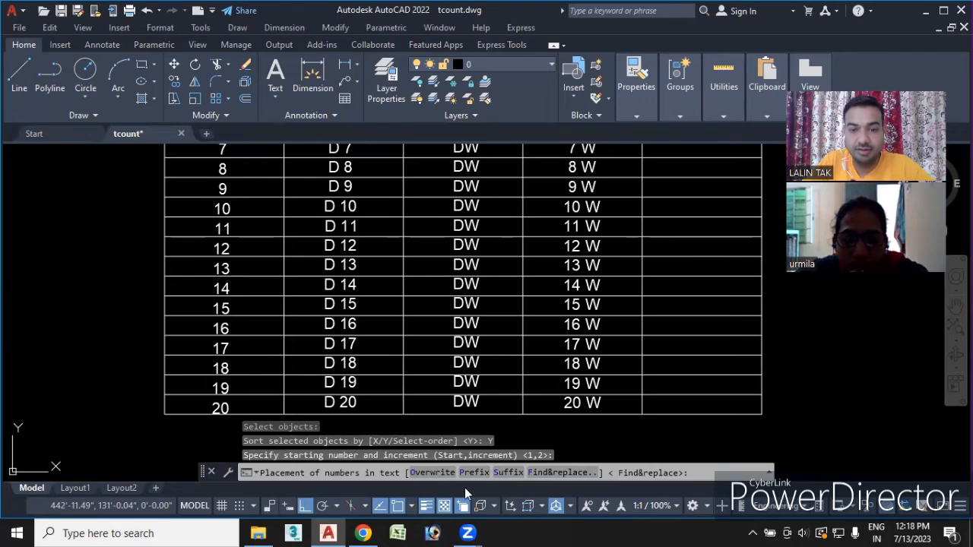
pyautogui.click(559, 472)
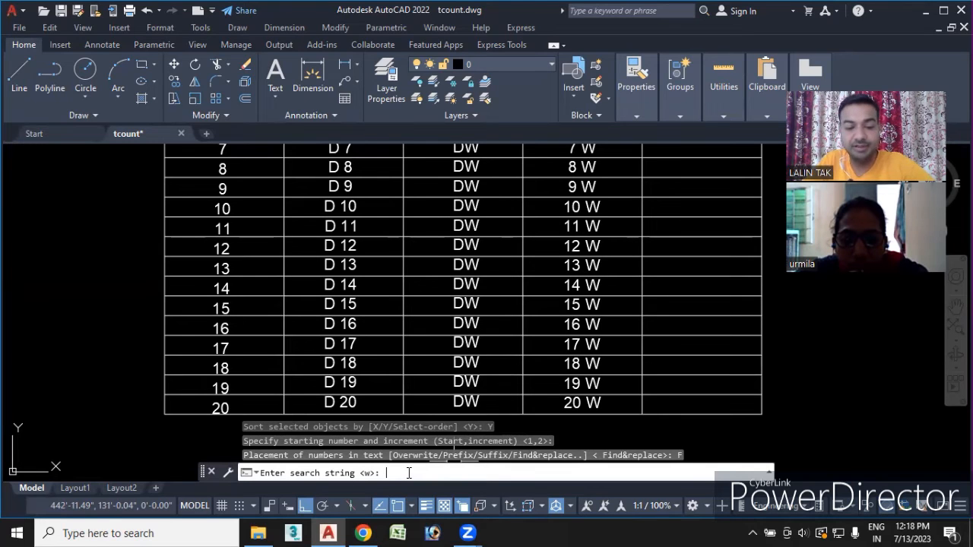
pyautogui.press('Return')
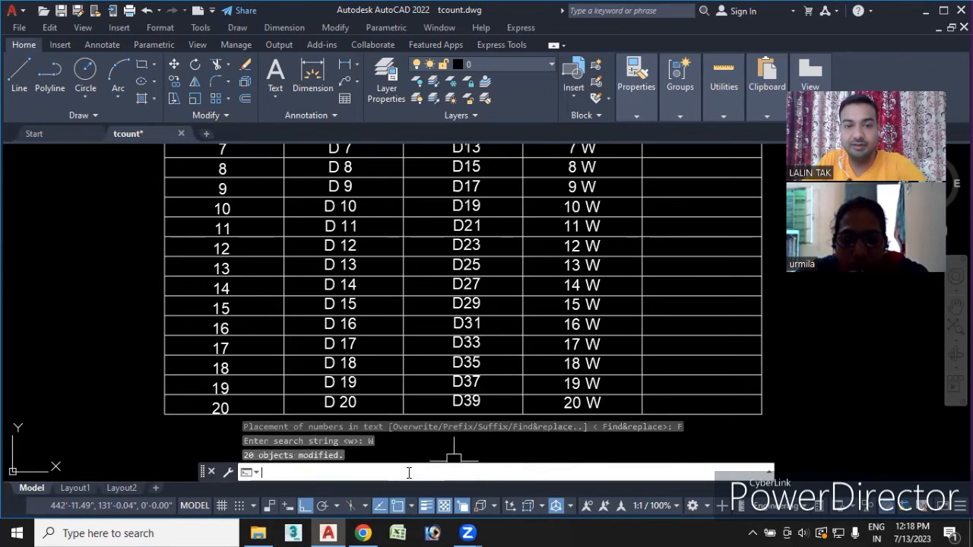
# - Examine the renumbered labels down the Sizes column and compare them with the Doors and Window columns
pyautogui.moveTo(516, 276); pyautogui.dragTo(559, 468, button='middle')
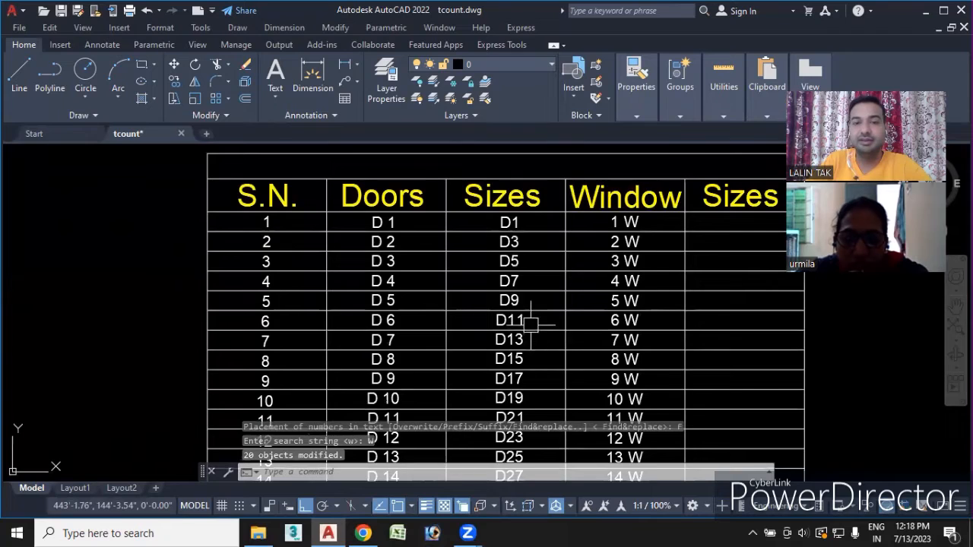
pyautogui.scroll(5, 522, 256)
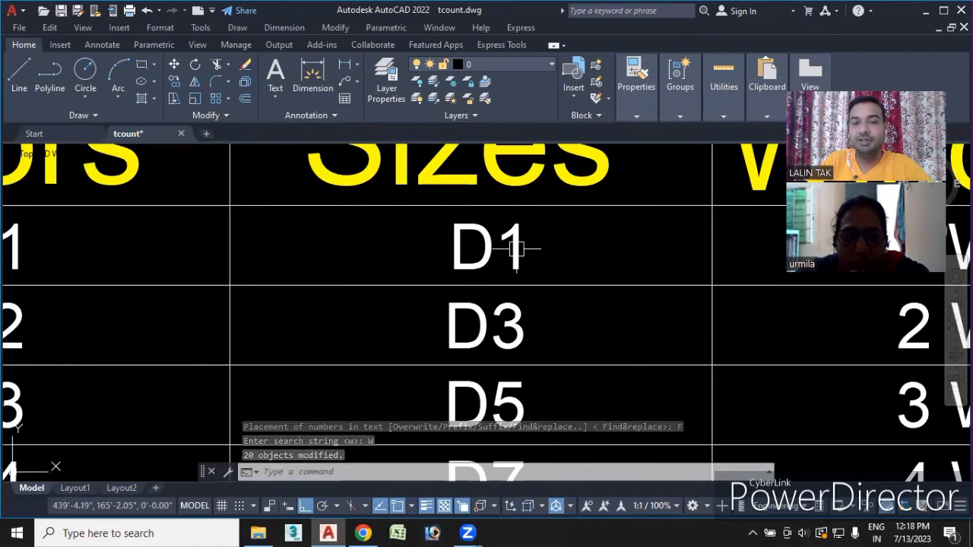
pyautogui.moveTo(516, 331); pyautogui.dragTo(505, 273, button='middle')
pyautogui.moveTo(532, 372); pyautogui.dragTo(504, 319, button='middle')
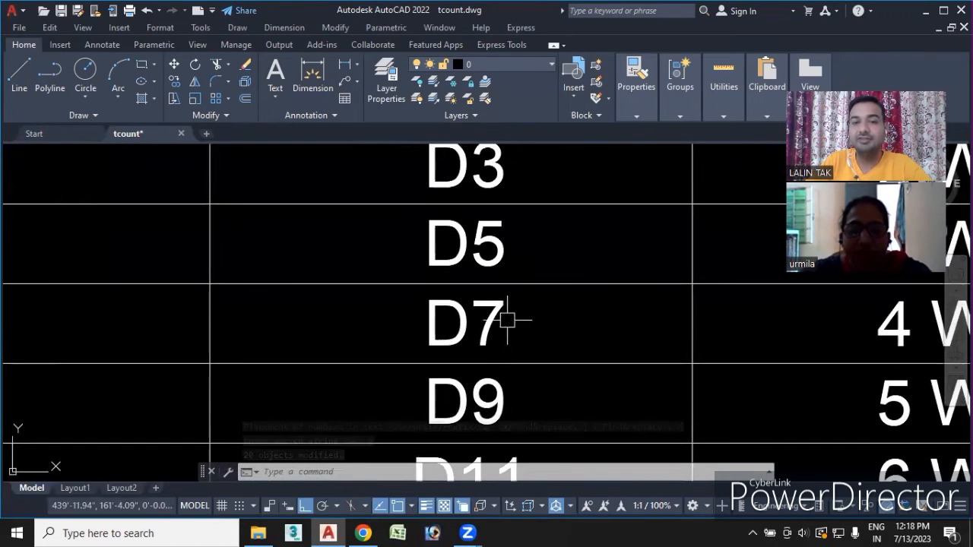
pyautogui.scroll(-3, 532, 327)
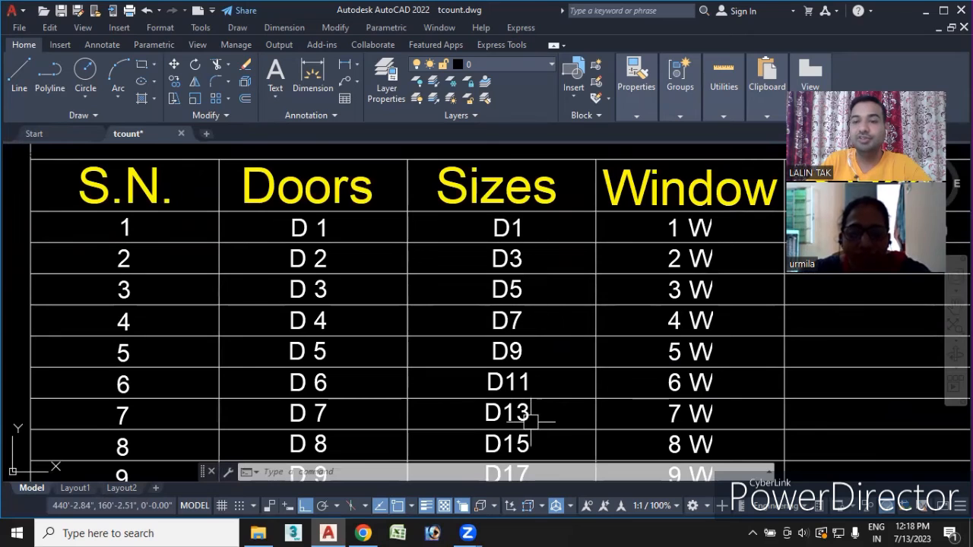
pyautogui.scroll(-6, 539, 319)
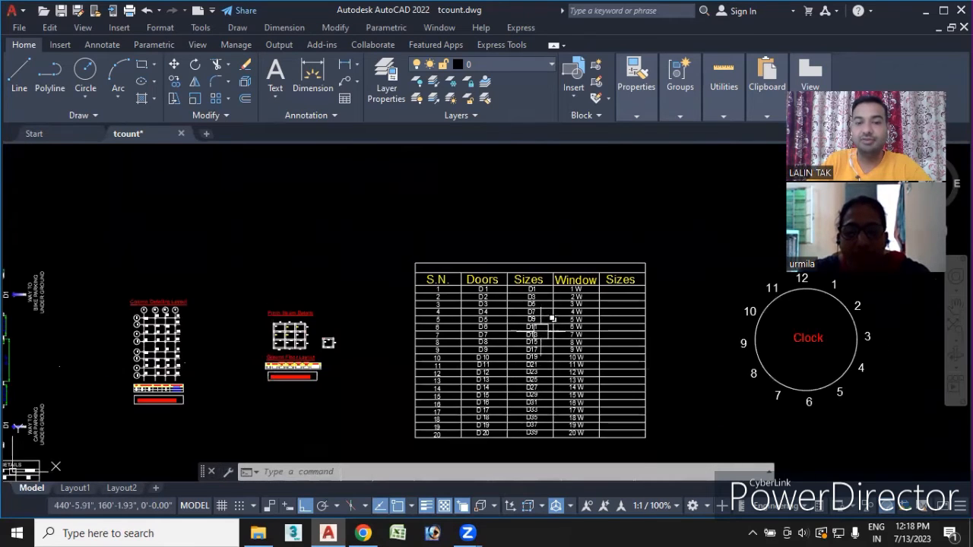
pyautogui.moveTo(525, 342); pyautogui.dragTo(493, 306, button='middle')
pyautogui.scroll(4, 490, 300)
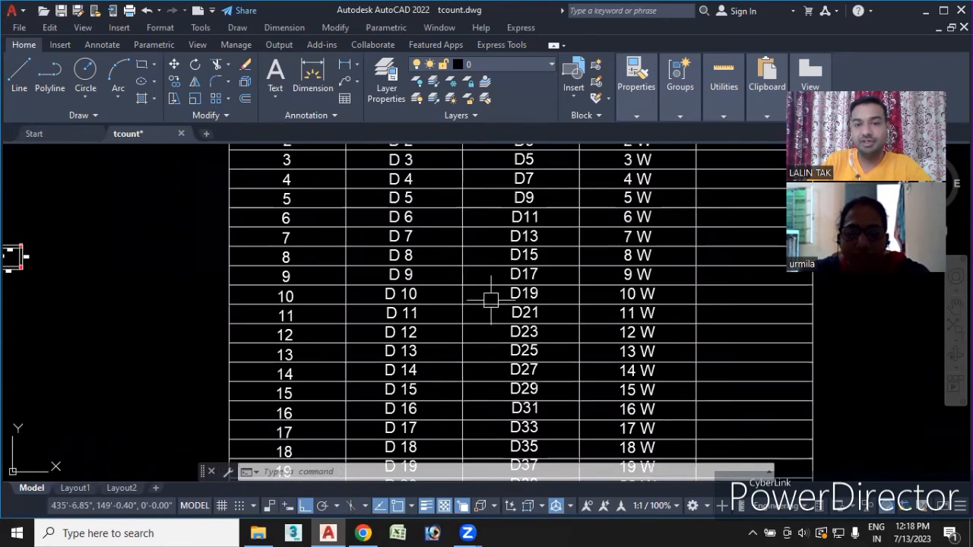
# - Look over the numbered door and window schedule, from the S.N. column across to the Window column
pyautogui.scroll(-4, 523, 286)
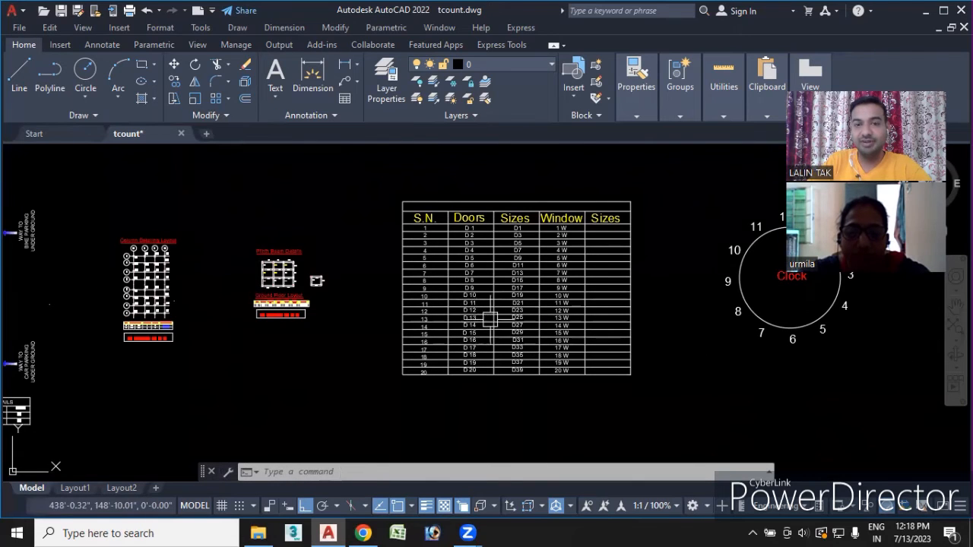
pyautogui.moveTo(484, 303); pyautogui.dragTo(536, 304, button='middle')
pyautogui.scroll(4, 538, 302)
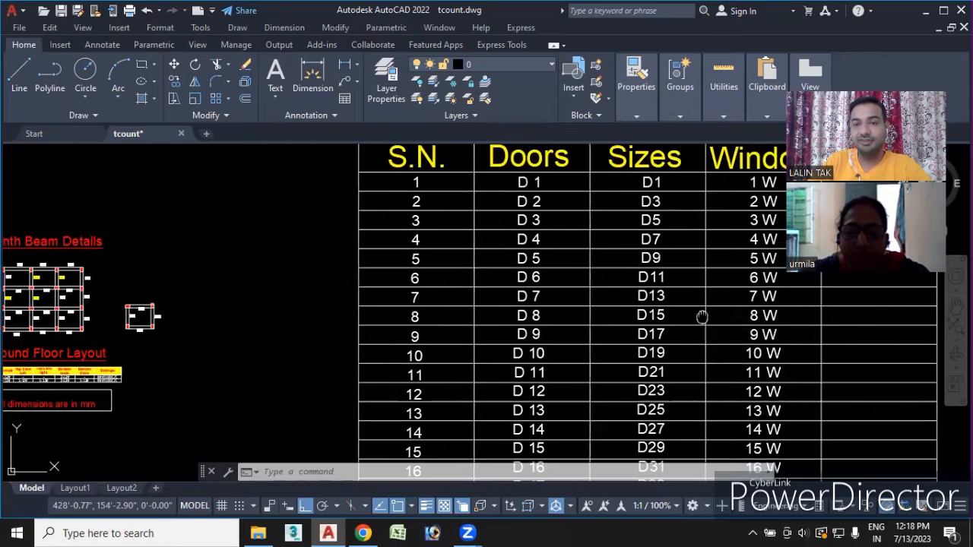
pyautogui.moveTo(653, 274); pyautogui.dragTo(564, 243, button='middle')
pyautogui.scroll(-4, 560, 256)
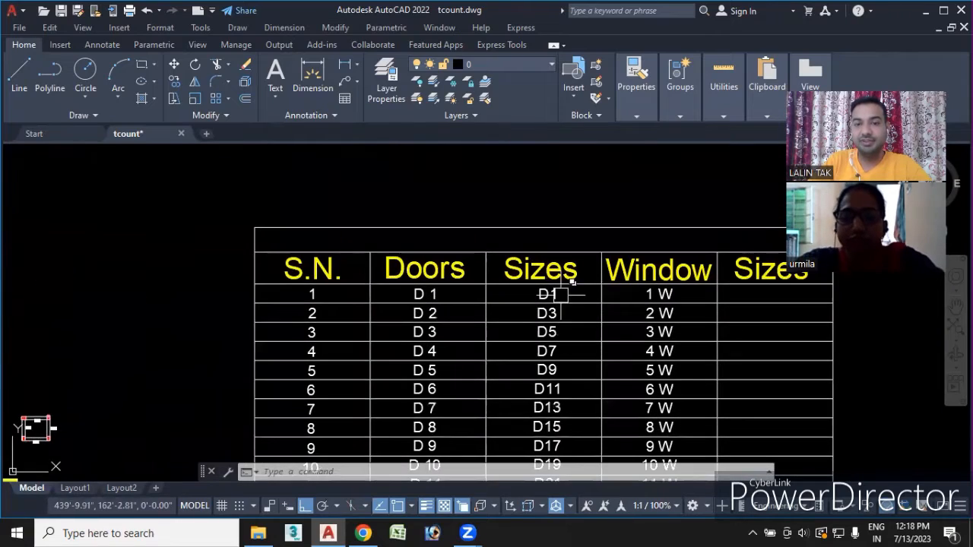
pyautogui.scroll(-2, 462, 369)
pyautogui.scroll(2, 441, 322)
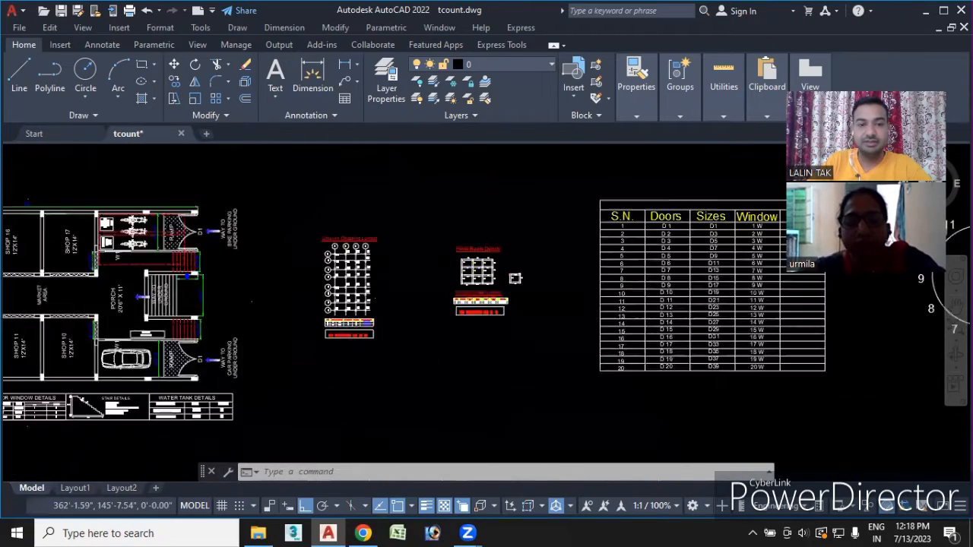
# - Review the column layout's grid bubbles, the shop floor plans and the clock drawing for their number labels
pyautogui.scroll(6, 312, 288)
pyautogui.moveTo(227, 245); pyautogui.dragTo(247, 390, button='middle')
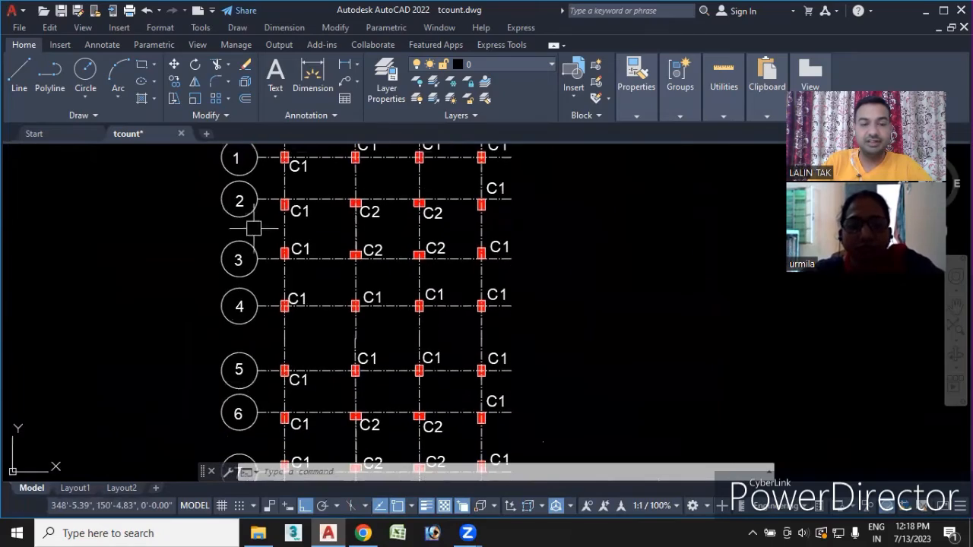
pyautogui.scroll(-5, 254, 219)
pyautogui.scroll(3, 207, 261)
pyautogui.scroll(3, 268, 287)
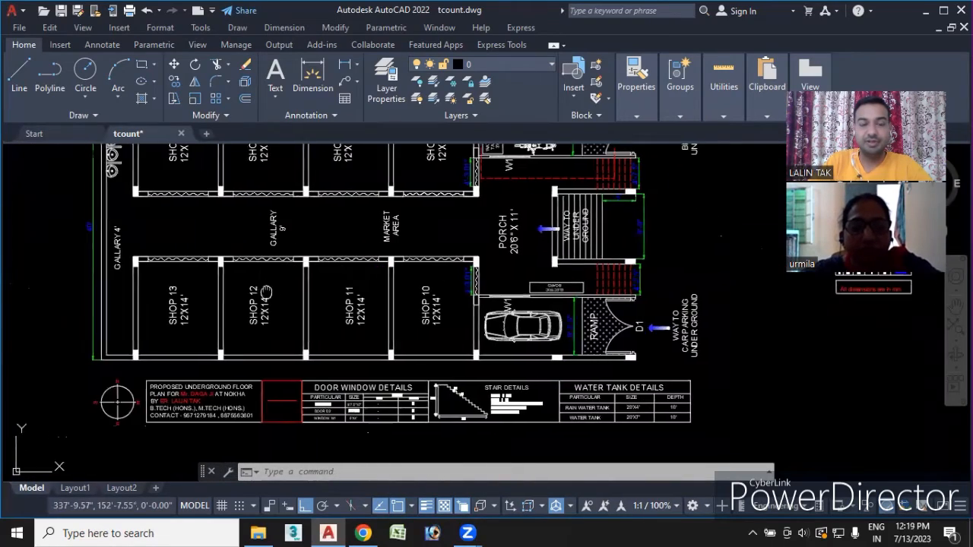
pyautogui.scroll(2, 499, 276)
pyautogui.moveTo(378, 255)
pyautogui.mouseDown(button='middle')
pyautogui.moveTo(330, 274)
pyautogui.moveTo(426, 295)
pyautogui.mouseUp(button='middle')
pyautogui.scroll(-5, 466, 276)
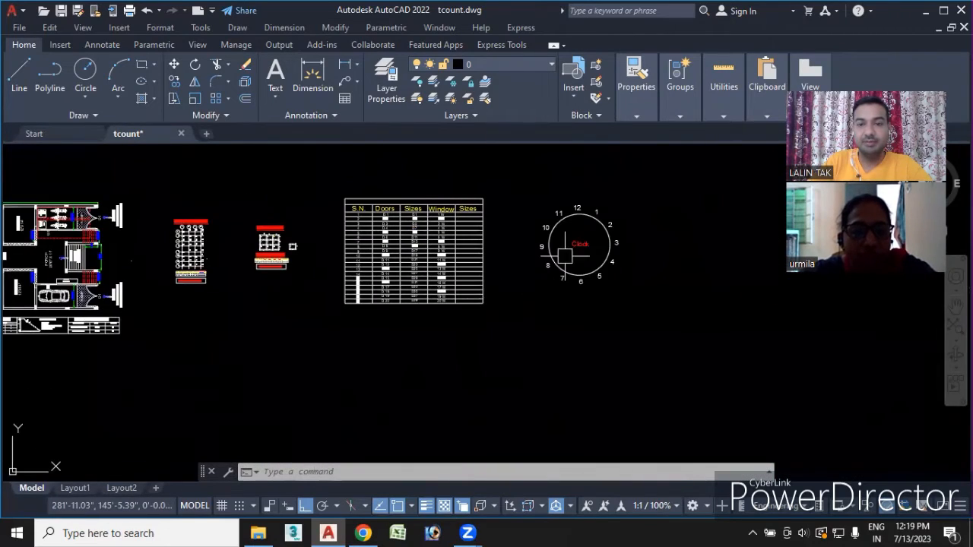
pyautogui.scroll(2, 535, 264)
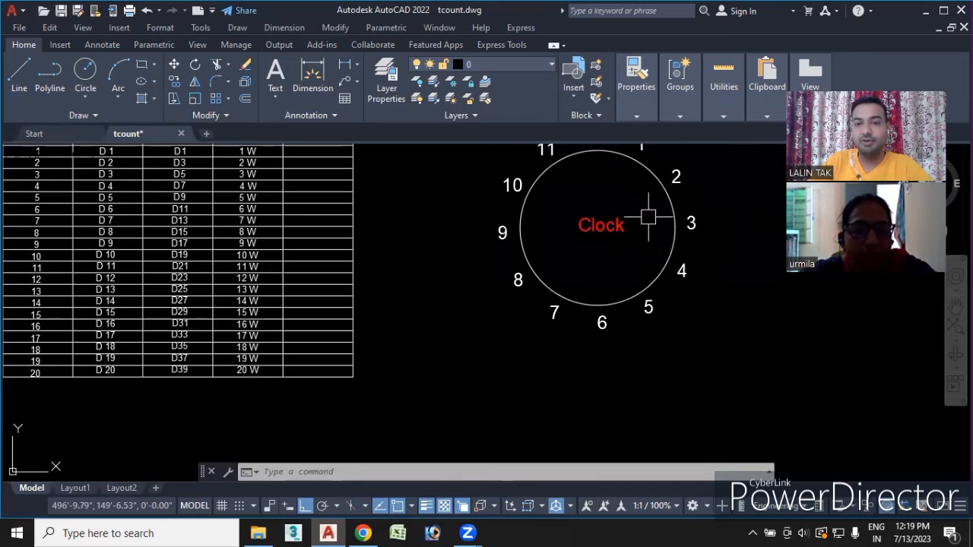
pyautogui.scroll(-8, 349, 259)
pyautogui.moveTo(159, 301); pyautogui.dragTo(385, 313, button='middle')
pyautogui.scroll(7, 329, 294)
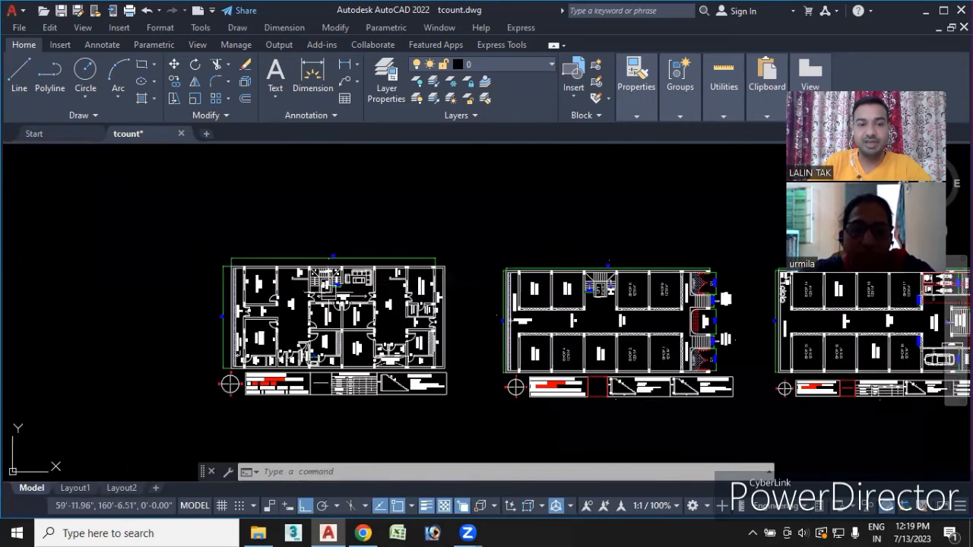
pyautogui.scroll(-8, 435, 251)
pyautogui.moveTo(760, 346); pyautogui.dragTo(161, 367, button='middle')
pyautogui.moveTo(783, 332); pyautogui.dragTo(267, 275, button='middle')
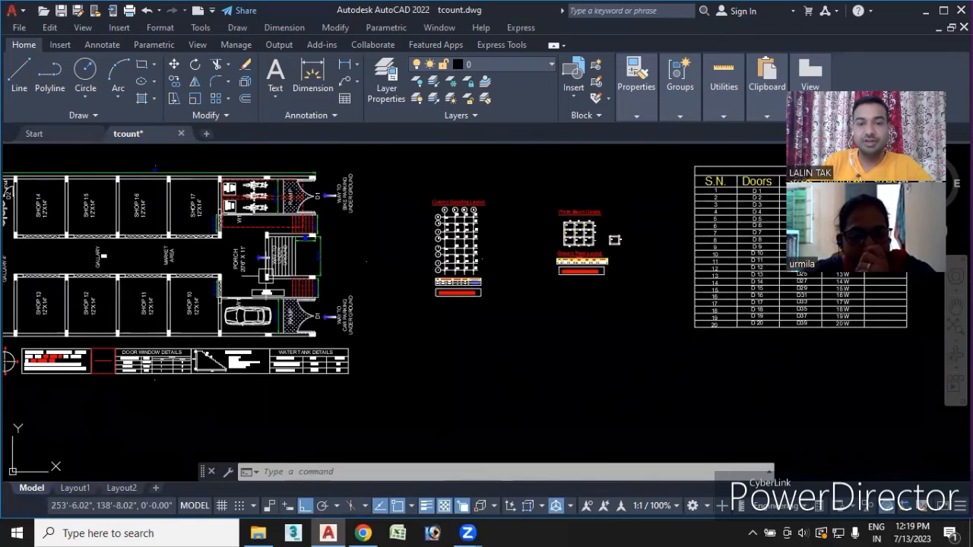
# - Examine the PB1 and PB2 beam labels on the Plinth Beam Details plan
pyautogui.scroll(6, 579, 243)
pyautogui.scroll(7, 617, 232)
pyautogui.moveTo(606, 231); pyautogui.dragTo(578, 298, button='middle')
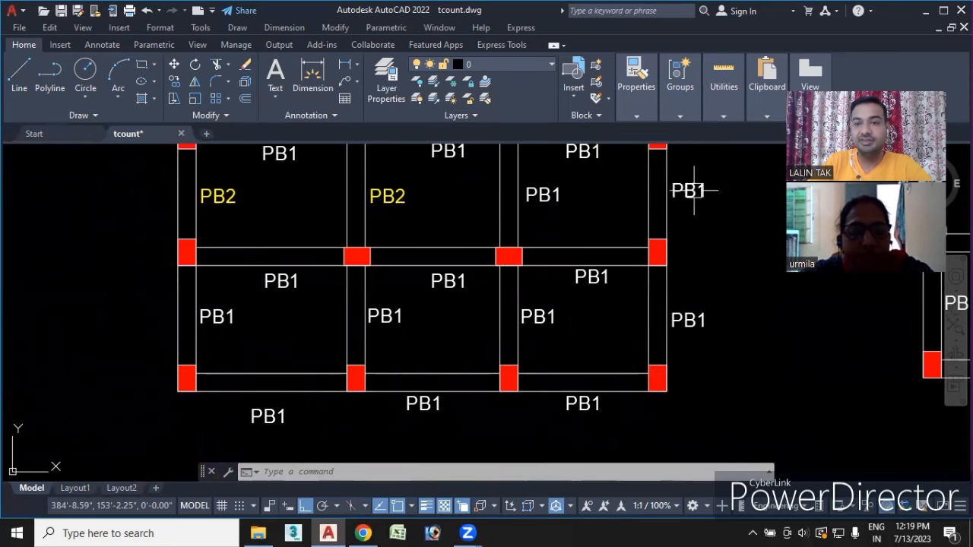
pyautogui.scroll(-5, 694, 190)
pyautogui.moveTo(691, 200); pyautogui.dragTo(614, 299, button='middle')
pyautogui.moveTo(514, 278); pyautogui.dragTo(480, 260, button='middle')
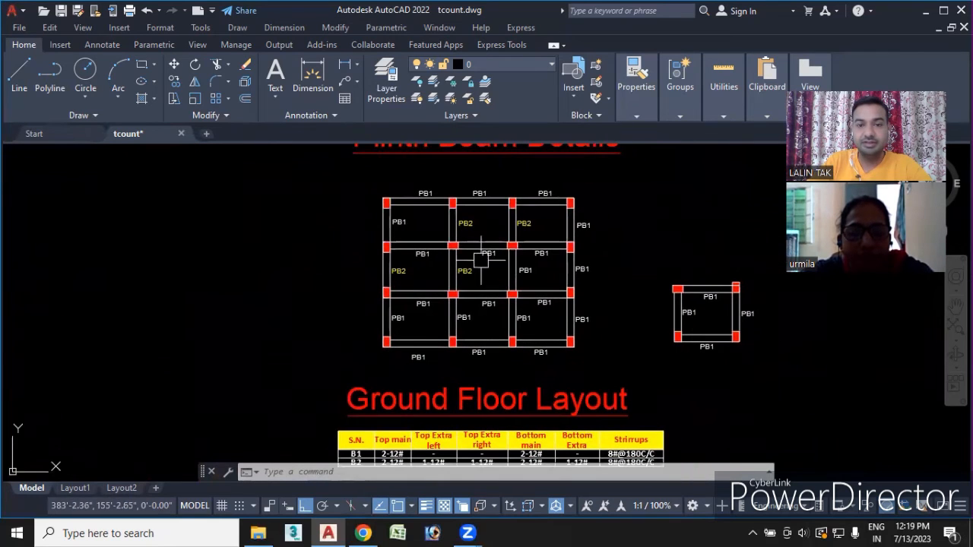
pyautogui.scroll(4, 422, 361)
pyautogui.scroll(-2, 521, 336)
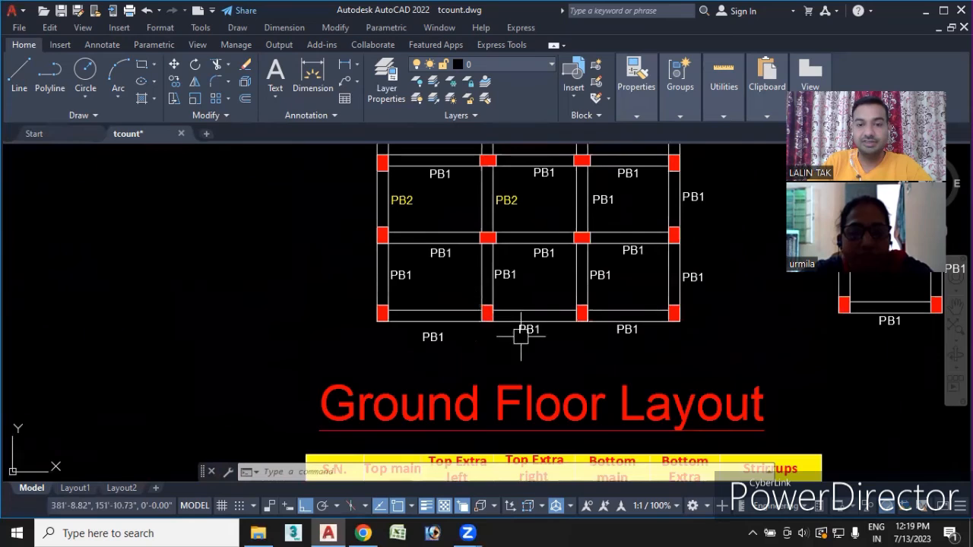
pyautogui.moveTo(521, 337)
pyautogui.mouseDown(button='middle')
pyautogui.moveTo(480, 365)
pyautogui.moveTo(395, 395)
pyautogui.mouseUp(button='middle')
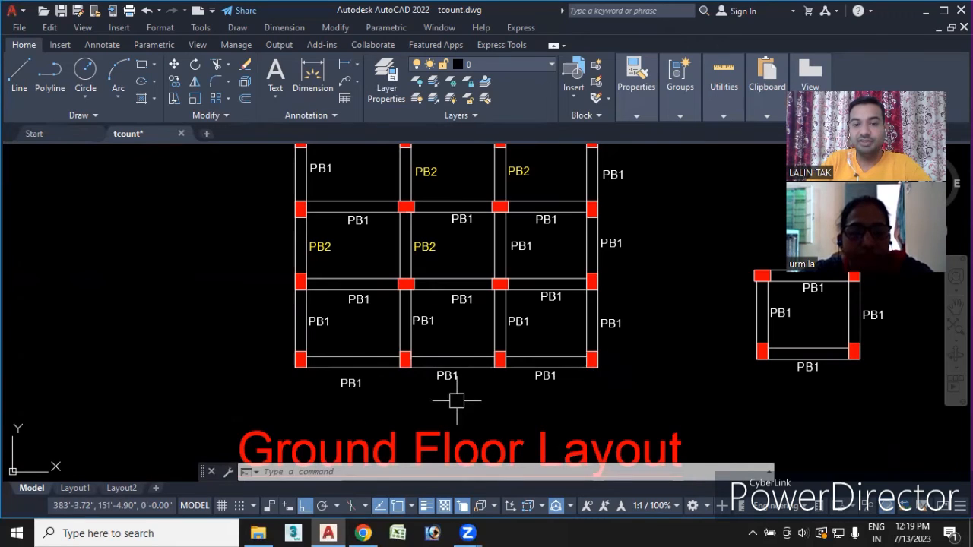
pyautogui.moveTo(451, 397); pyautogui.dragTo(432, 453, button='middle')
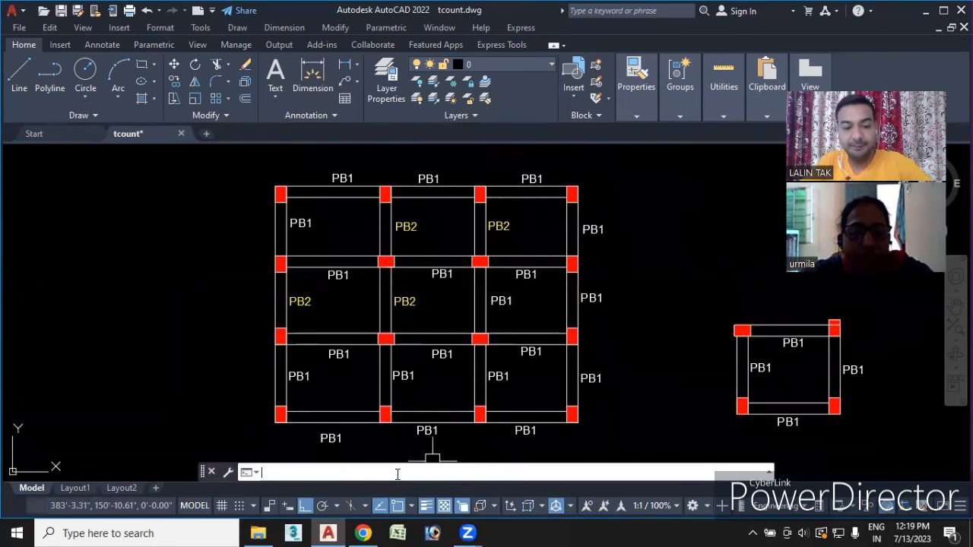
# - Run TCOUNT on the nine outer PB1 labels, picked counterclockwise from the lower-left label along the bottom, right and top edges of the plan
pyautogui.write('COUNT')
pyautogui.press('Return')
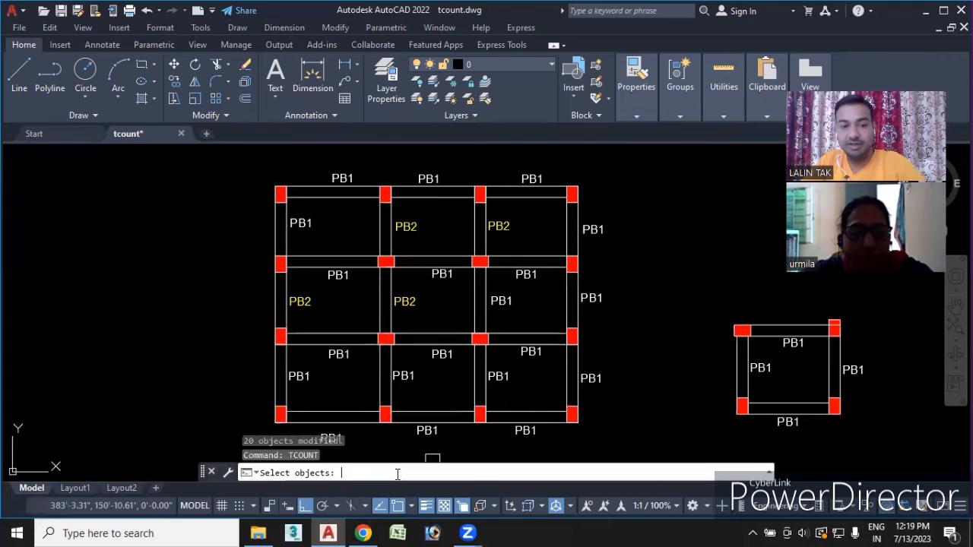
pyautogui.moveTo(338, 448); pyautogui.dragTo(356, 407, button='middle')
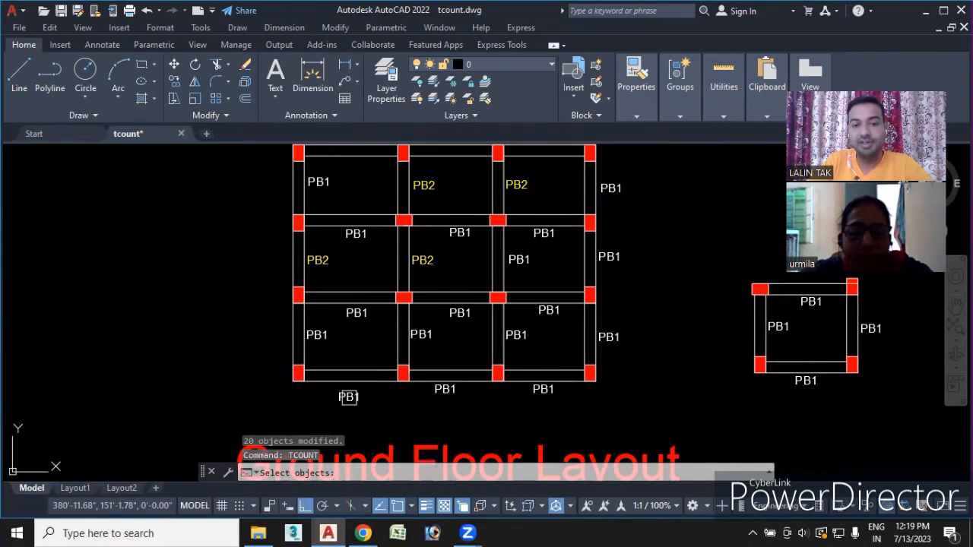
pyautogui.click(348, 397)
pyautogui.click(430, 390)
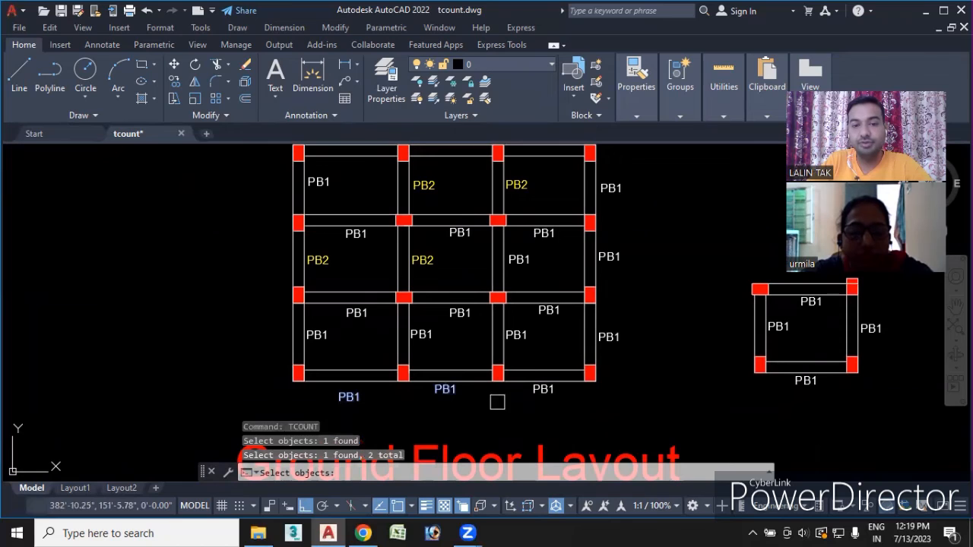
pyautogui.click(536, 390)
pyautogui.click(609, 337)
pyautogui.moveTo(614, 258); pyautogui.dragTo(621, 329, button='middle')
pyautogui.click(620, 328)
pyautogui.click(618, 259)
pyautogui.click(557, 207)
pyautogui.click(453, 208)
pyautogui.click(367, 207)
pyautogui.moveTo(665, 339); pyautogui.dragTo(662, 238, button='middle')
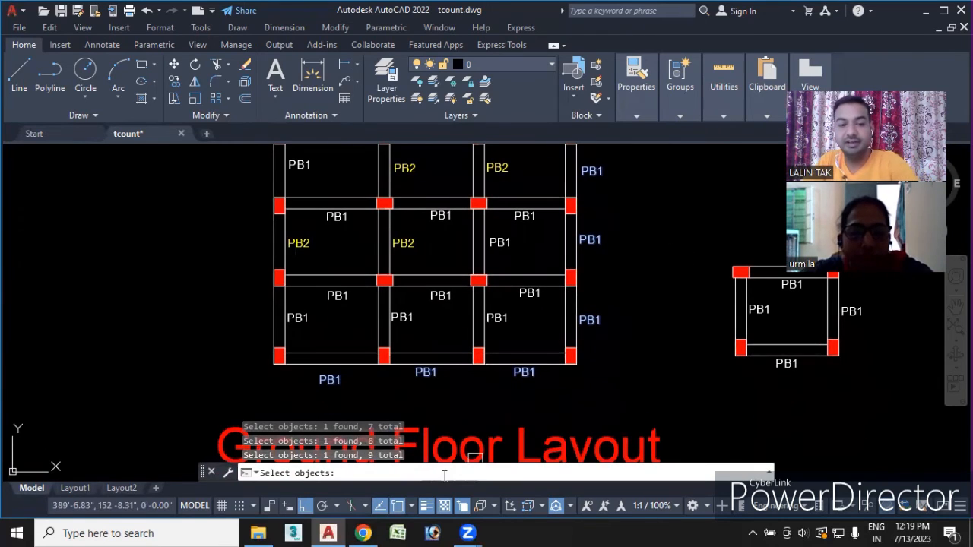
pyautogui.press('Return')
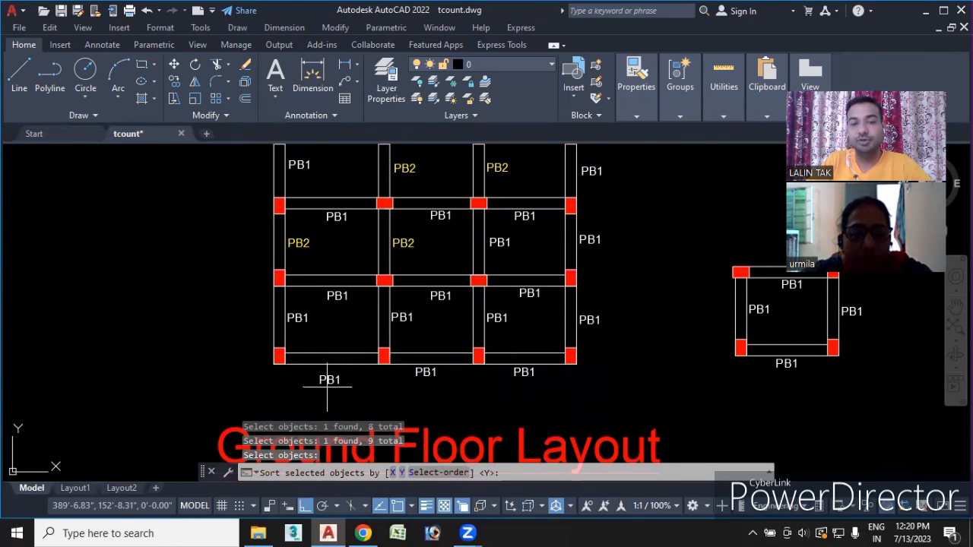
# - Number the selected beam labels by Select-order, with start and increment 1,1, using Find&replace on the string B1
pyautogui.click(433, 473)
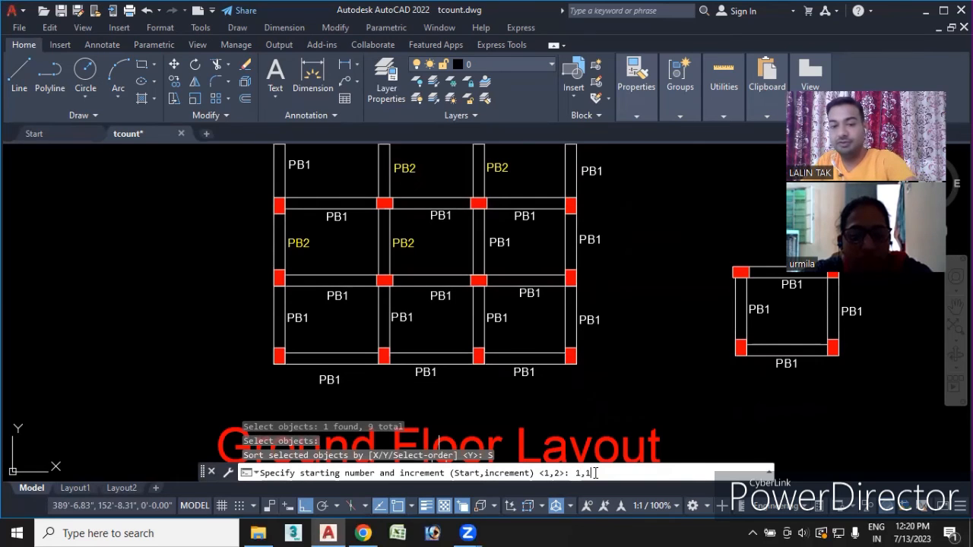
pyautogui.press('Return')
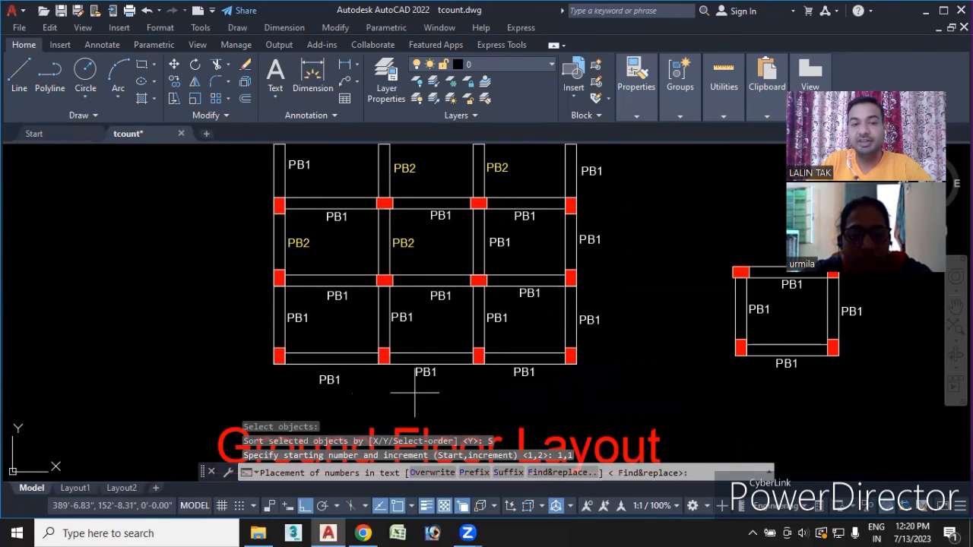
pyautogui.click(535, 472)
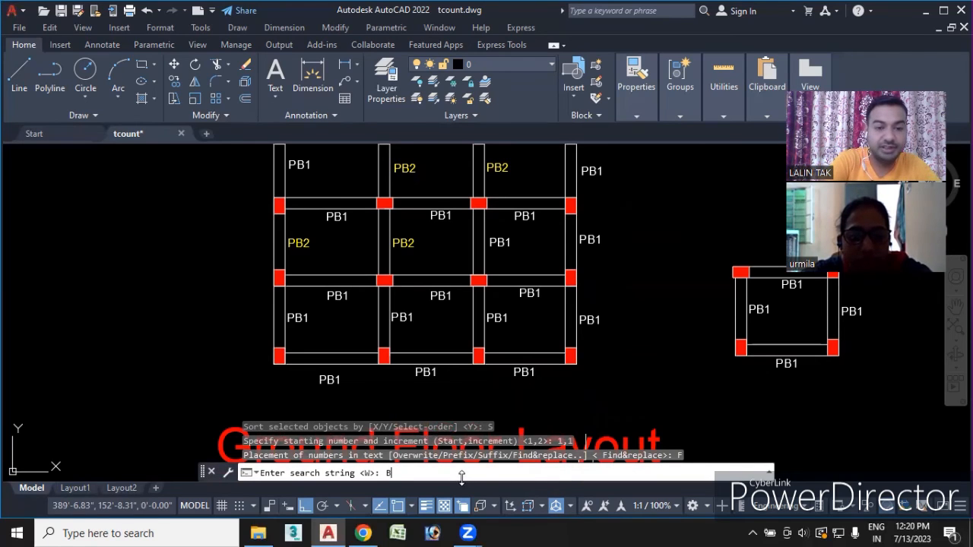
pyautogui.write('B1')
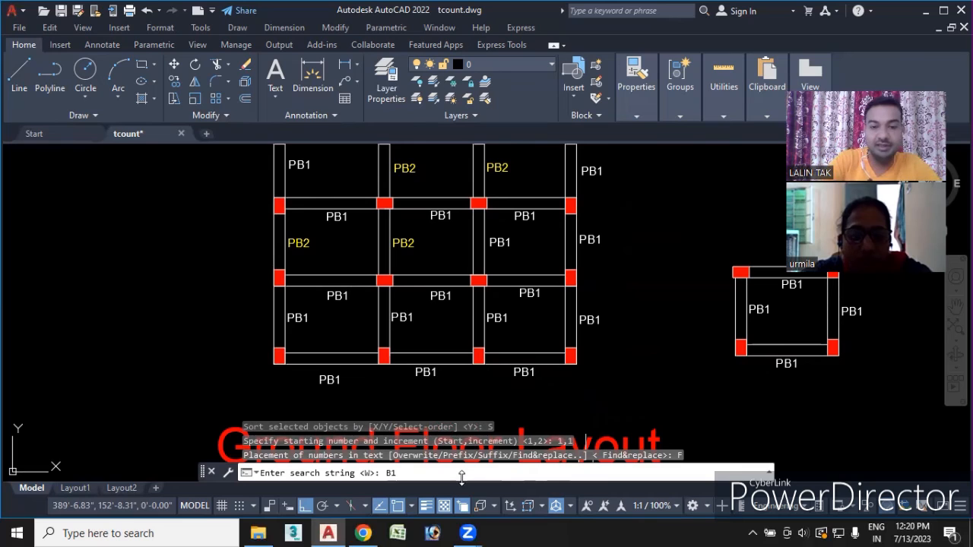
pyautogui.press('Return')
# - Examine the renumbered labels around the plinth beam plan's perimeter and return to the door and window schedule
pyautogui.moveTo(296, 394); pyautogui.dragTo(304, 369, button='middle')
pyautogui.moveTo(538, 346); pyautogui.dragTo(477, 421, button='middle')
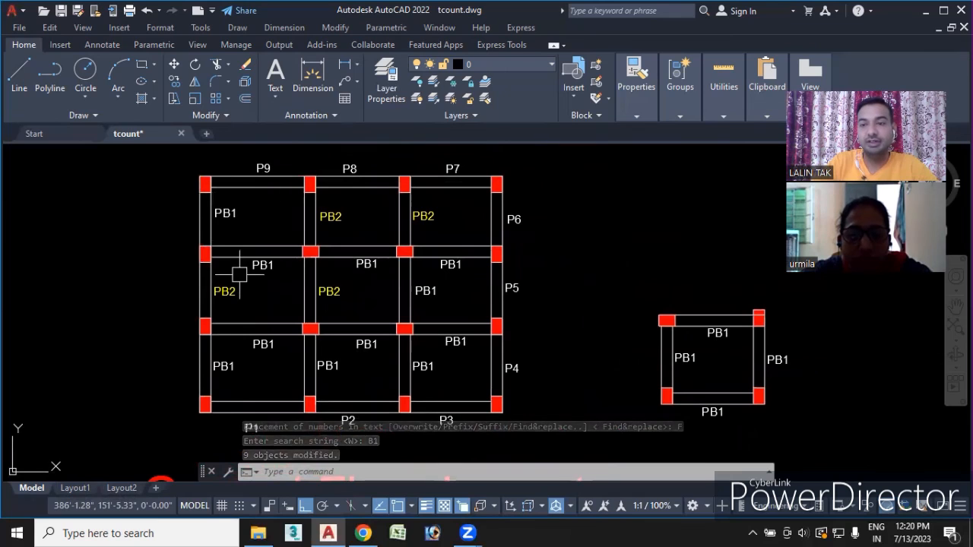
pyautogui.scroll(-4, 362, 304)
pyautogui.moveTo(361, 304); pyautogui.dragTo(393, 282, button='middle')
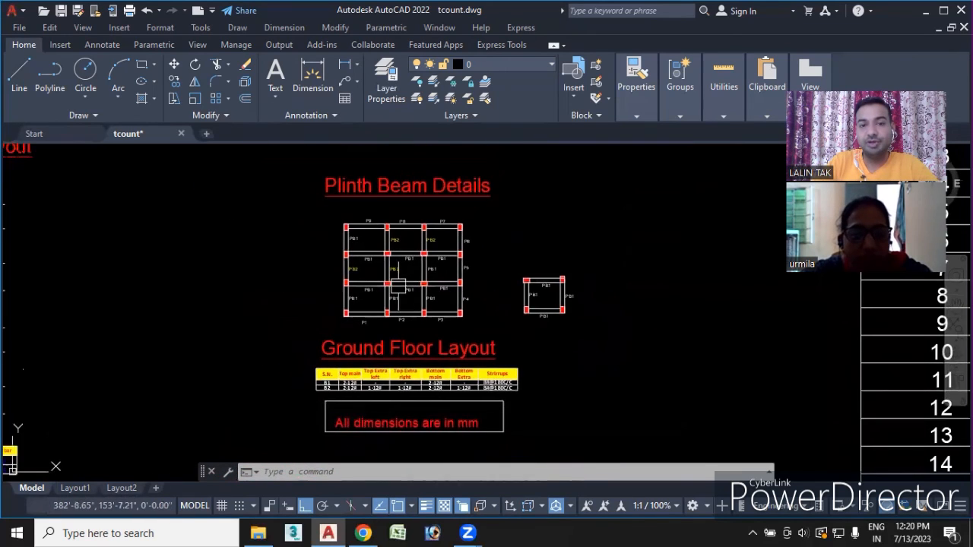
pyautogui.scroll(4, 393, 282)
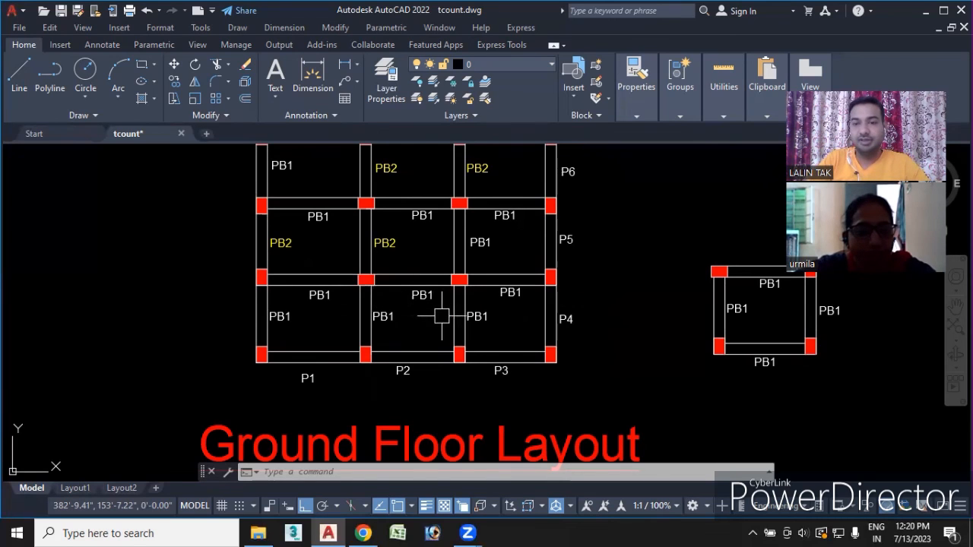
pyautogui.scroll(-3, 456, 319)
pyautogui.moveTo(475, 315); pyautogui.dragTo(222, 268, button='middle')
pyautogui.moveTo(397, 289); pyautogui.dragTo(83, 355, button='middle')
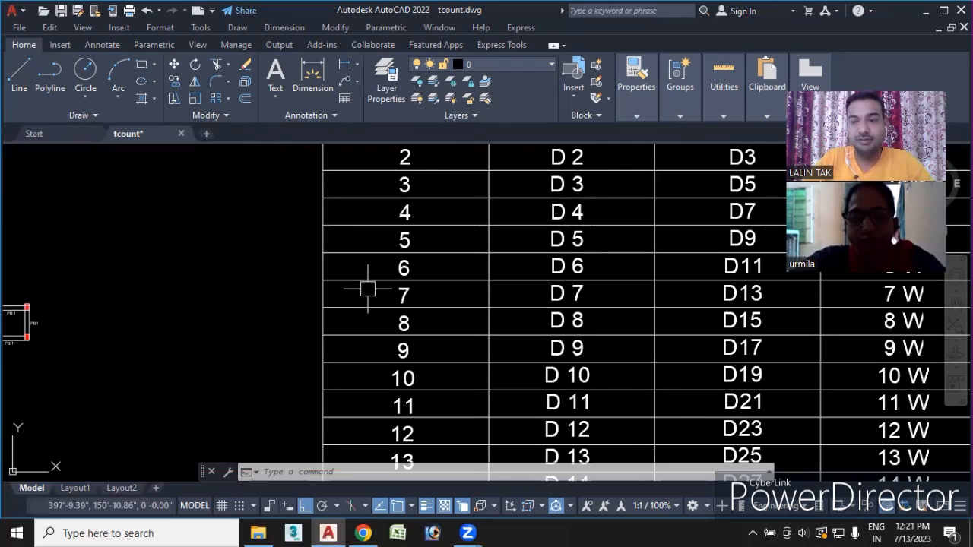
pyautogui.moveTo(469, 533)
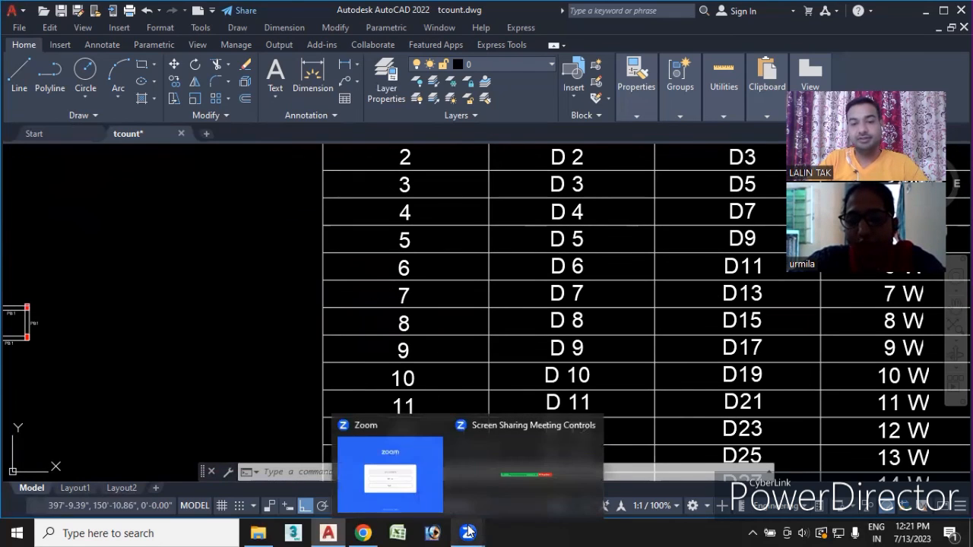